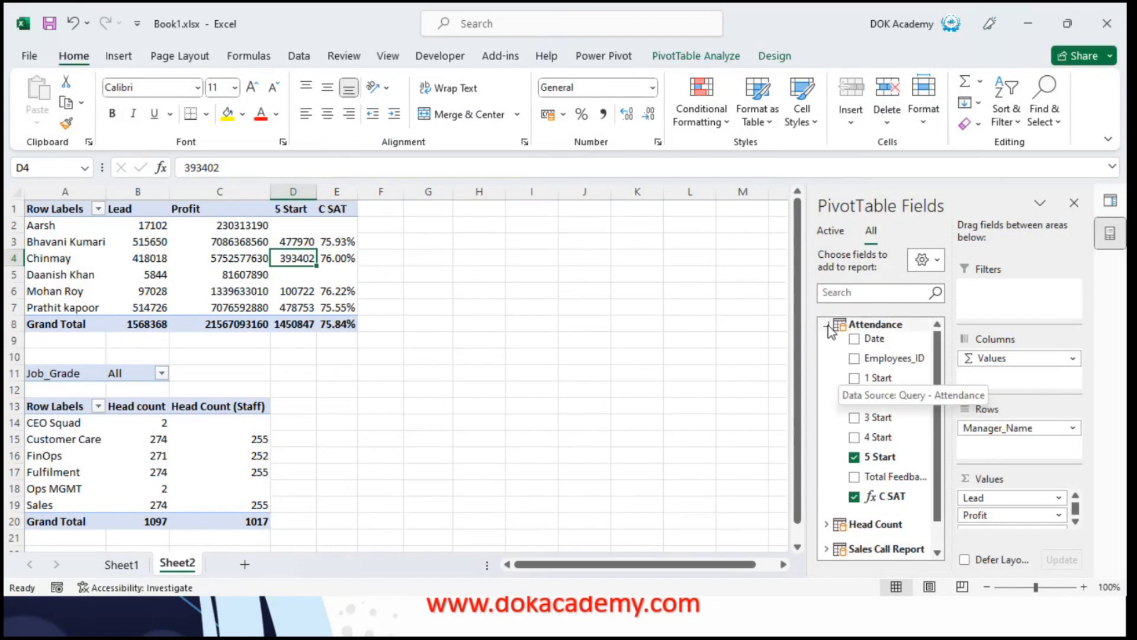
pyautogui.click(826, 325)
pyautogui.click(826, 325)
pyautogui.click(826, 345)
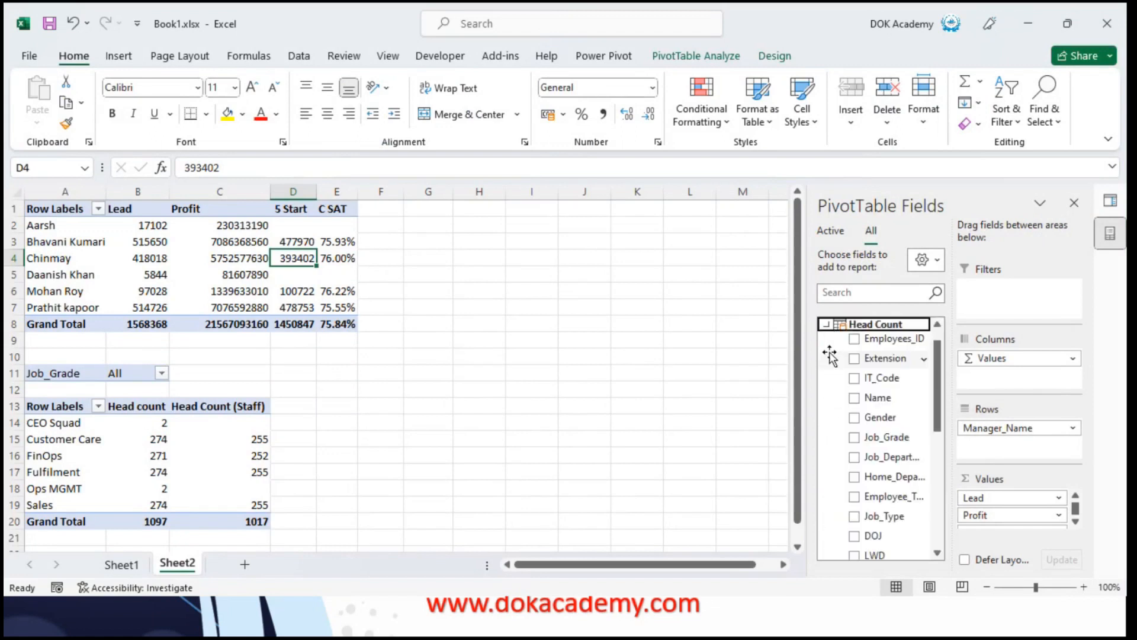
pyautogui.moveTo(980, 498); pyautogui.dragTo(980, 451)
pyautogui.press('Return')
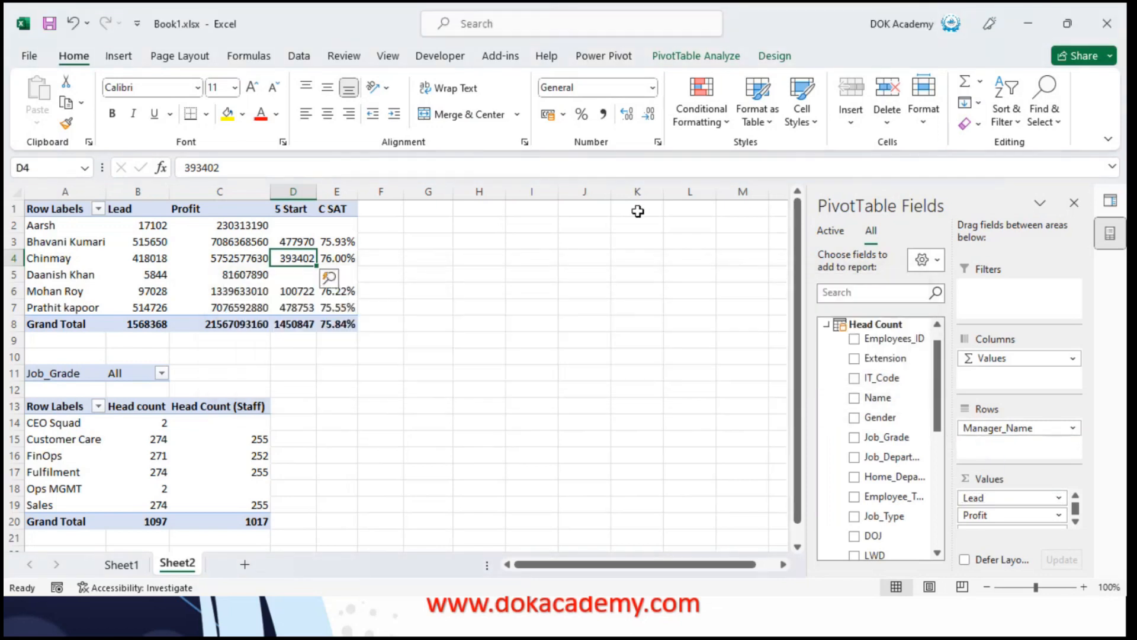
# Select empty cell I1 on Sheet2 as the location for a new PivotTable
pyautogui.click(568, 210)
pyautogui.click(514, 210)
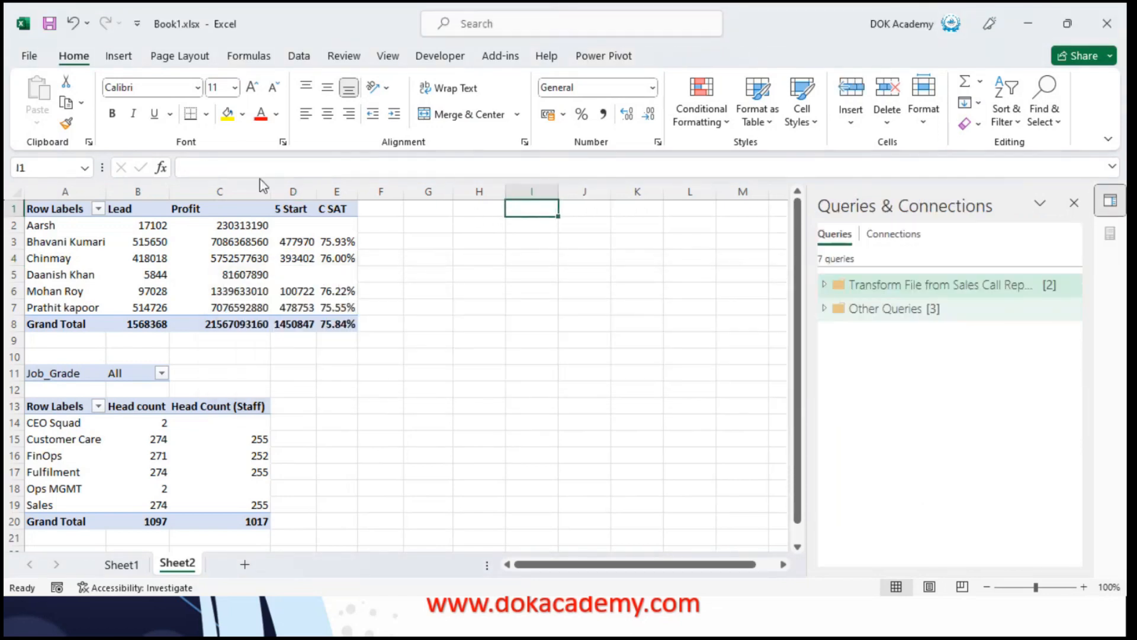
pyautogui.click(120, 57)
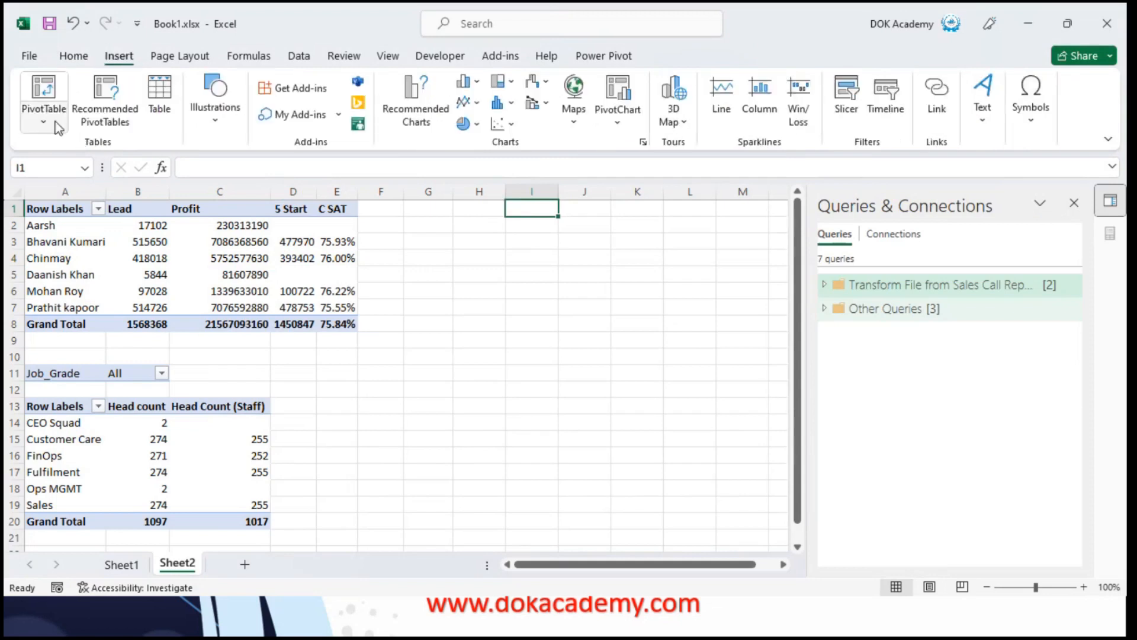
pyautogui.click(43, 97)
pyautogui.click(89, 193)
pyautogui.click(88, 188)
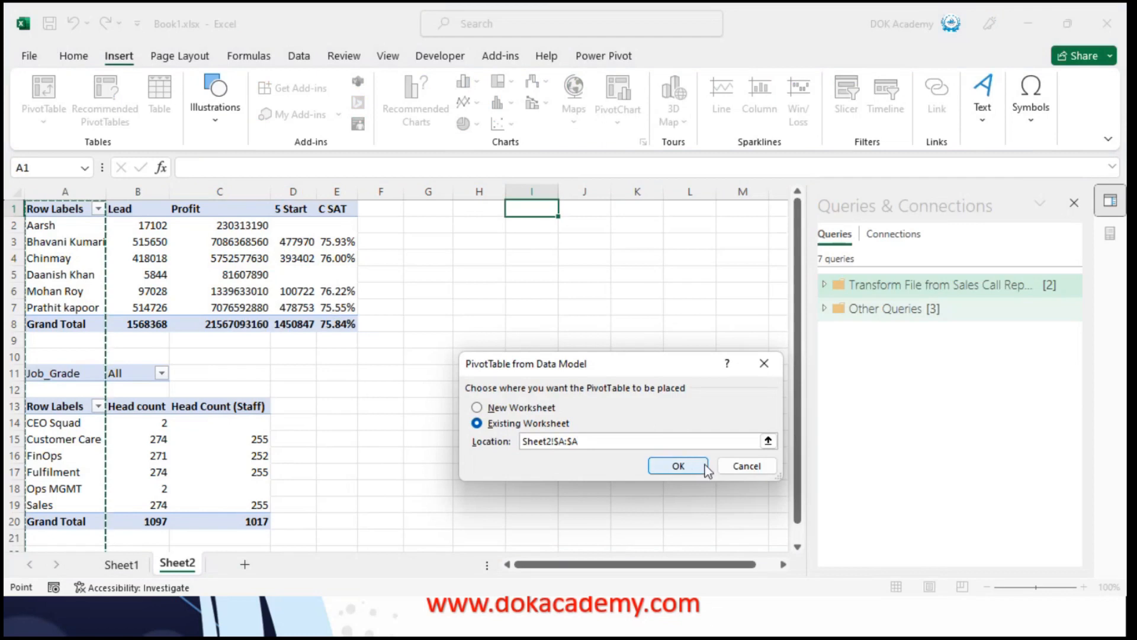
pyautogui.click(744, 466)
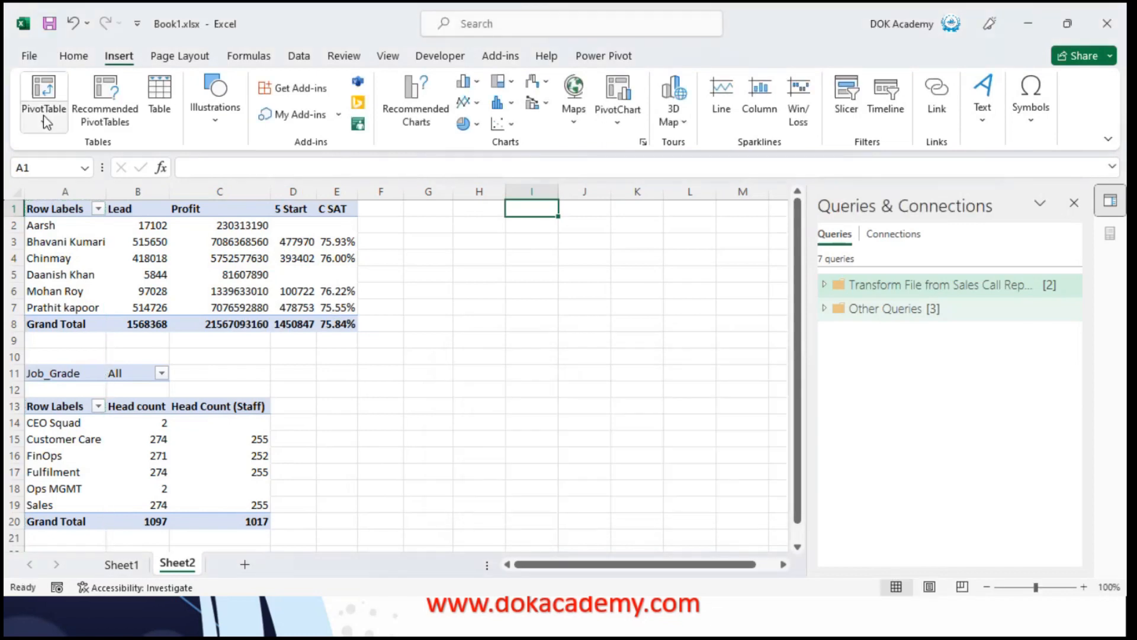
# Insert a PivotTable from the Data Model into the existing worksheet at Sheet2 cell I1
pyautogui.click(46, 123)
pyautogui.click(76, 193)
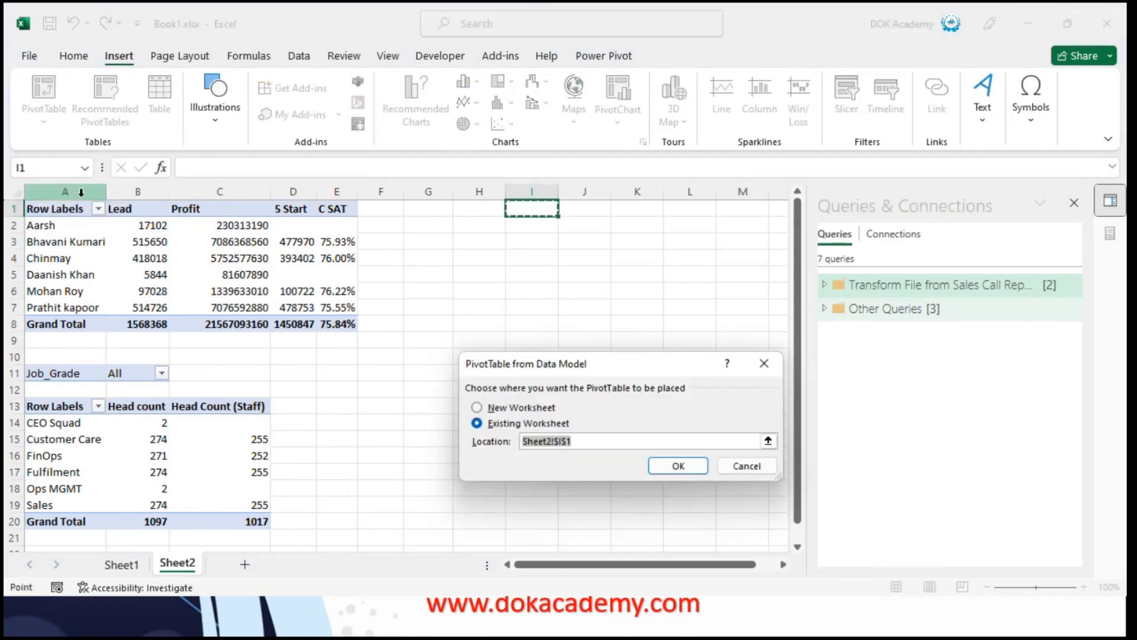
pyautogui.press('Return')
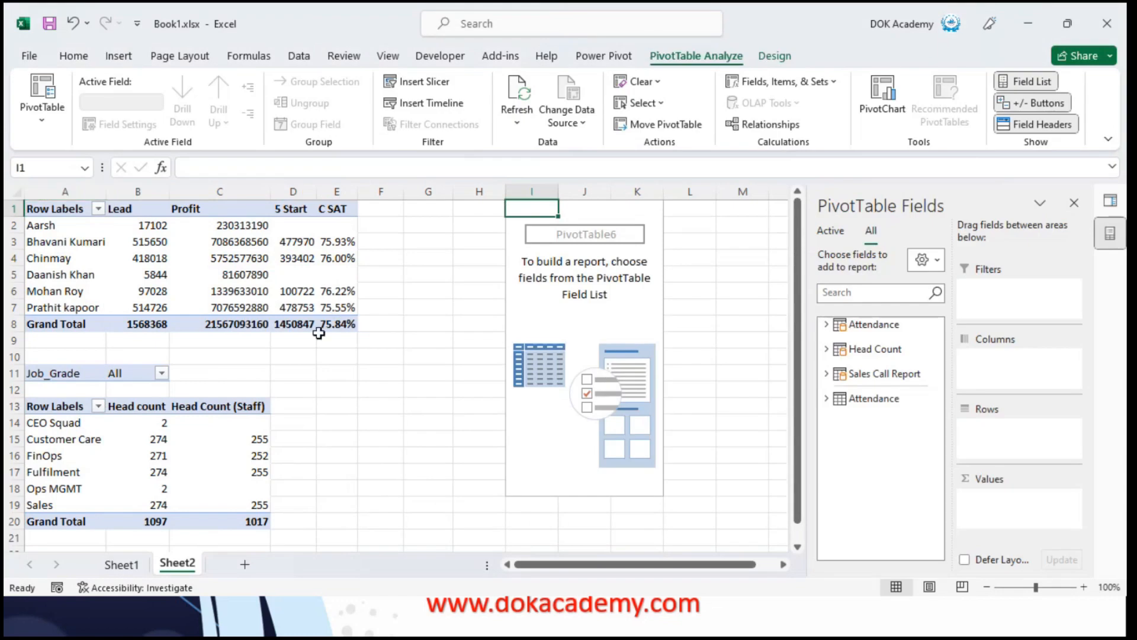
# Add the Manager_Name field from the Head Count table to the rows of the new PivotTable
pyautogui.click(825, 350)
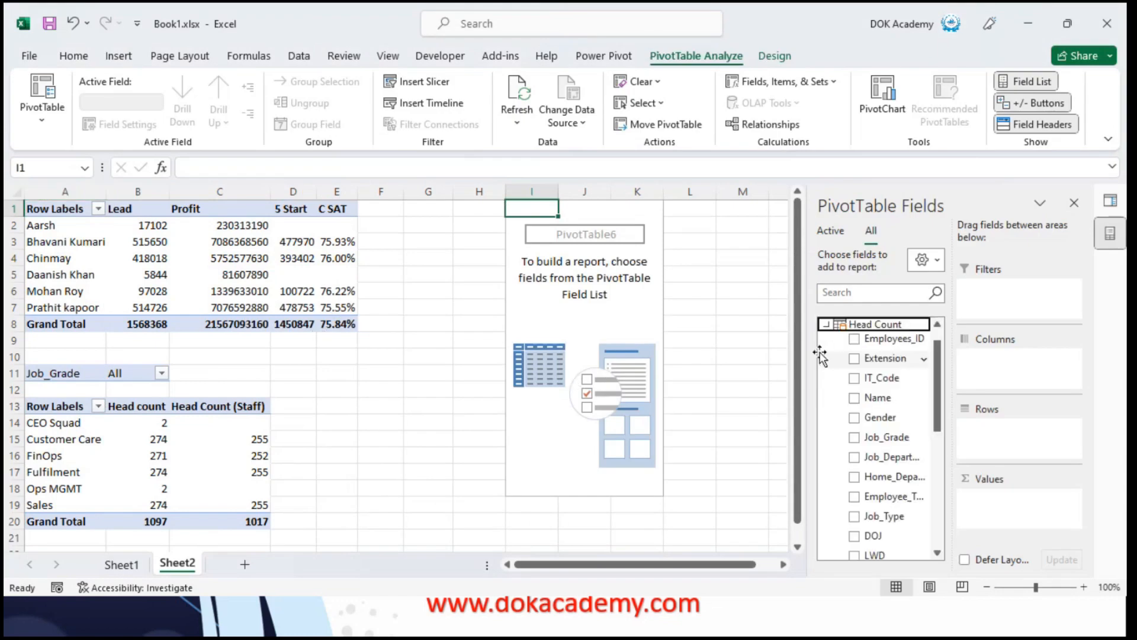
pyautogui.moveTo(940, 396); pyautogui.dragTo(940, 477)
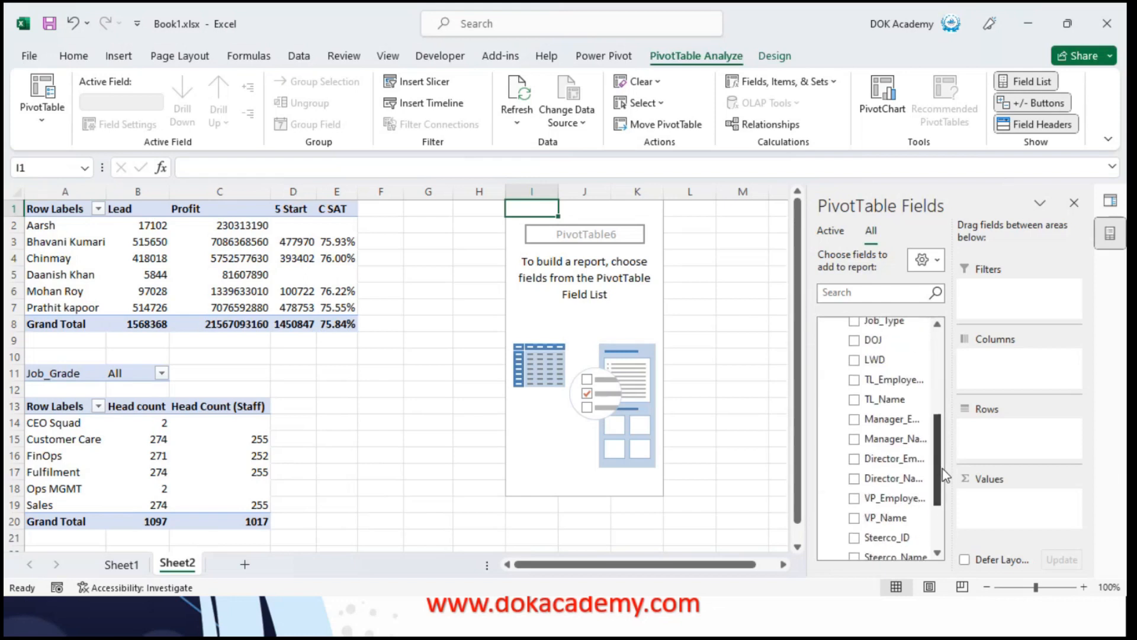
pyautogui.moveTo(892, 439); pyautogui.dragTo(1018, 441)
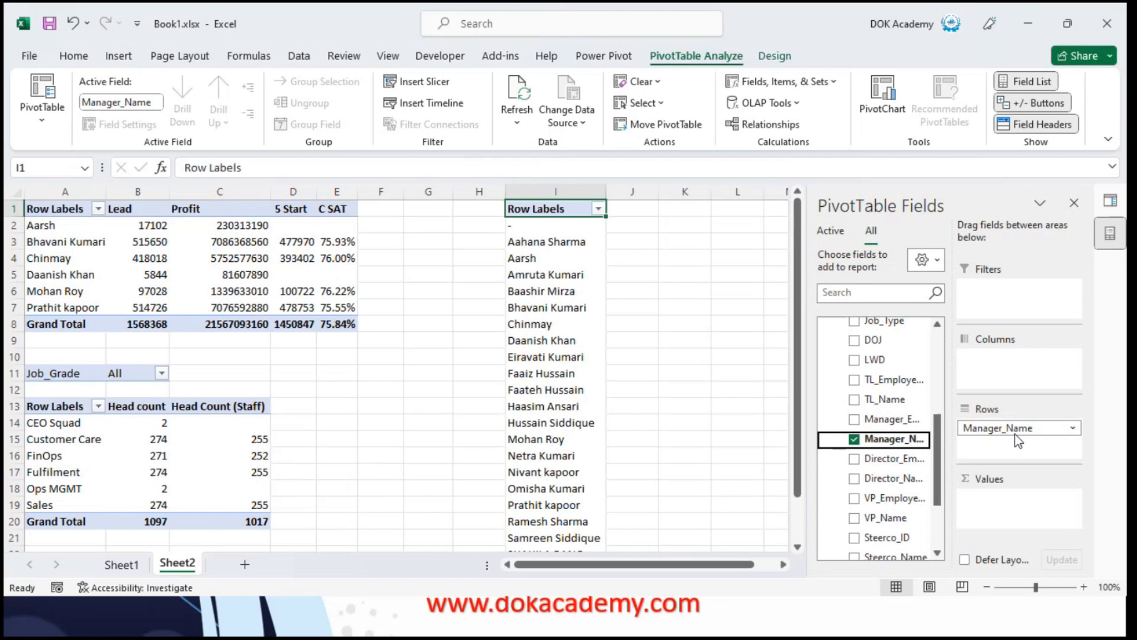
# Start a new measure on the Sales Call Report table and name it Total Sales
pyautogui.moveTo(942, 435); pyautogui.dragTo(942, 379)
pyautogui.scroll(2, 876, 368)
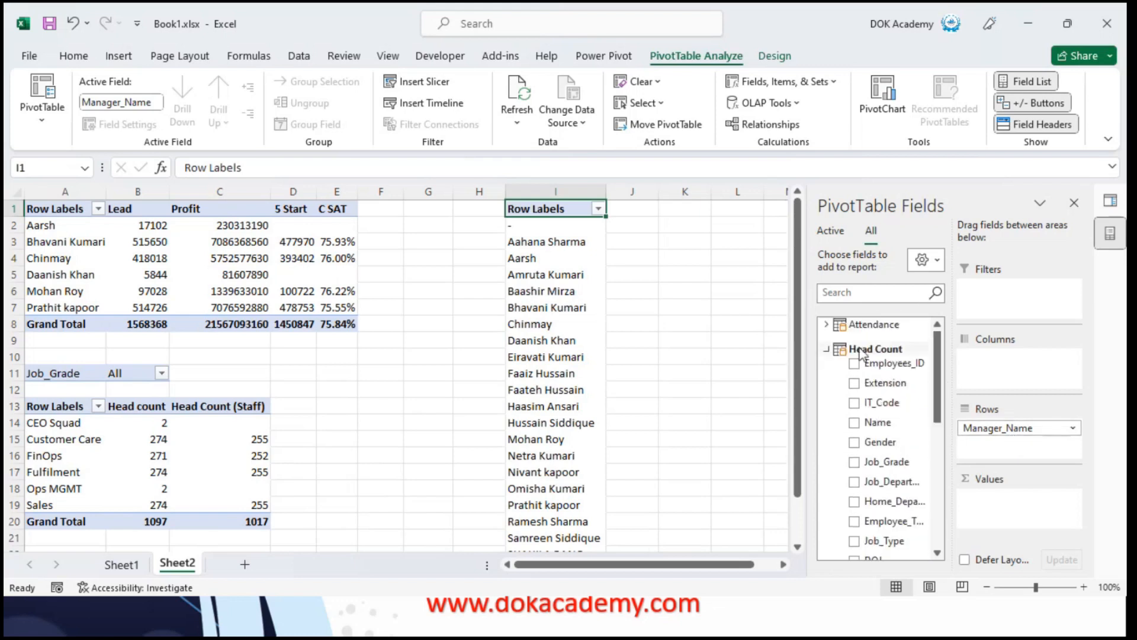
pyautogui.click(827, 349)
pyautogui.click(832, 373)
pyautogui.click(832, 374)
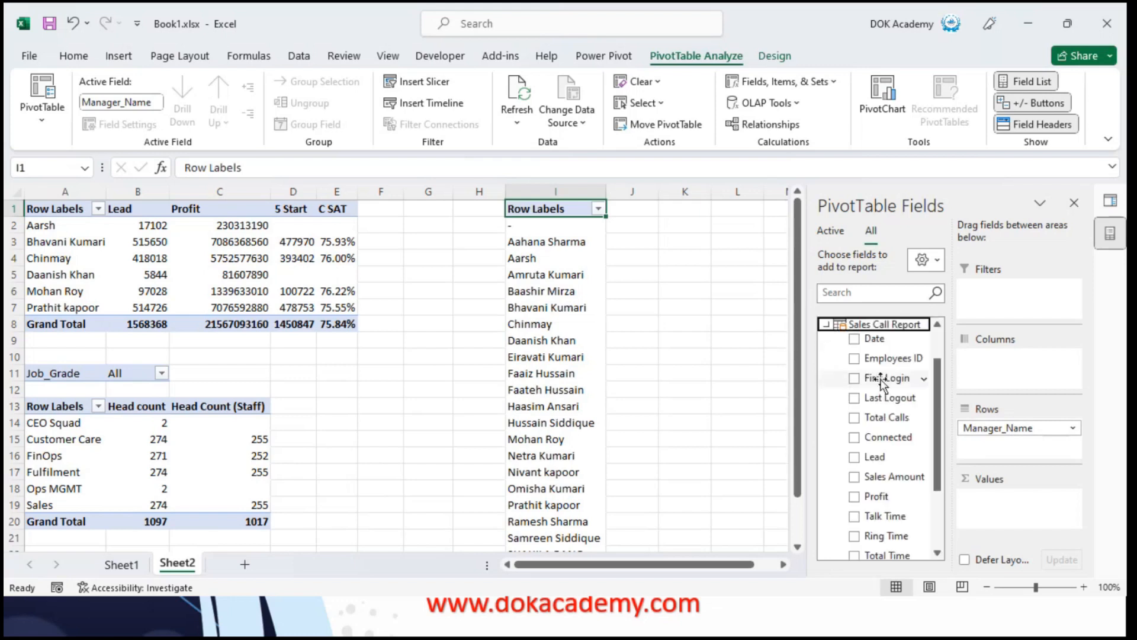
pyautogui.click(869, 326)
pyautogui.rightClick(861, 369)
pyautogui.click(910, 383)
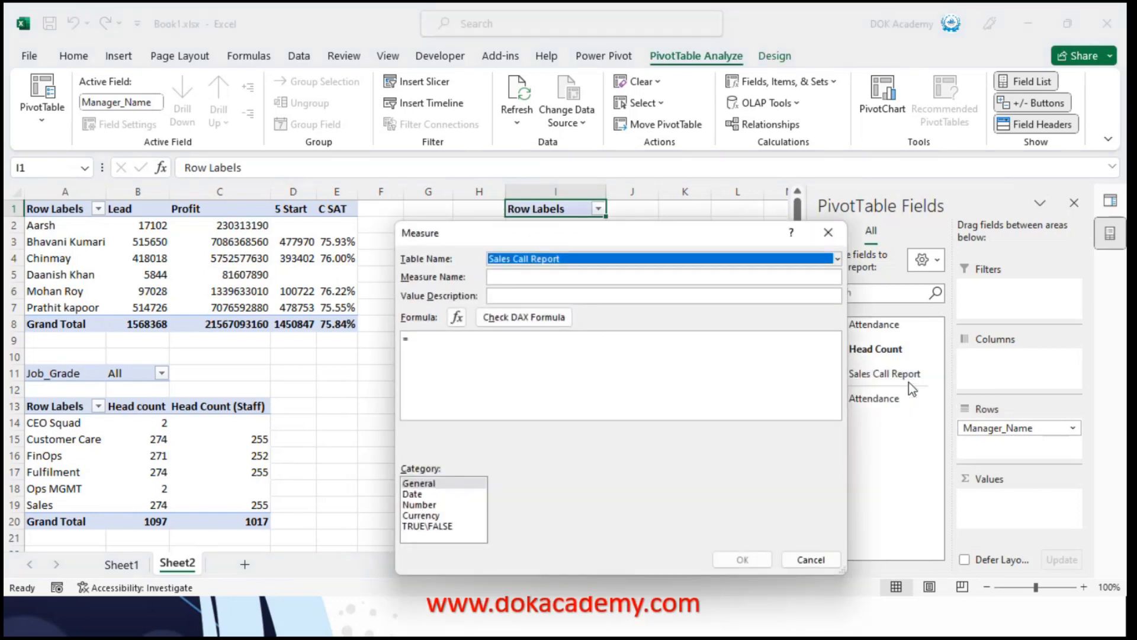
pyautogui.click(501, 278)
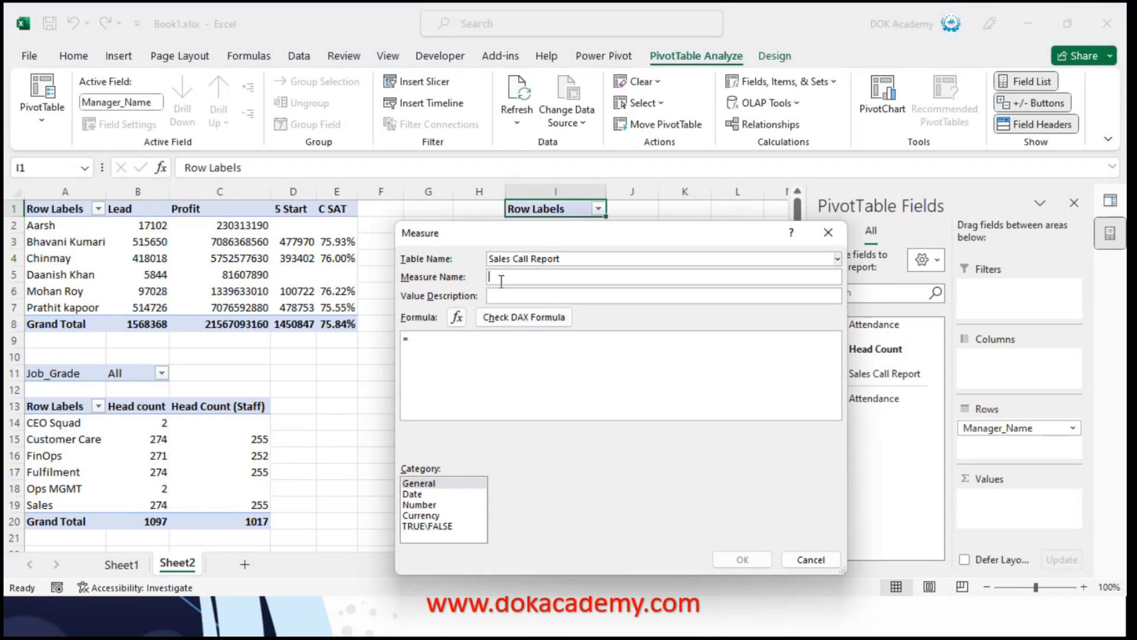
pyautogui.write('Total Sales')
# Begin the Total Sales measure's formula with the SUM function
pyautogui.click(435, 345)
pyautogui.write('SUm')
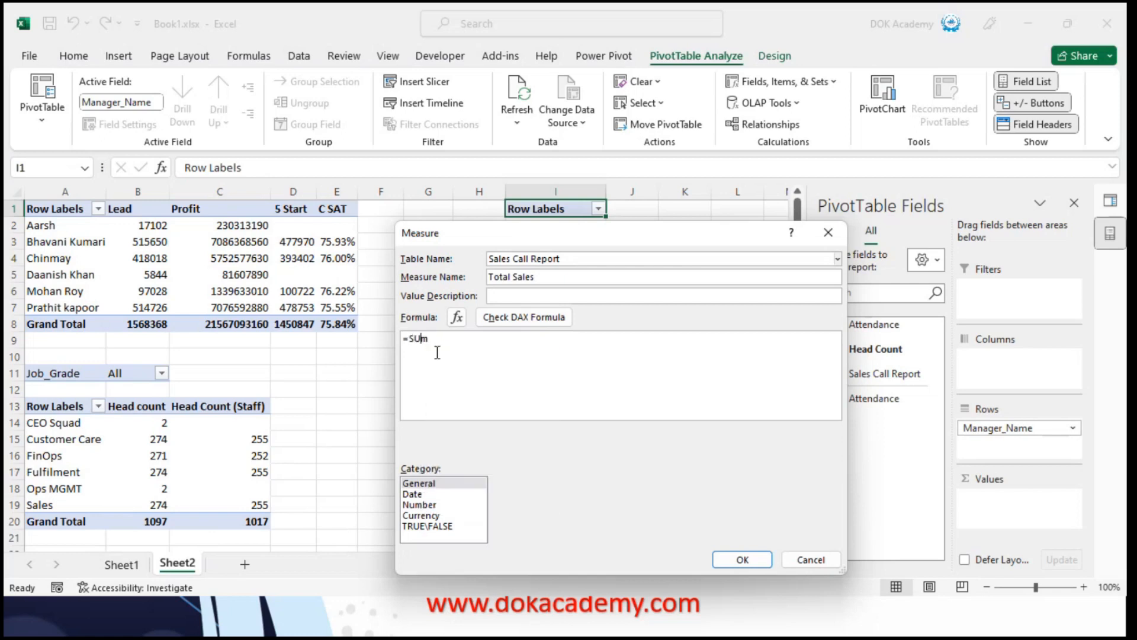
pyautogui.press('BackSpace')
pyautogui.press('BackSpace')
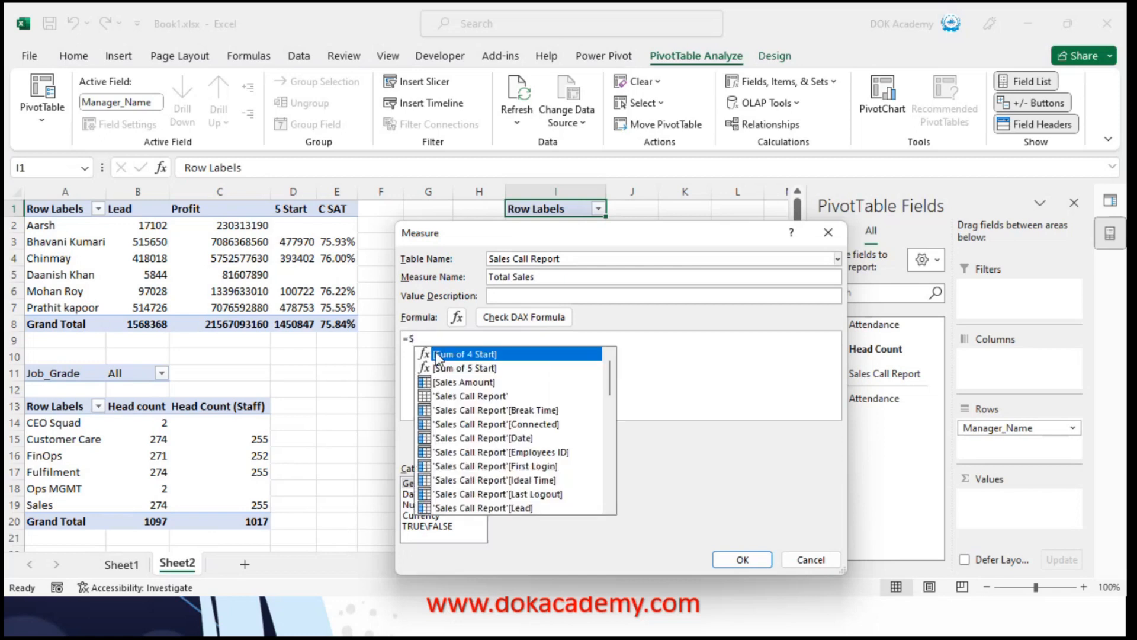
pyautogui.write('um')
pyautogui.press('Down')
pyautogui.press('Down')
pyautogui.press('Down')
pyautogui.press('Down')
pyautogui.press('Down')
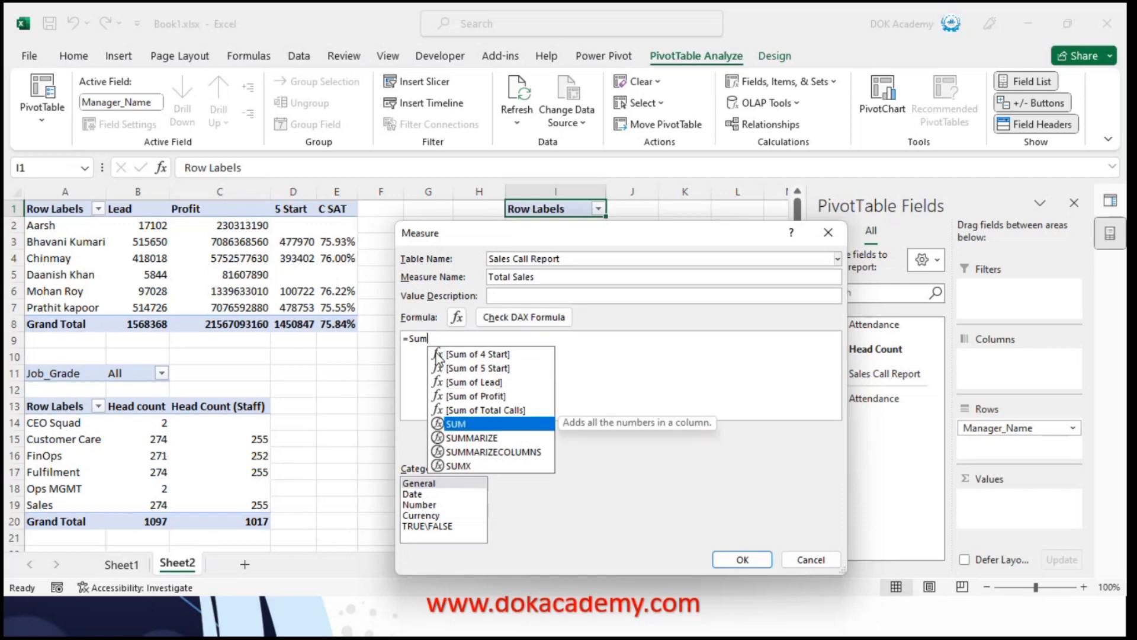
pyautogui.press('Tab')
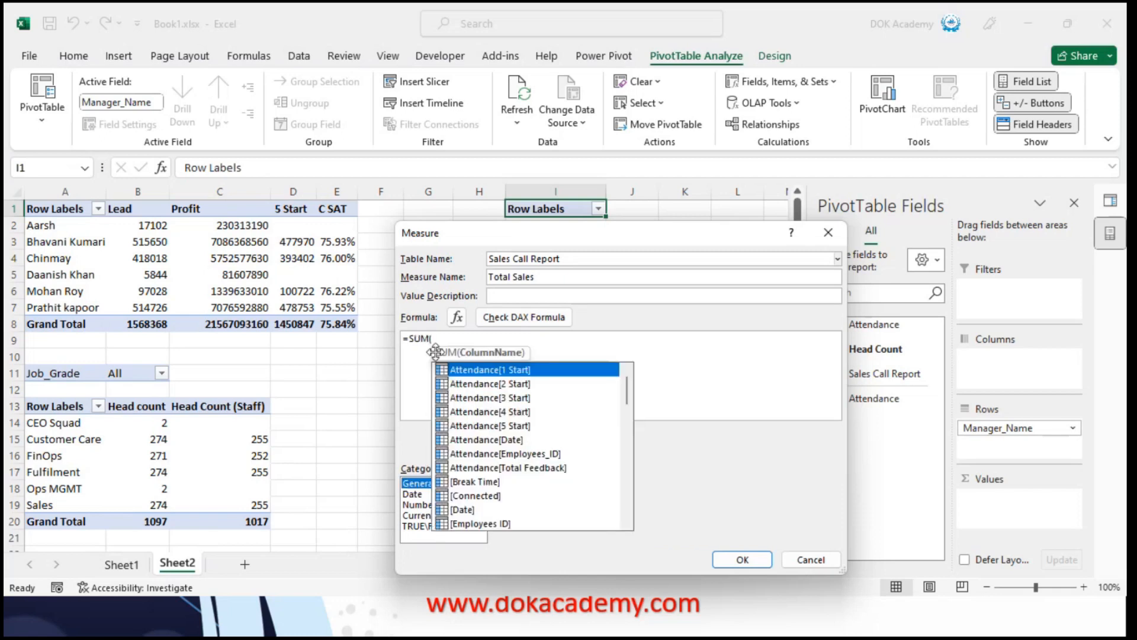
# Complete the formula as =SUM('Sales Call Report'[Profit]), check its DAX syntax and save the measure
pyautogui.write('S')
pyautogui.press('BackSpace')
pyautogui.write('Prof')
pyautogui.press('Down')
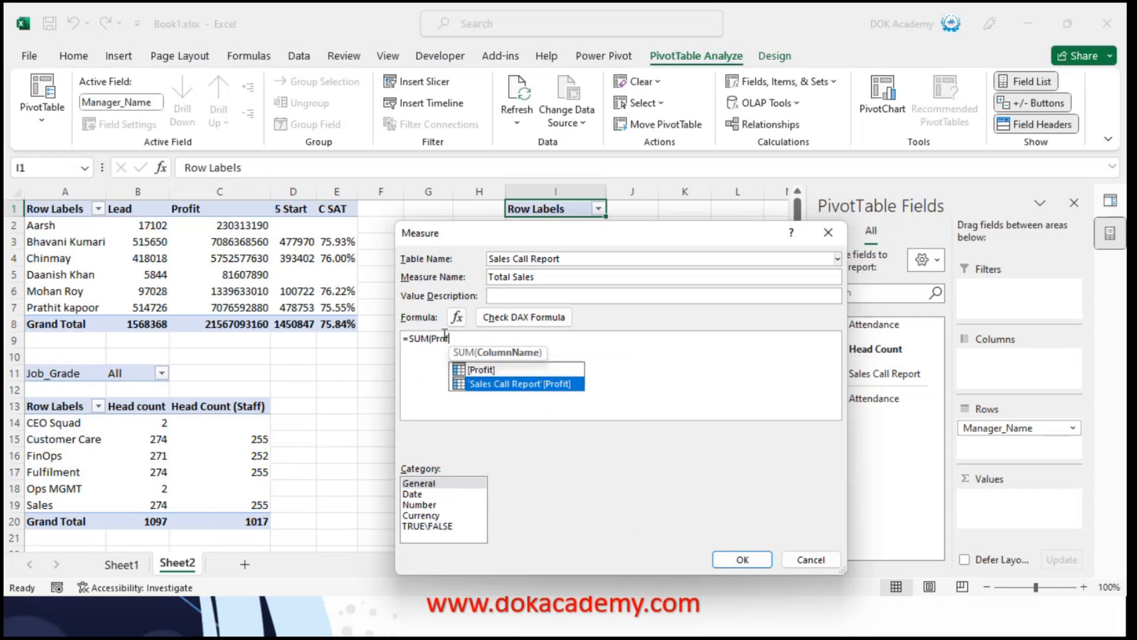
pyautogui.press('Tab')
pyautogui.click(552, 342)
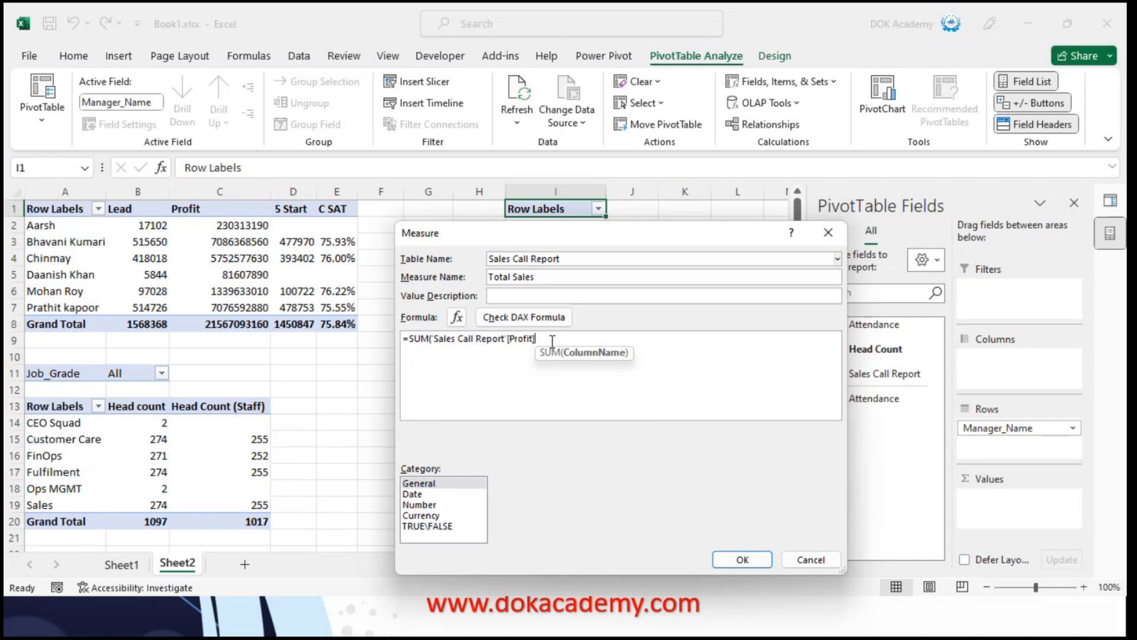
pyautogui.write(')')
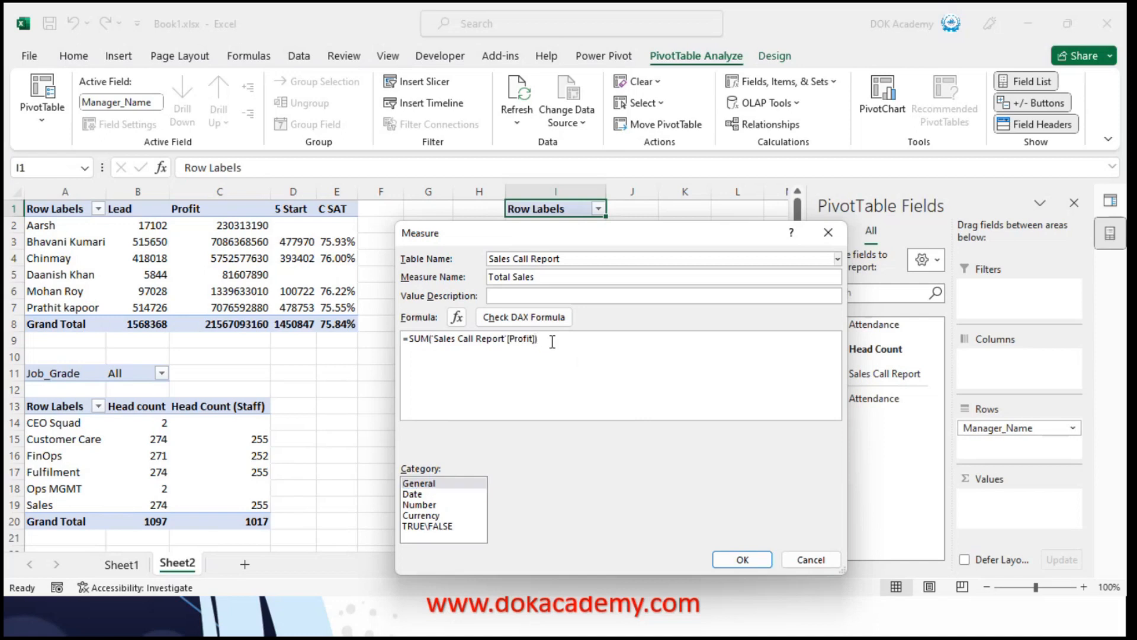
pyautogui.click(511, 318)
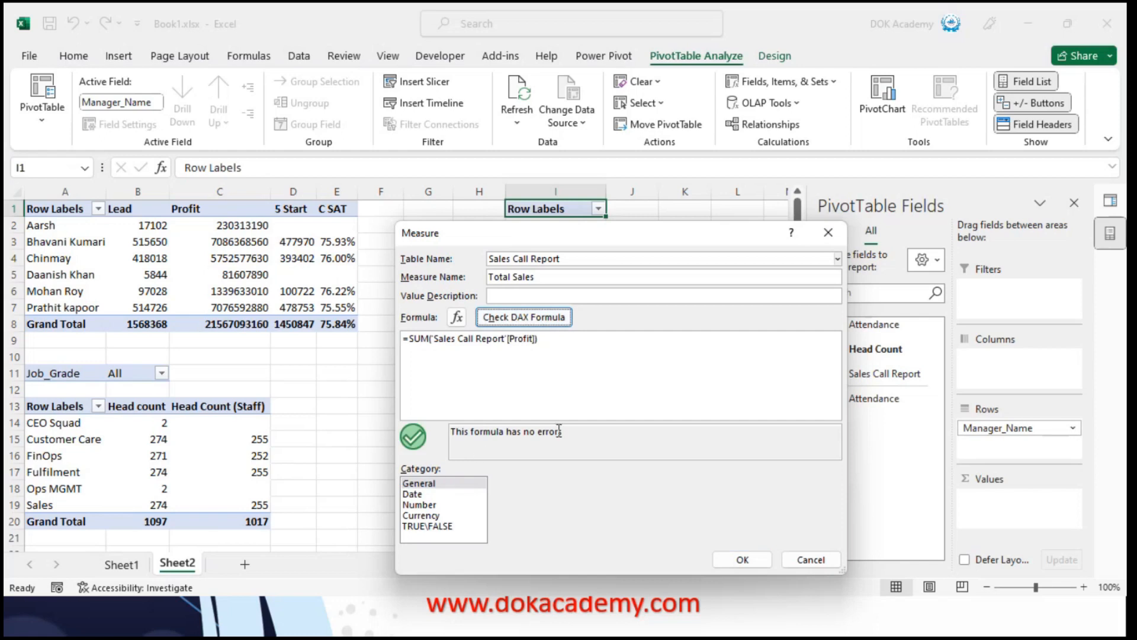
pyautogui.click(740, 563)
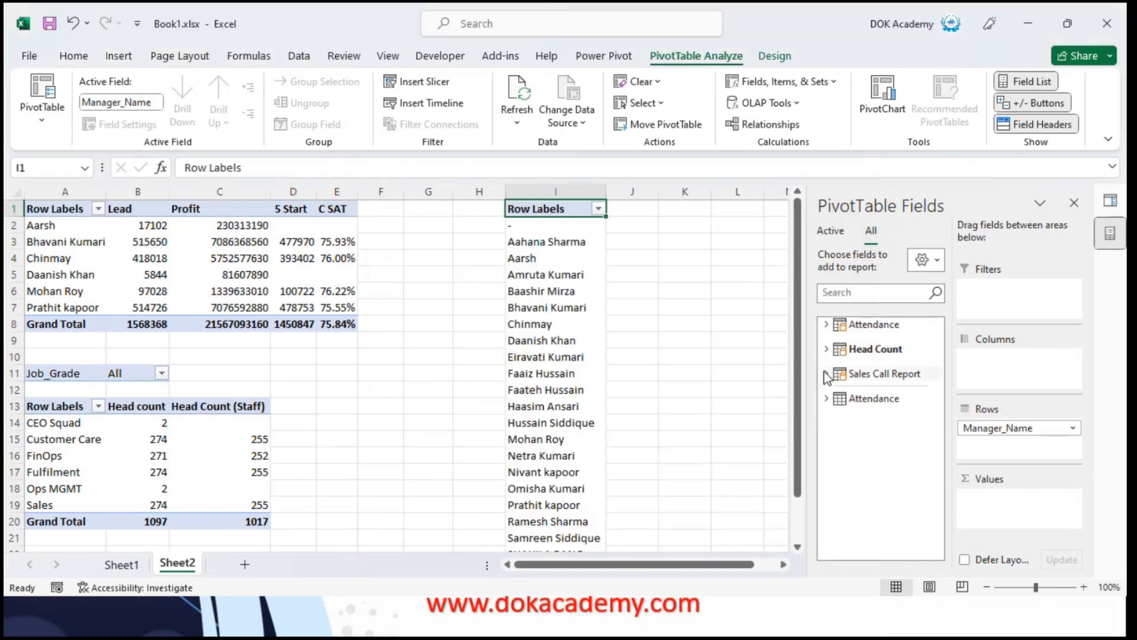
# Add the Total Sales measure from the Sales Call Report table to the PivotTable's values
pyautogui.click(826, 375)
pyautogui.moveTo(937, 438); pyautogui.dragTo(1013, 497)
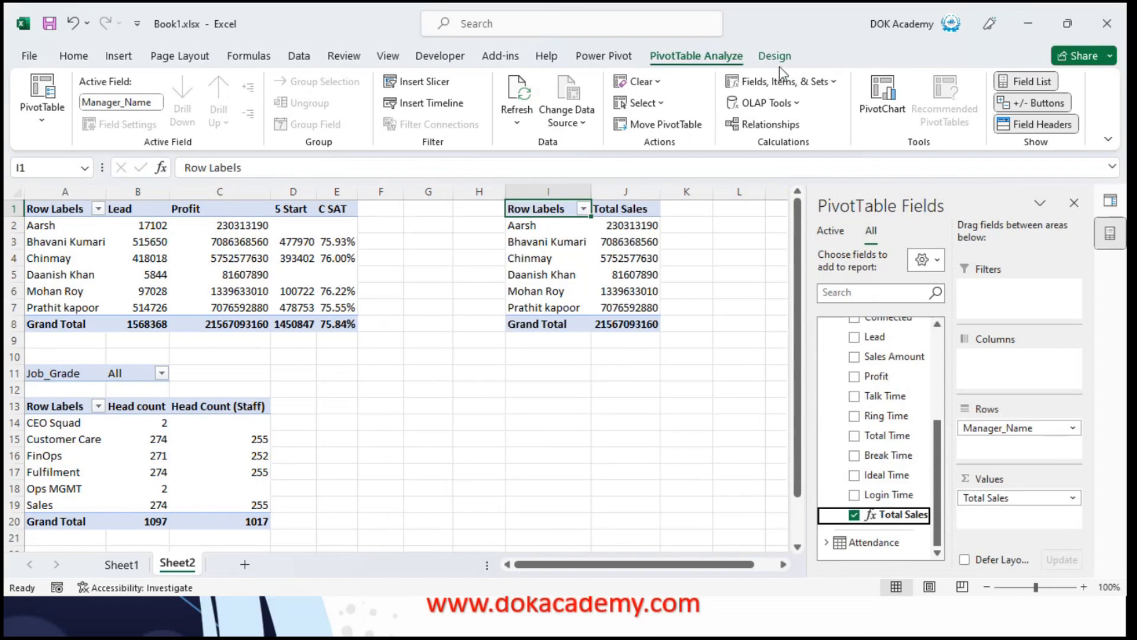
# Open the data model in the Power Pivot window and display the Sales Call Report table
pyautogui.click(617, 56)
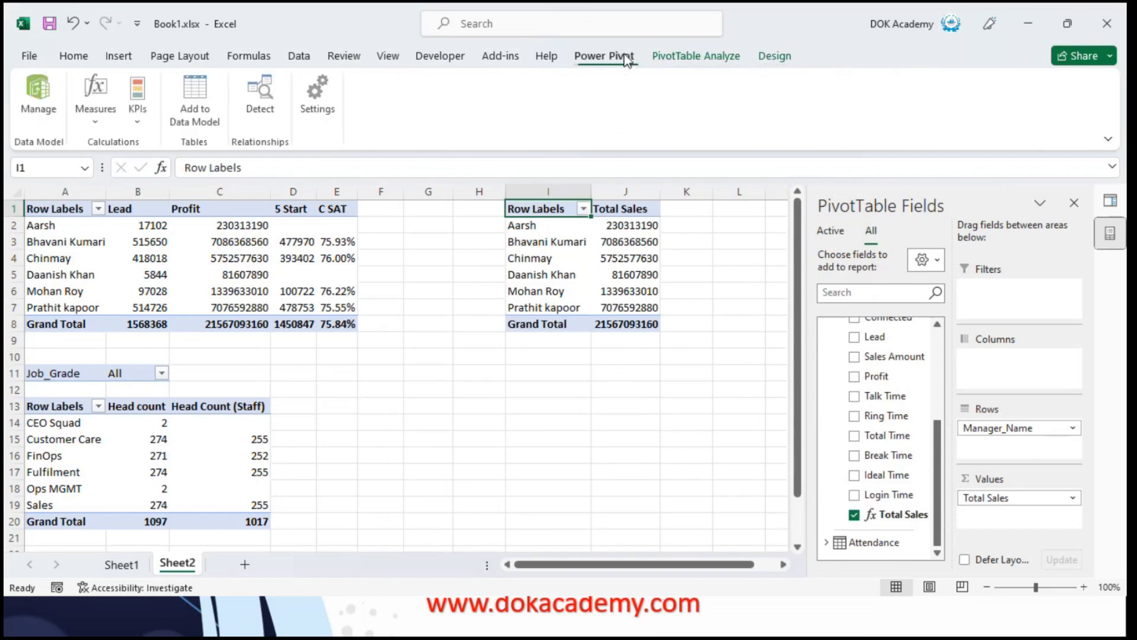
pyautogui.click(39, 102)
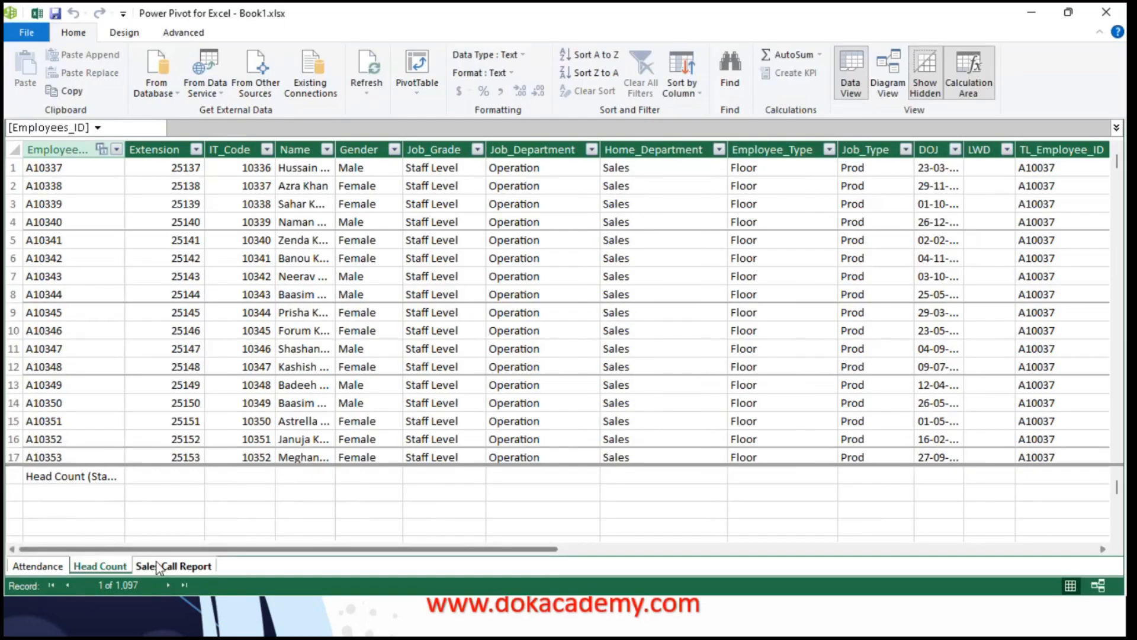
pyautogui.click(157, 564)
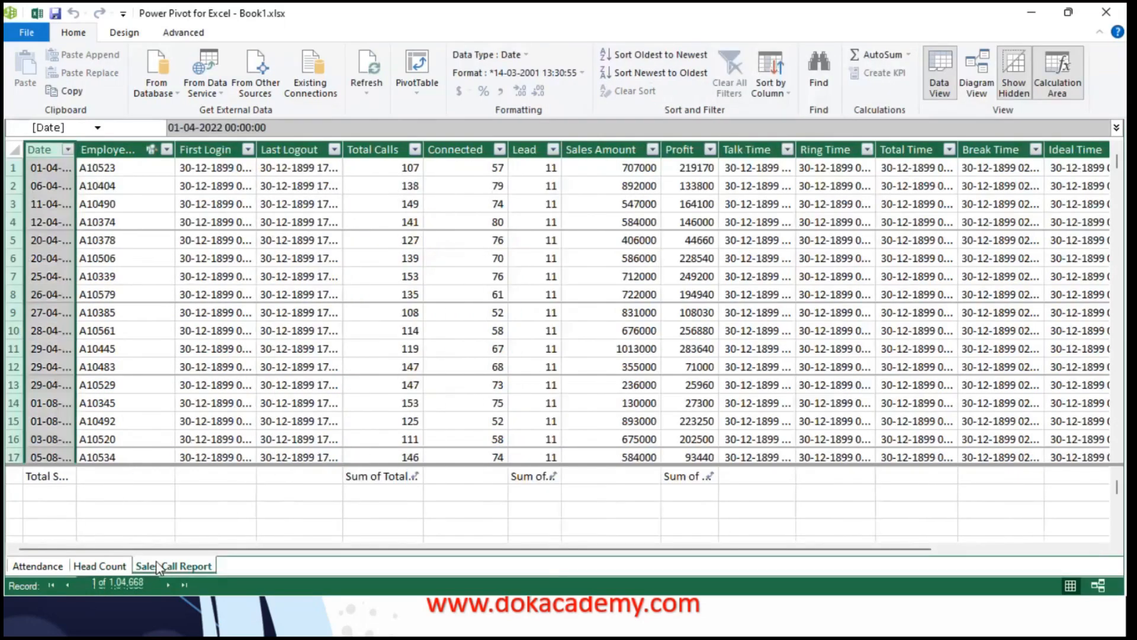
# Examine the columns of the Sales Call Report table from Date through Login Time
pyautogui.press('Right')
pyautogui.press('Right')
pyautogui.press('Right')
pyautogui.press('Right')
pyautogui.press('Right')
pyautogui.press('Right')
pyautogui.press('Right')
pyautogui.press('Right')
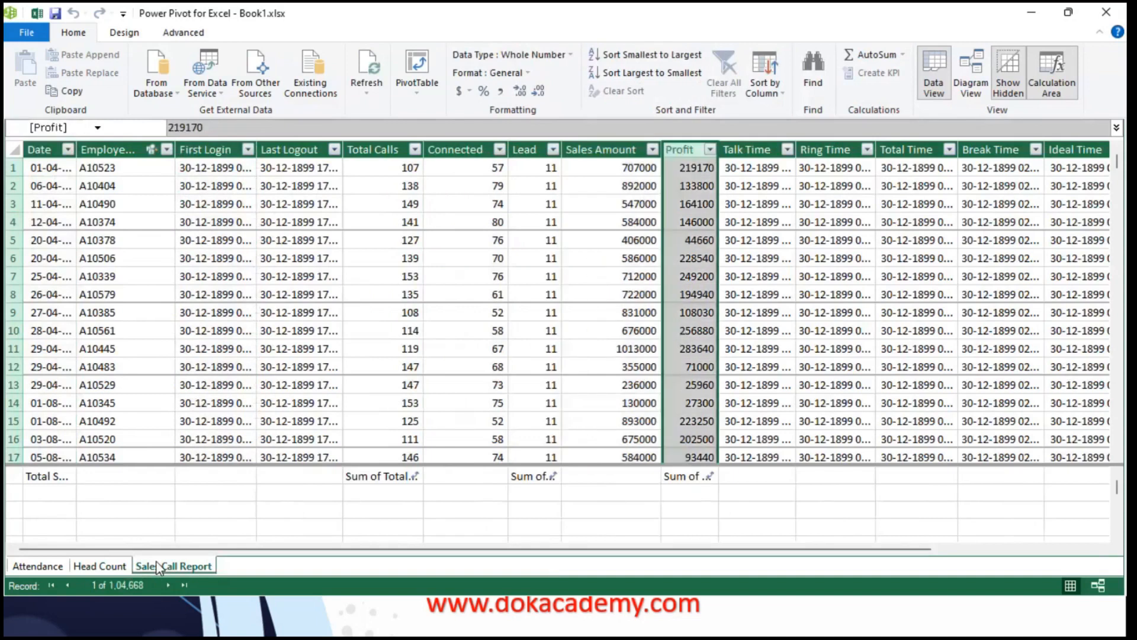
pyautogui.press('Left')
pyautogui.press('Left')
pyautogui.press('Left')
pyautogui.press('Right')
pyautogui.press('Right')
pyautogui.press('Right')
pyautogui.press('Right')
pyautogui.press('Right')
pyautogui.press('Right')
pyautogui.press('Right')
pyautogui.press('Right')
pyautogui.press('Right')
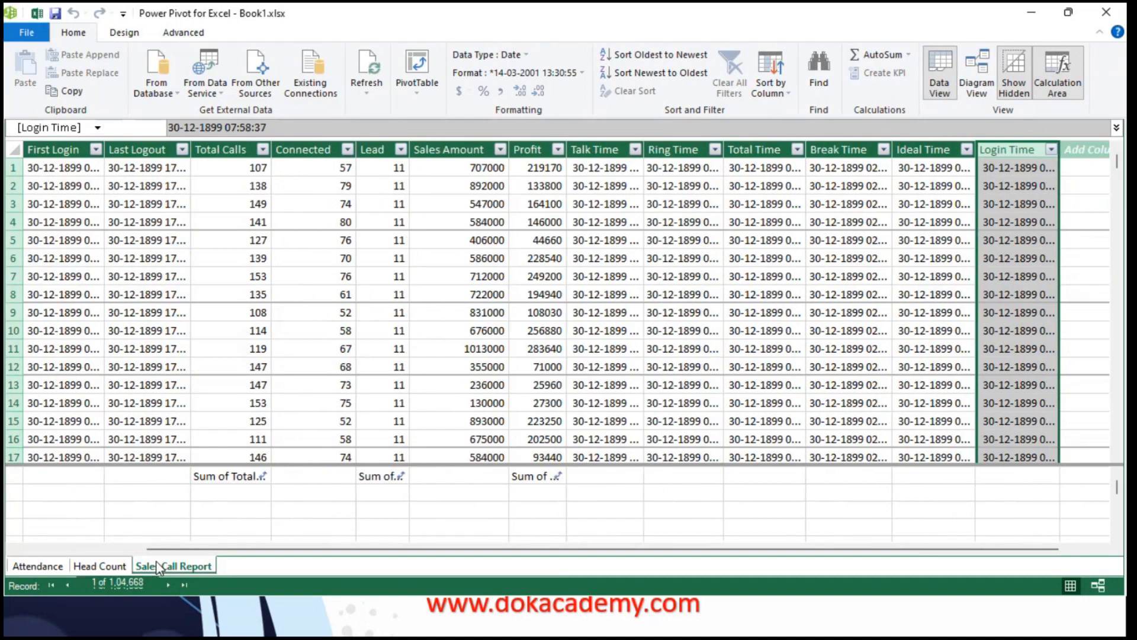
pyautogui.press('Left')
pyautogui.press('Left')
pyautogui.press('Left')
pyautogui.press('Left')
pyautogui.press('Left')
pyautogui.press('Left')
pyautogui.press('Left')
pyautogui.press('Left')
pyautogui.press('Left')
pyautogui.press('Left')
pyautogui.press('Left')
pyautogui.press('Left')
pyautogui.press('Left')
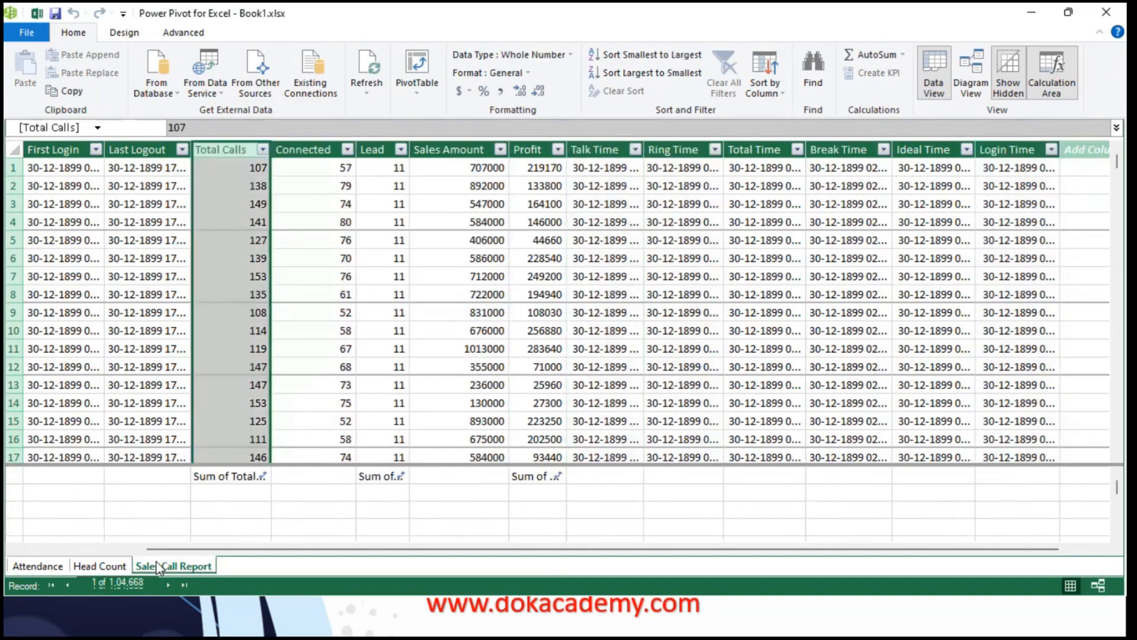
pyautogui.press('Right')
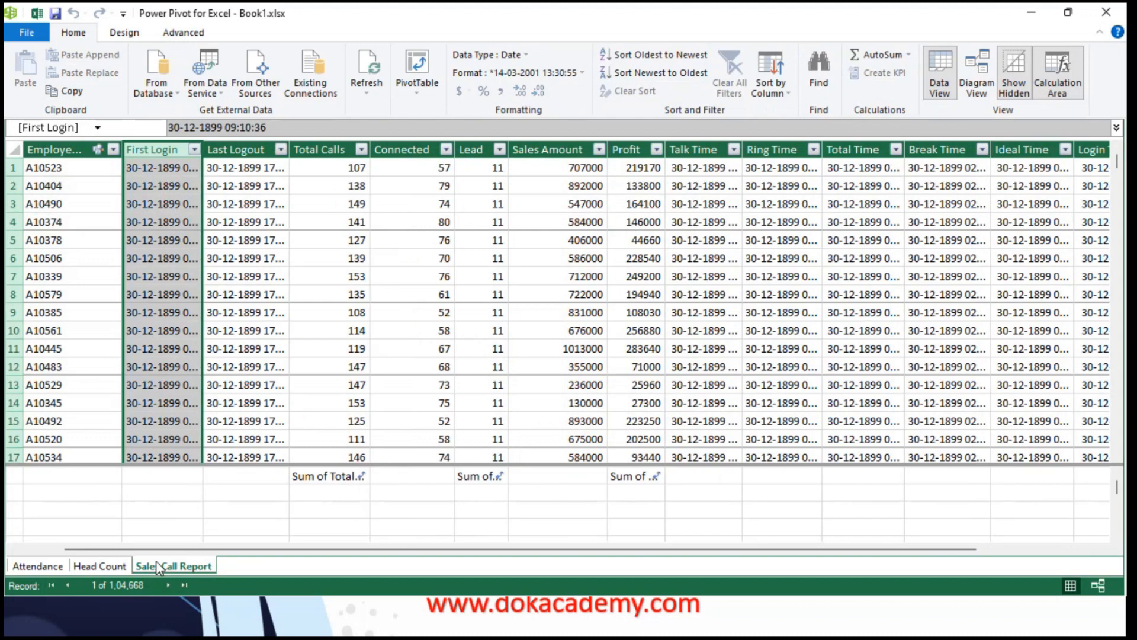
pyautogui.press('Left')
pyautogui.press('Left')
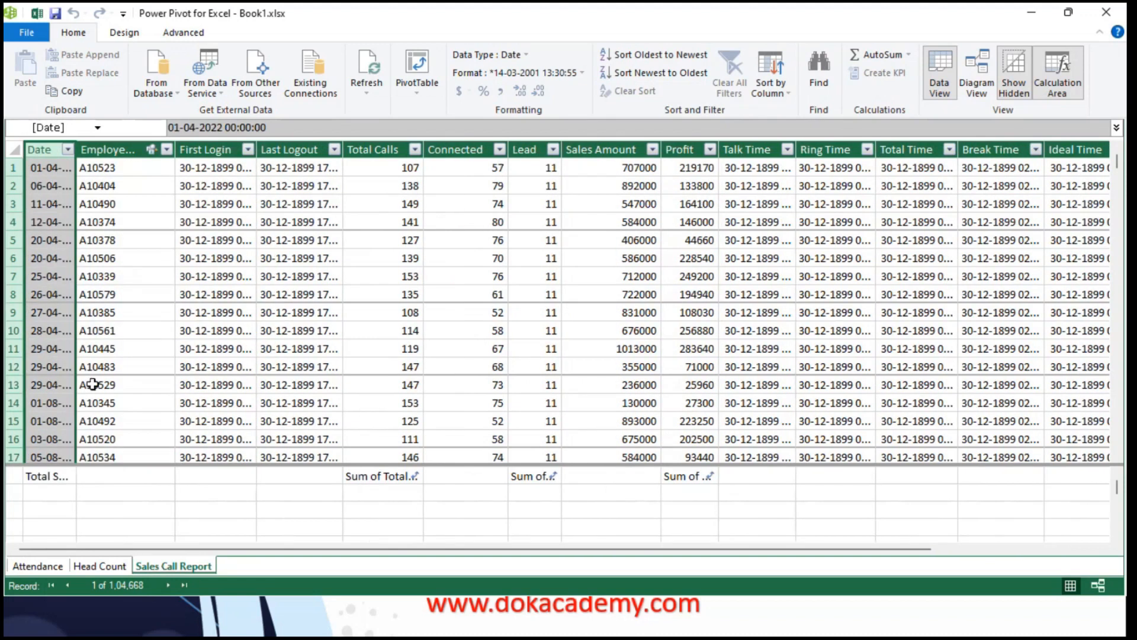
# Widen the Date column to fit its contents, including the Total Sales measure, and switch to the Head Count table
pyautogui.doubleClick(76, 153)
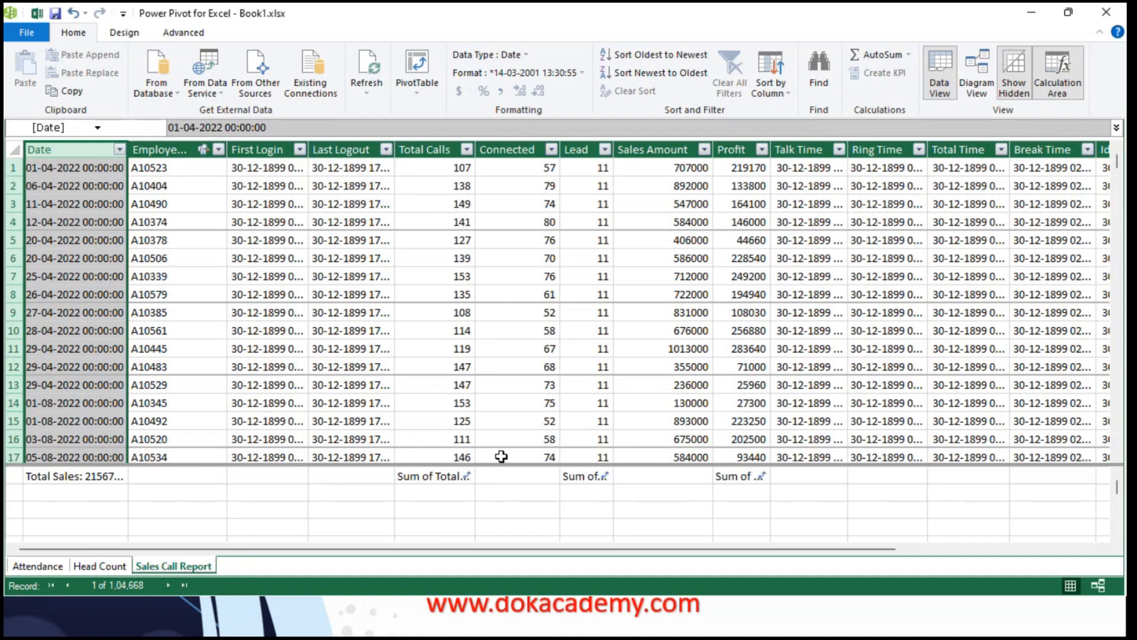
pyautogui.moveTo(561, 556); pyautogui.dragTo(471, 539)
pyautogui.click(102, 566)
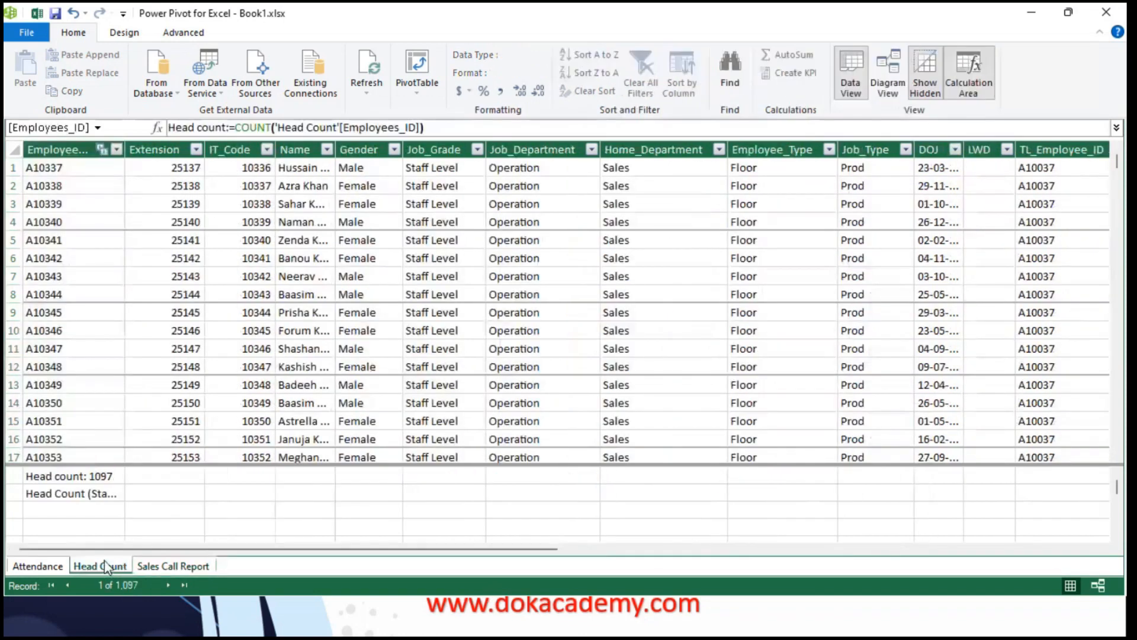
# Close the Power Pivot window and collapse the Sales Call Report table in the PivotTable's field list
pyautogui.click(1106, 12)
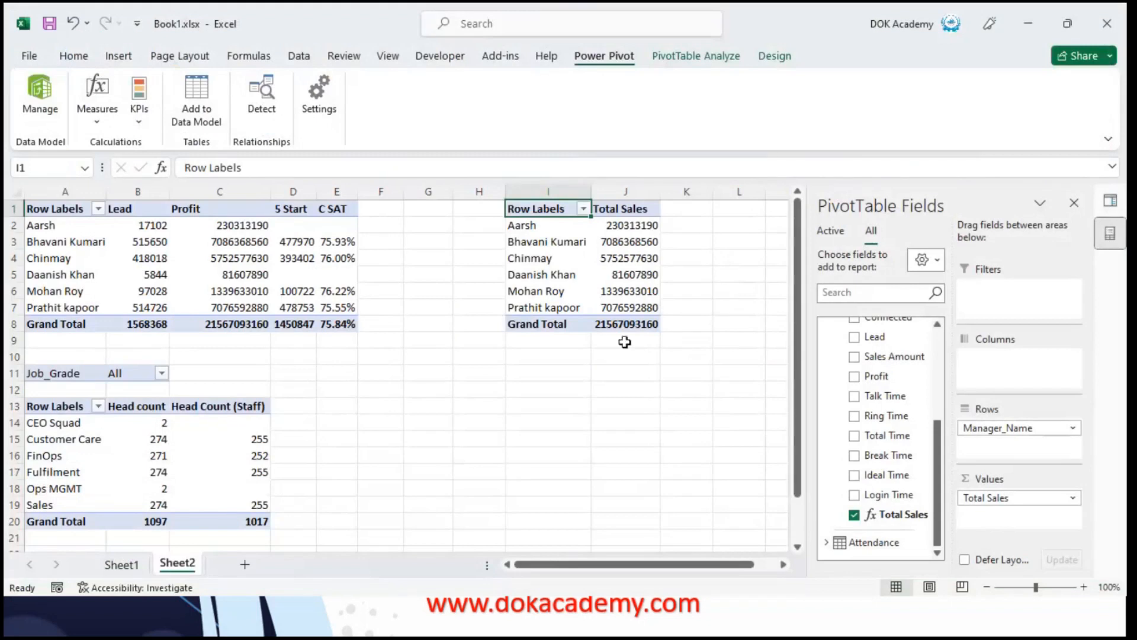
pyautogui.scroll(5, 942, 458)
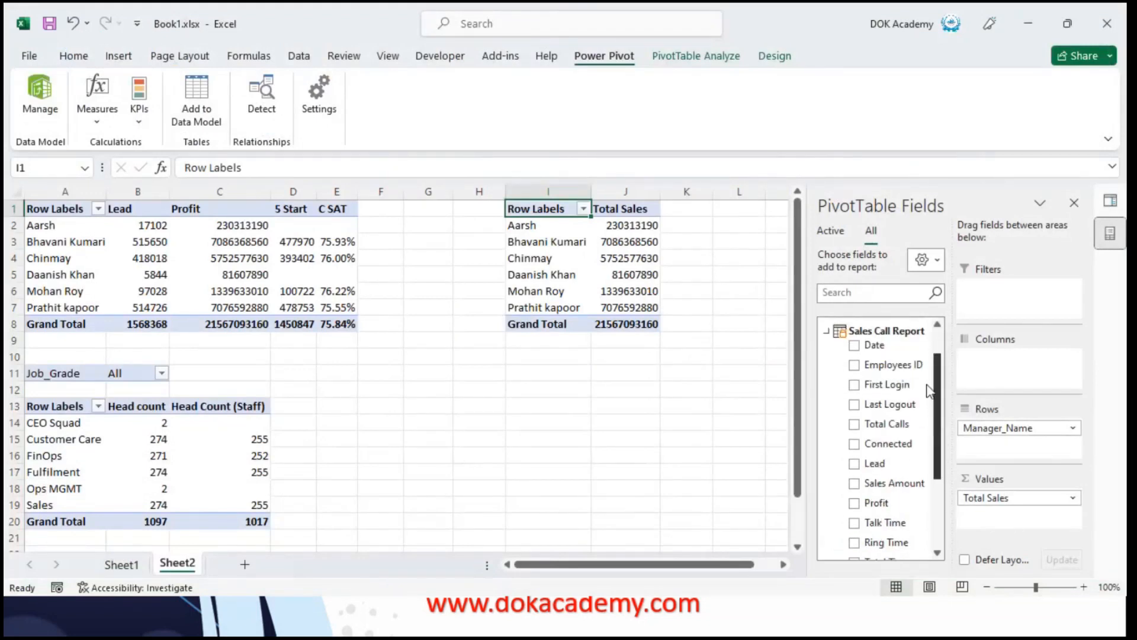
pyautogui.click(886, 362)
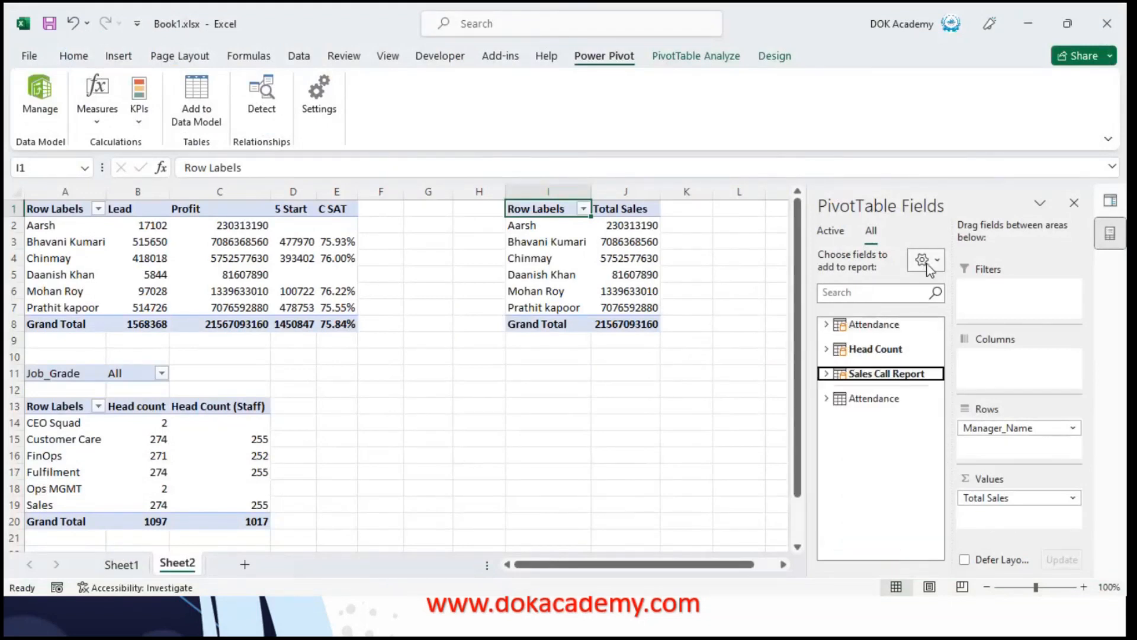
pyautogui.click(869, 377)
pyautogui.rightClick(870, 377)
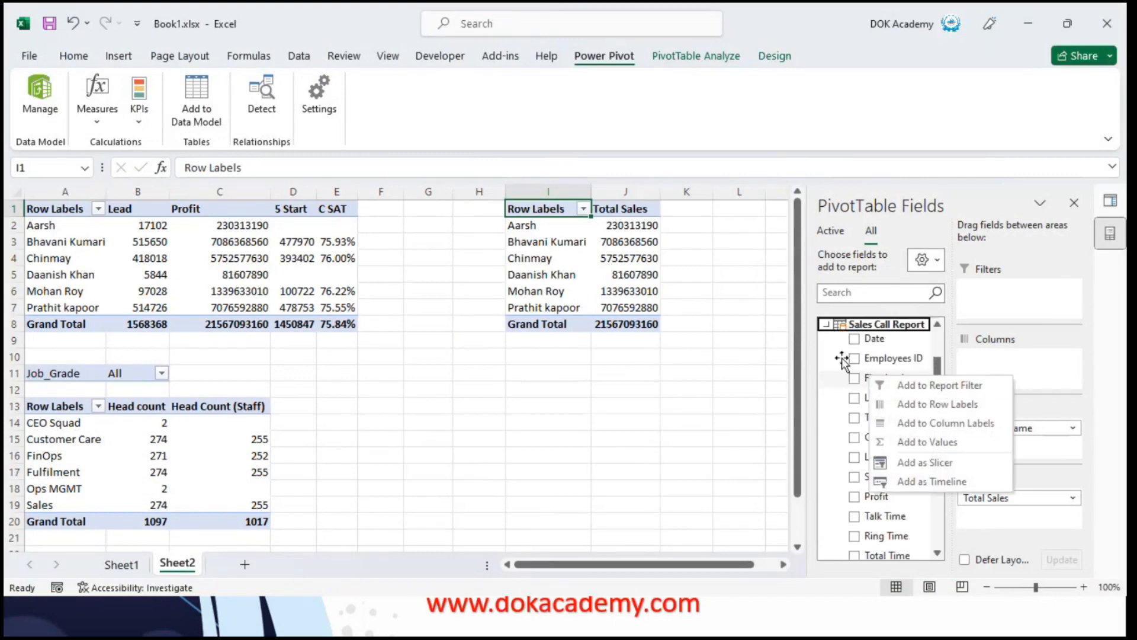
pyautogui.click(851, 363)
pyautogui.click(880, 327)
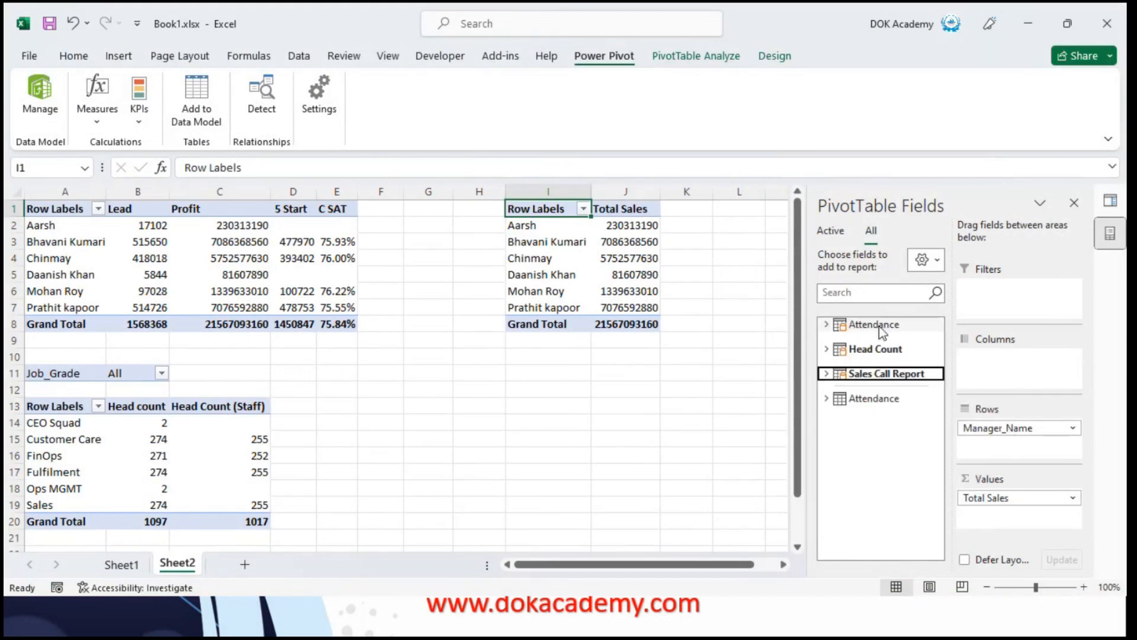
# Create a new measure in the Sales Call Report table and name it Sales of 2023
pyautogui.rightClick(868, 373)
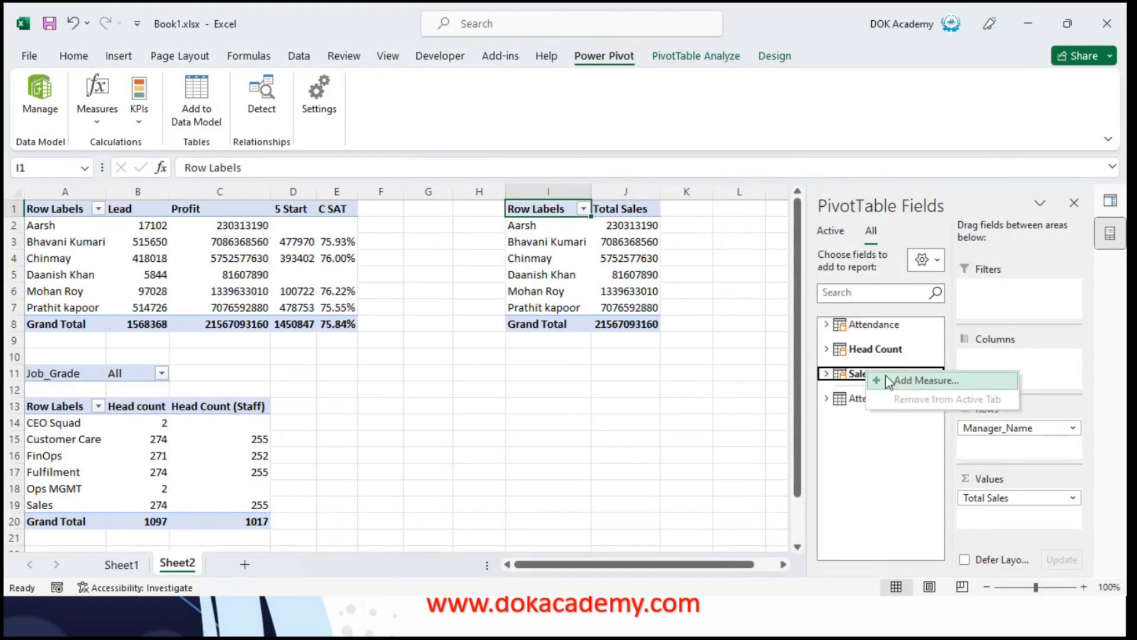
pyautogui.click(902, 382)
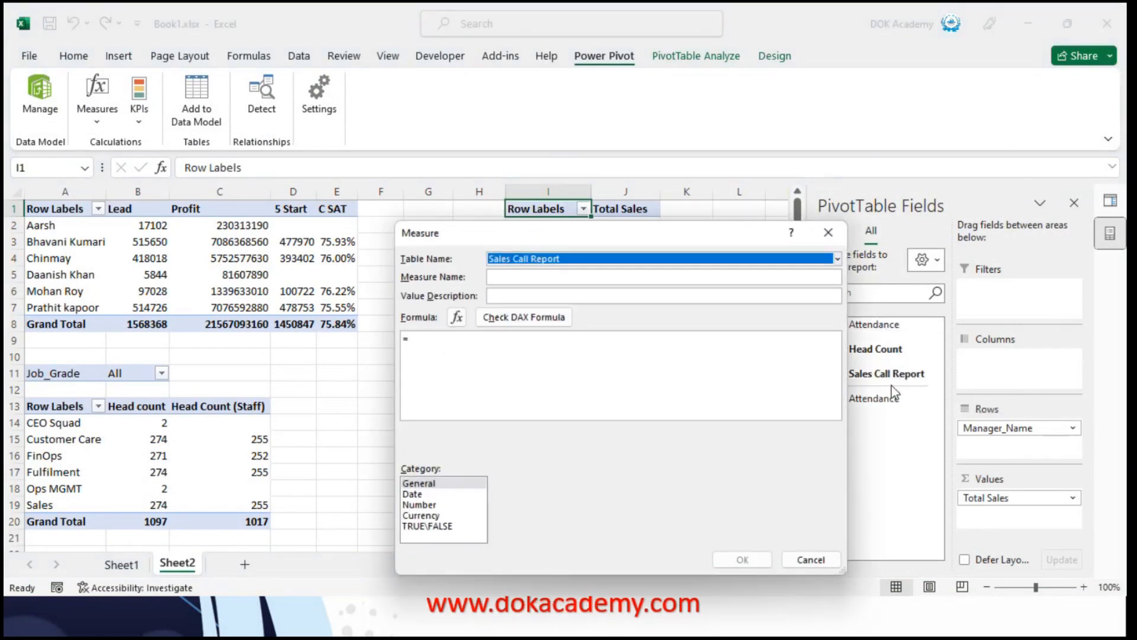
pyautogui.click(521, 277)
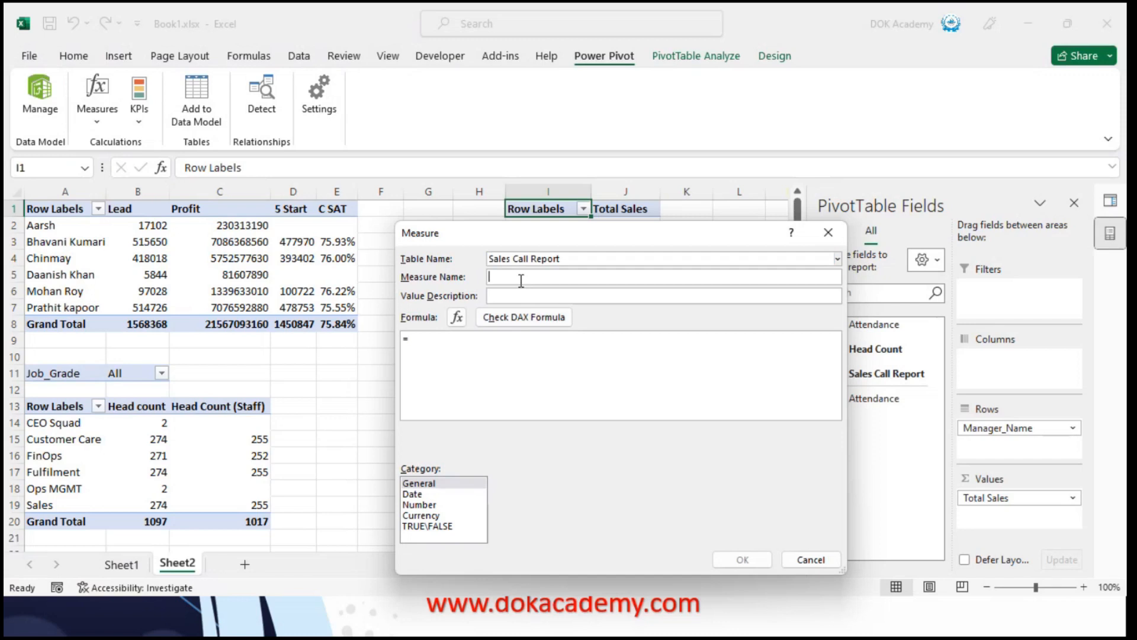
pyautogui.write('Sales of')
pyautogui.write(' 2020')
pyautogui.press('BackSpace')
pyautogui.write('3')
pyautogui.press('Tab')
pyautogui.press('Tab')
pyautogui.press('Tab')
pyautogui.press('Tab')
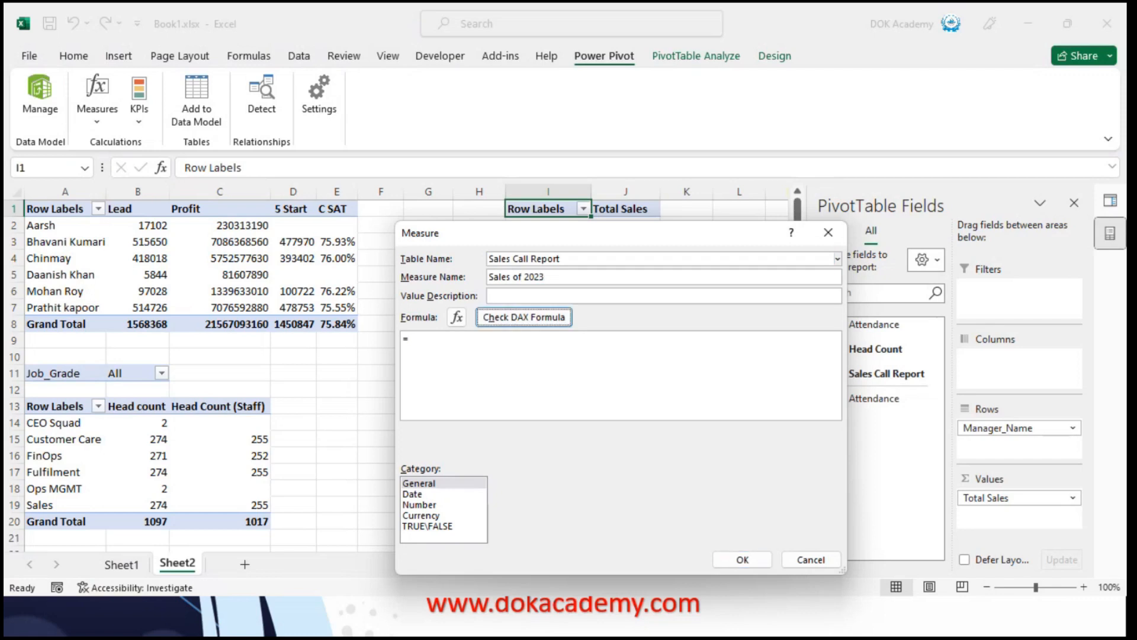
# Begin the measure's formula with the SUMX function
pyautogui.press('Right')
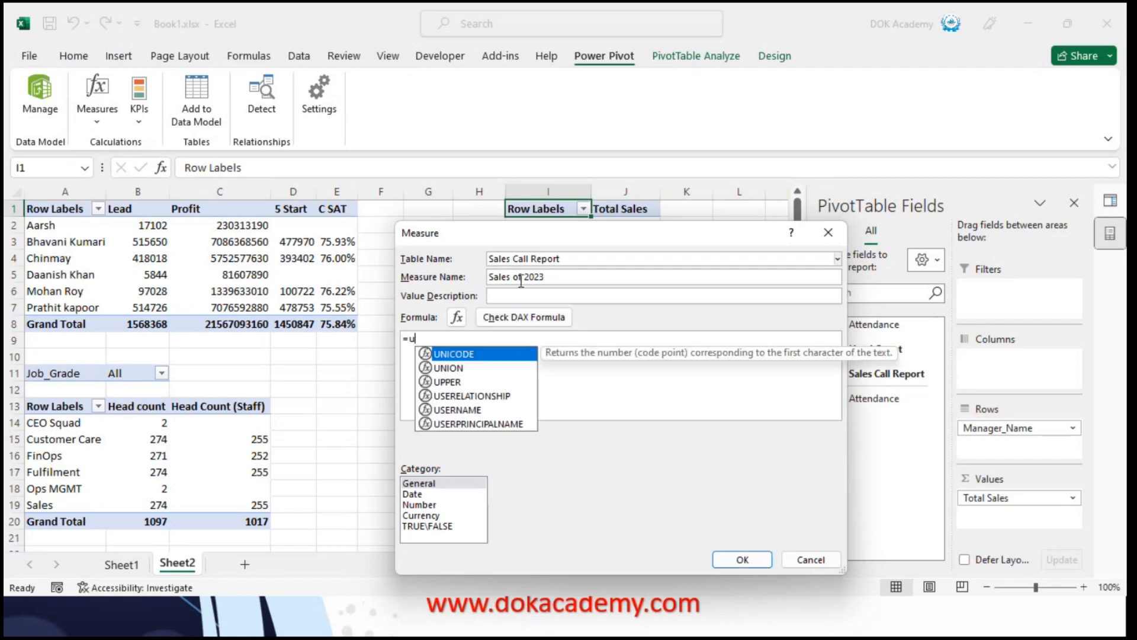
pyautogui.write('SUm')
pyautogui.press('Down')
pyautogui.press('Down')
pyautogui.press('Down')
pyautogui.press('Down')
pyautogui.press('Down')
pyautogui.press('Down')
pyautogui.press('Down')
pyautogui.press('Down')
pyautogui.press('Tab')
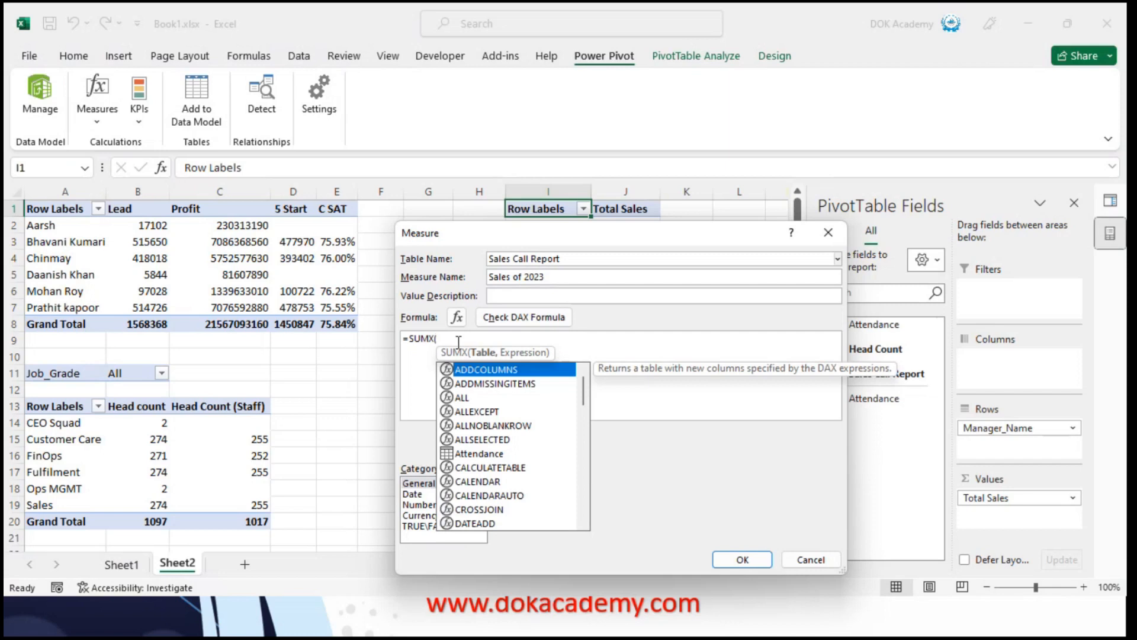
# Nest a FILTER function over the 'Sales Call Report' table as SUMX's table argument
pyautogui.write('fil')
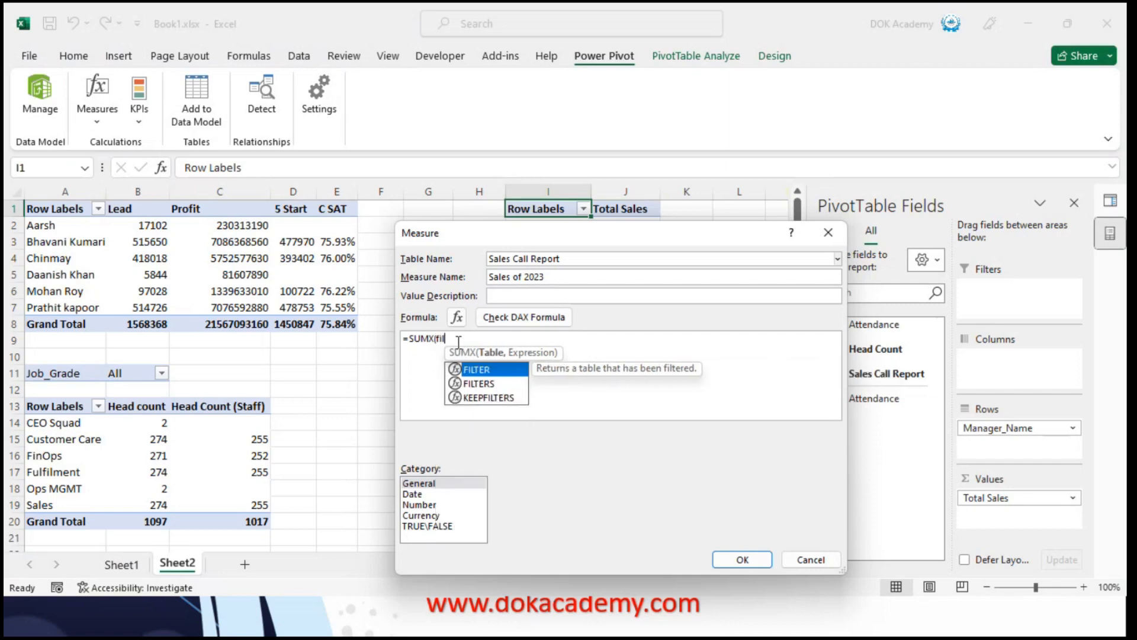
pyautogui.press('Tab')
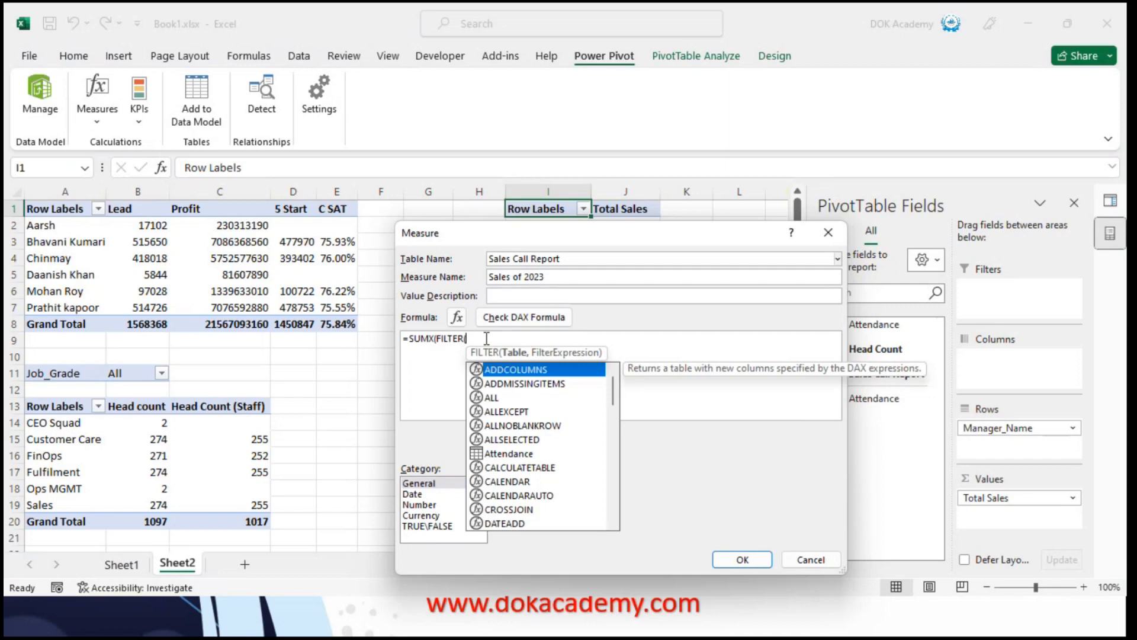
pyautogui.write('sale')
pyautogui.press('Tab')
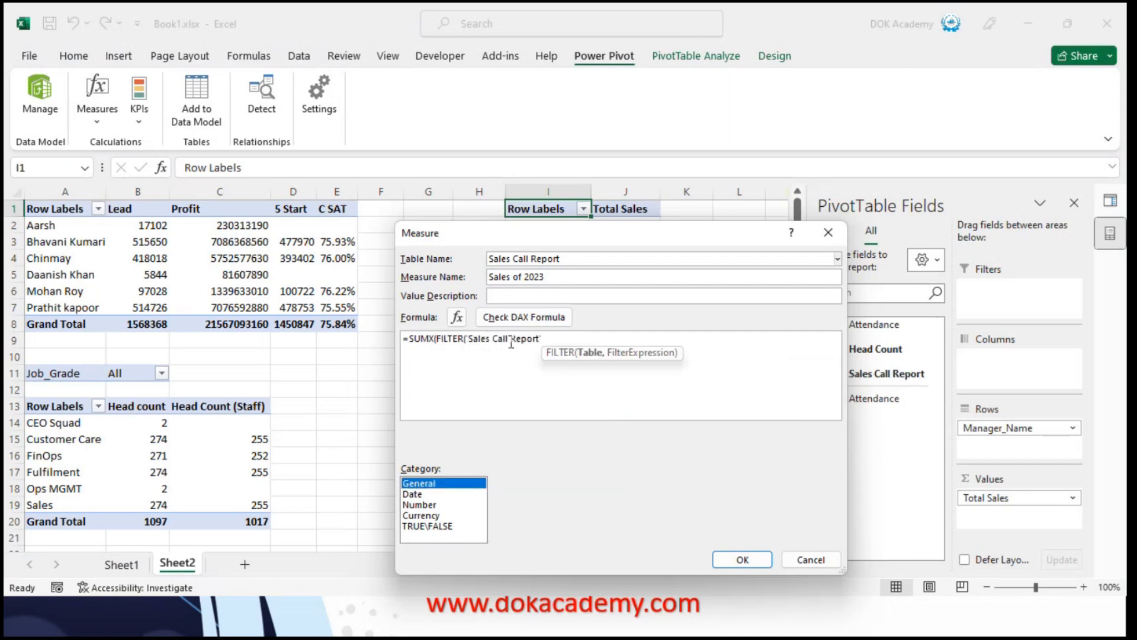
pyautogui.write(',')
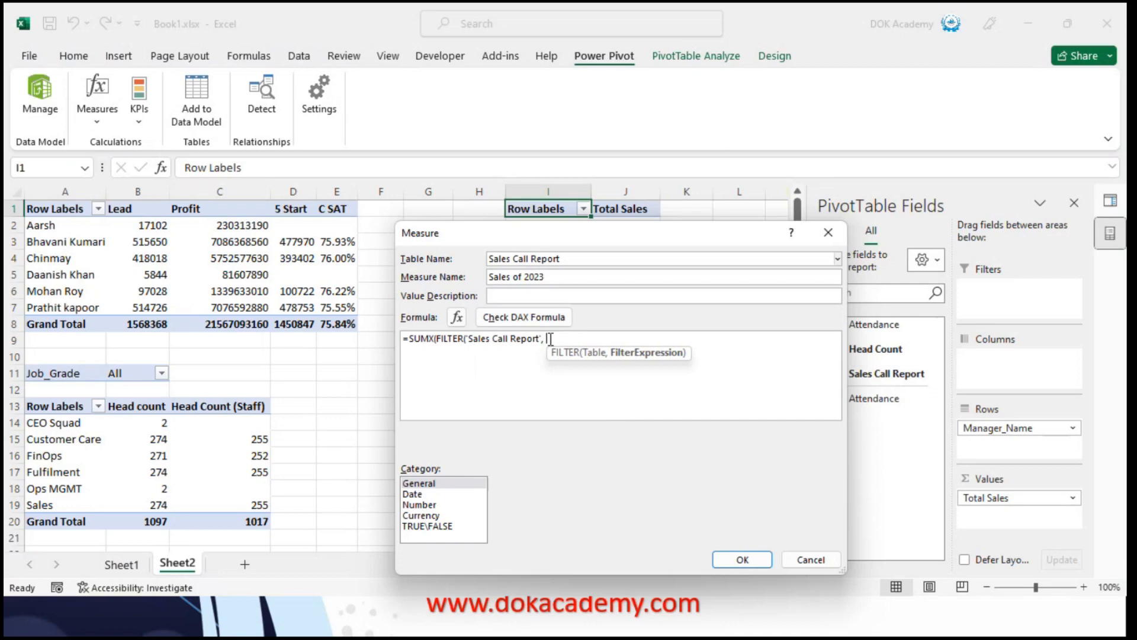
pyautogui.write(' date')
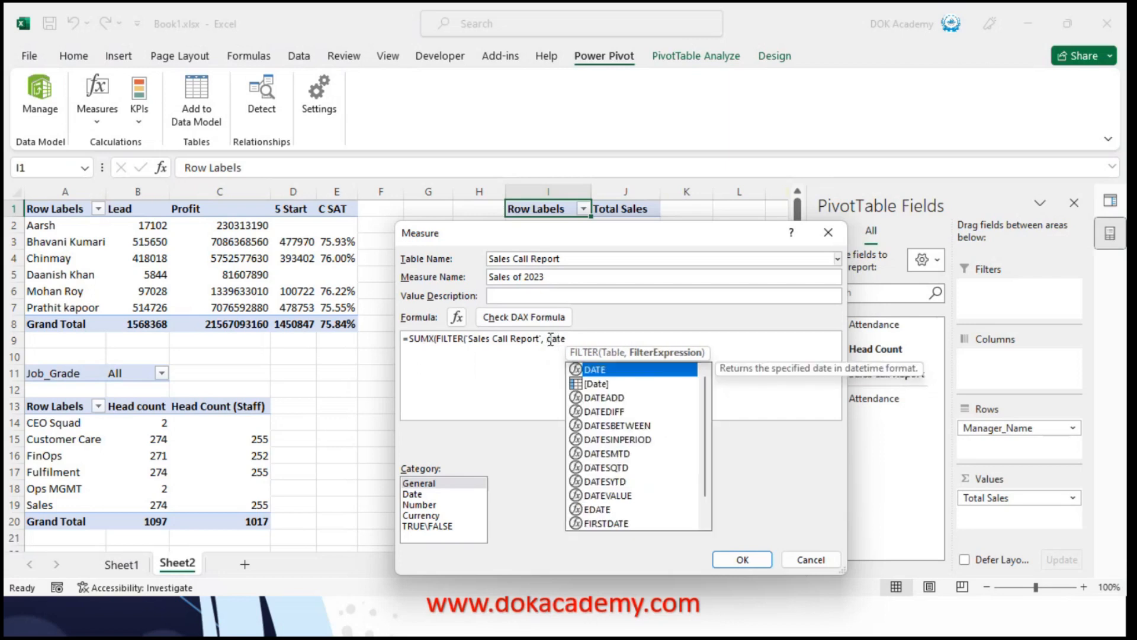
# Insert the 'Sales Call Report'[Date] column as the start of the FILTER condition
pyautogui.press('BackSpace')
pyautogui.press('BackSpace')
pyautogui.press('BackSpace')
pyautogui.press('BackSpace')
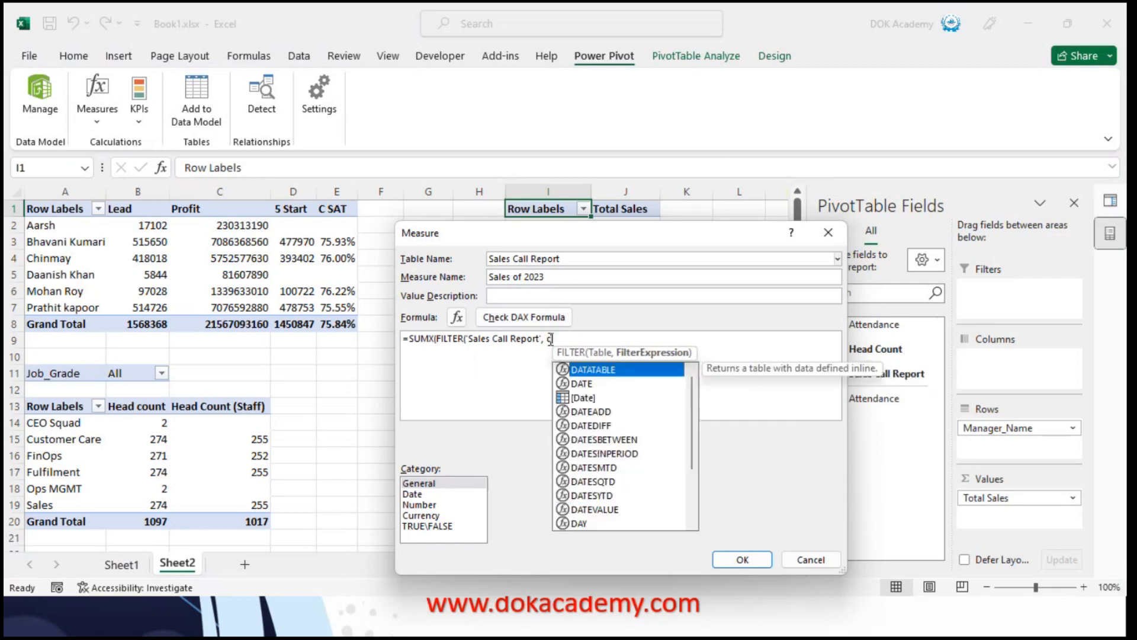
pyautogui.write('date')
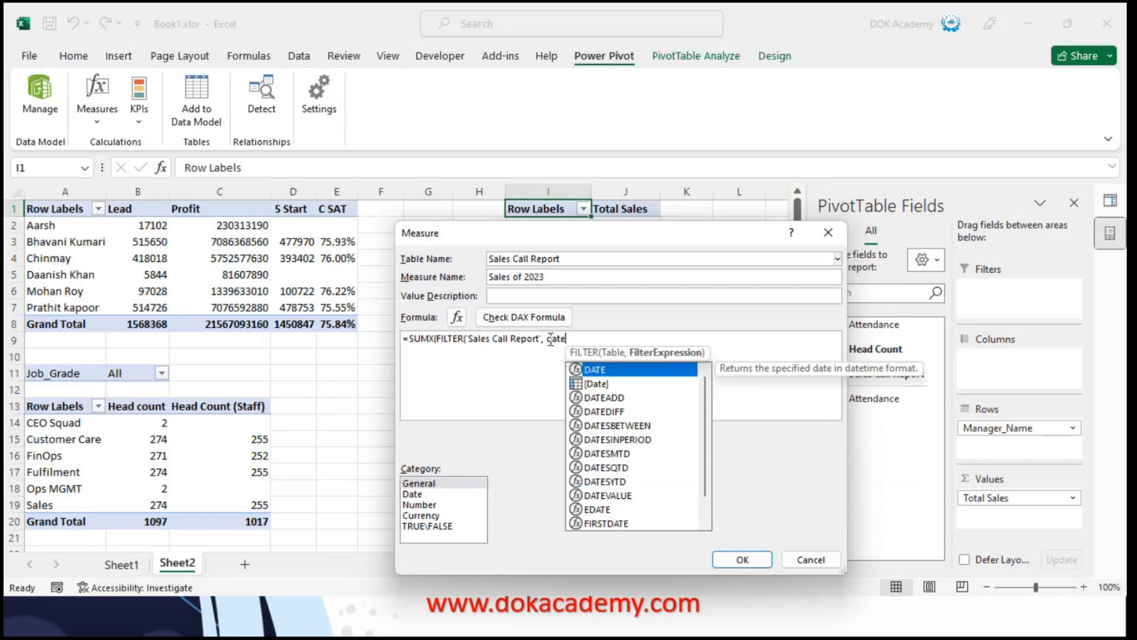
pyautogui.press('Down')
pyautogui.press('Down')
pyautogui.press('Down')
pyautogui.press('Down')
pyautogui.press('Down')
pyautogui.press('Down')
pyautogui.press('Down')
pyautogui.press('Down')
pyautogui.press('Down')
pyautogui.press('Down')
pyautogui.press('Down')
pyautogui.press('Down')
pyautogui.press('Down')
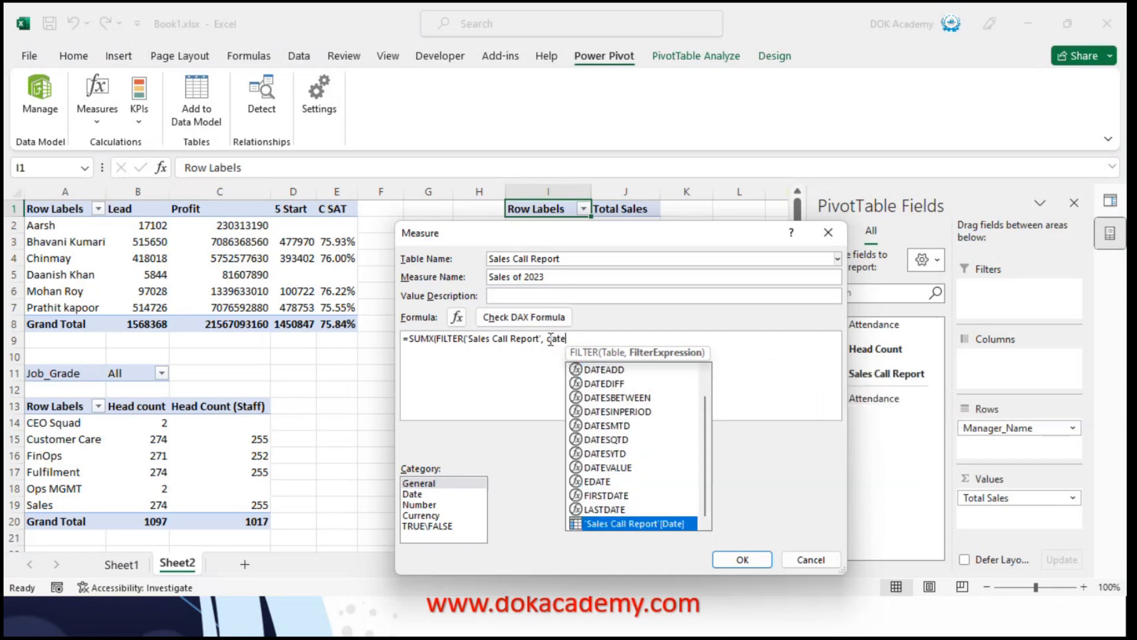
pyautogui.press('Tab')
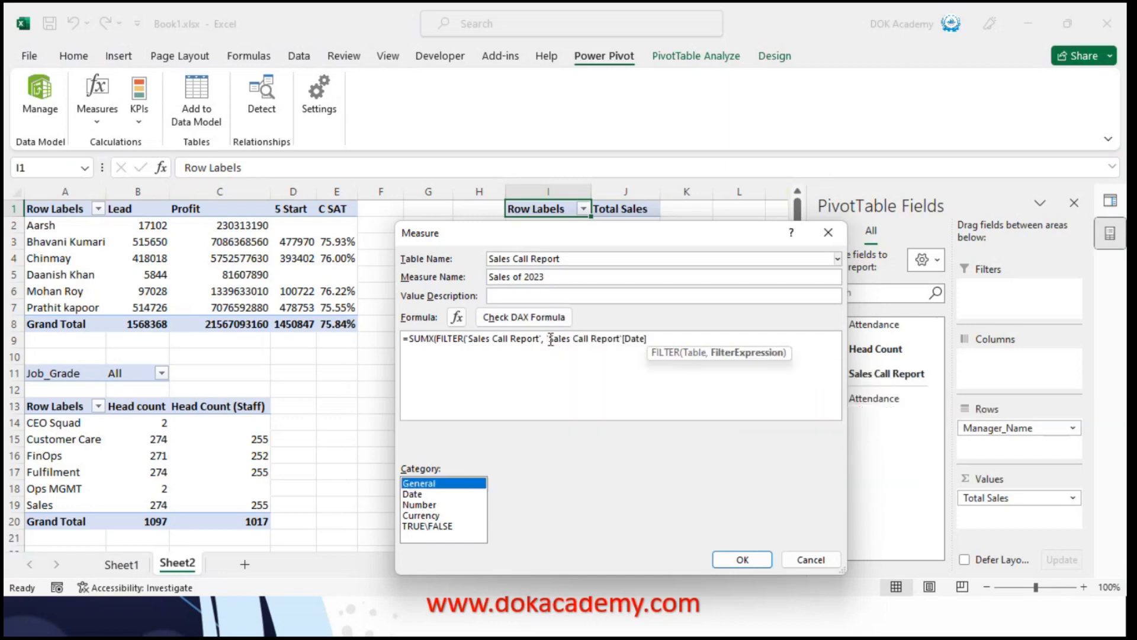
# Complete the filter condition so the date is greater than DATE(2022,12,31), and close the FILTER function
pyautogui.click(662, 333)
pyautogui.write('> ')
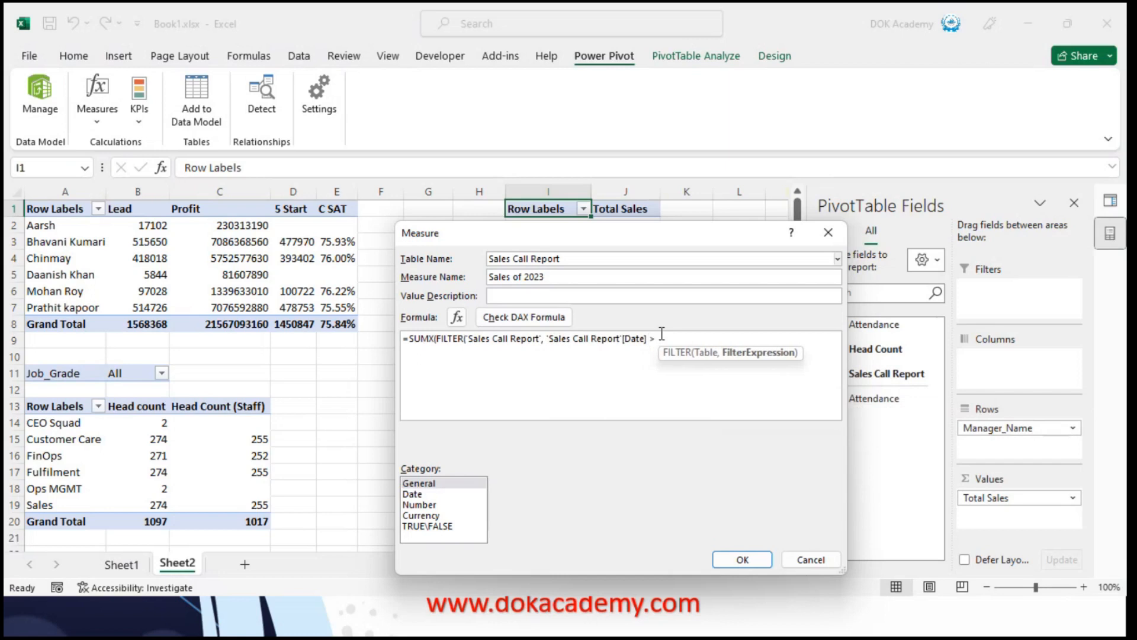
pyautogui.write('dat')
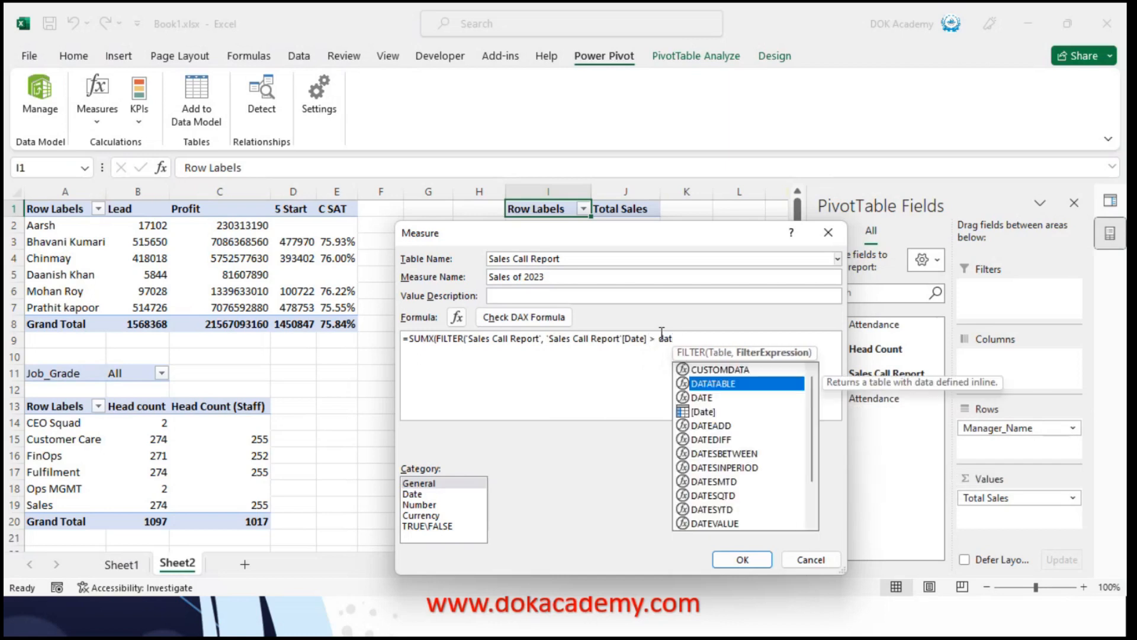
pyautogui.press('Escape')
pyautogui.write('e')
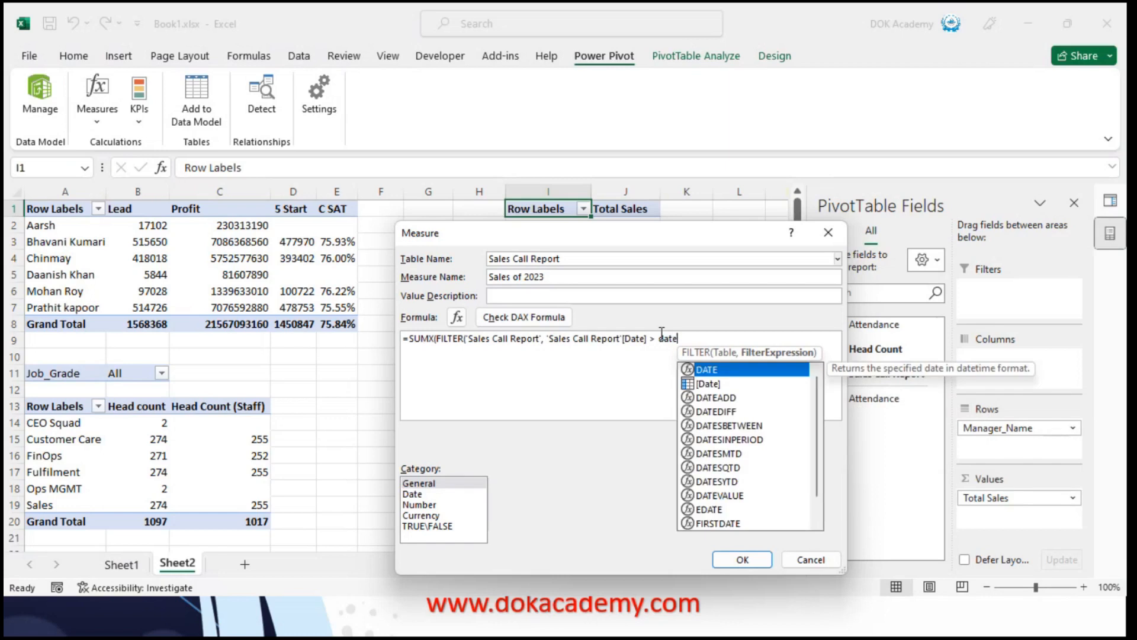
pyautogui.press('Tab')
pyautogui.click(705, 334)
pyautogui.write('2022,12,31))')
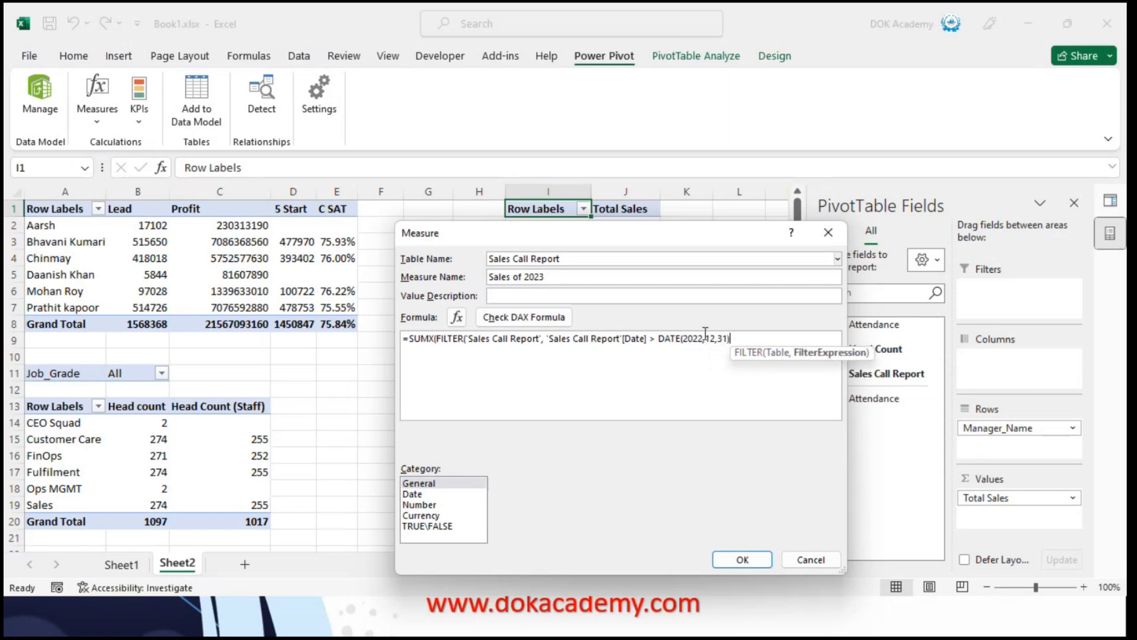
pyautogui.write(',')
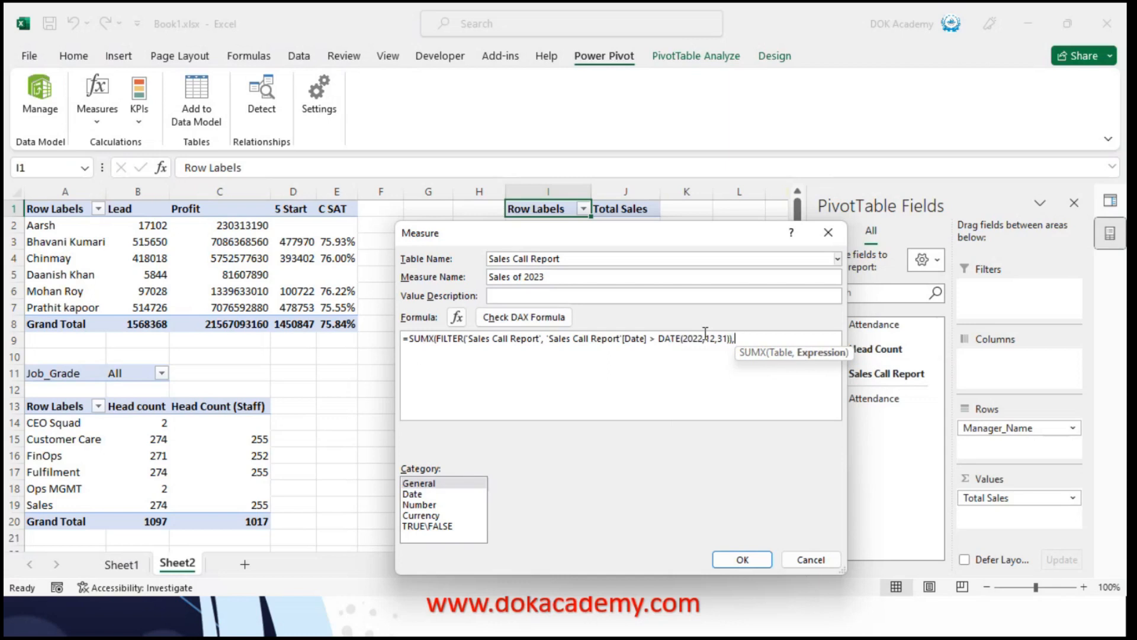
# Finish SUMX with 'Sales Call Report'[Profit] as its expression, then check the DAX formula and save the measure
pyautogui.write('Pro')
pyautogui.press('Down')
pyautogui.press('Down')
pyautogui.press('Down')
pyautogui.press('Tab')
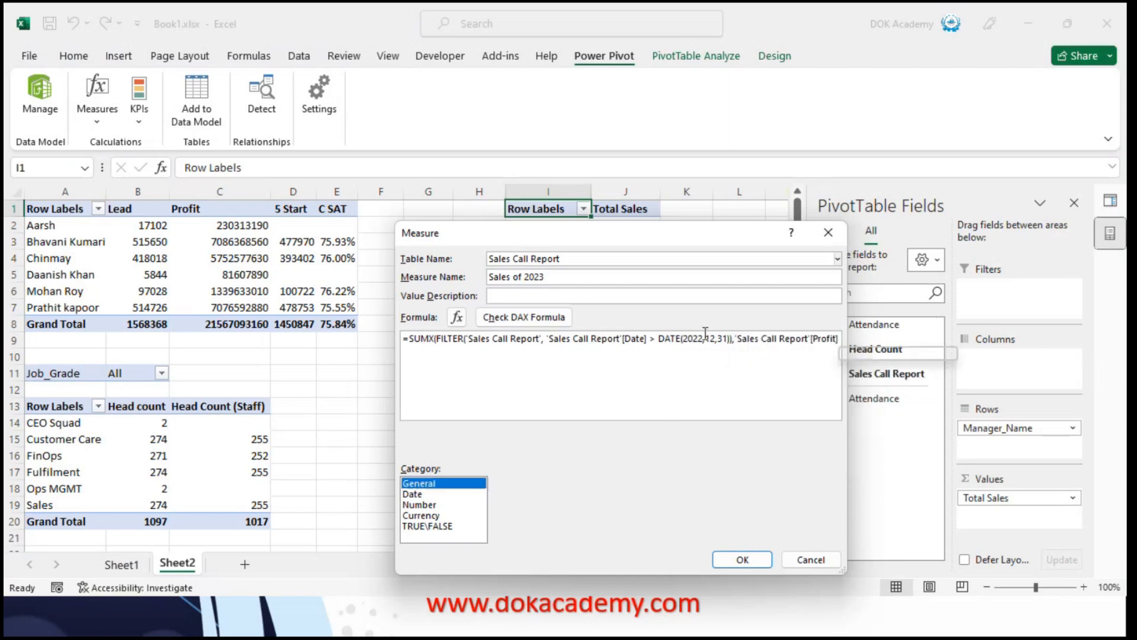
pyautogui.click(759, 367)
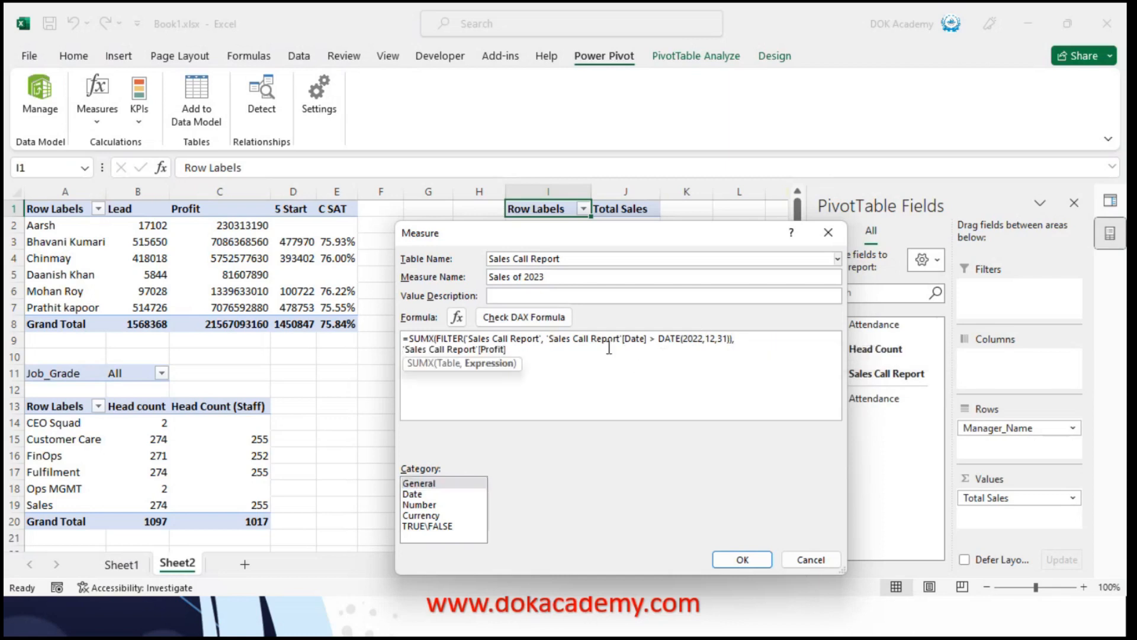
pyautogui.click(536, 350)
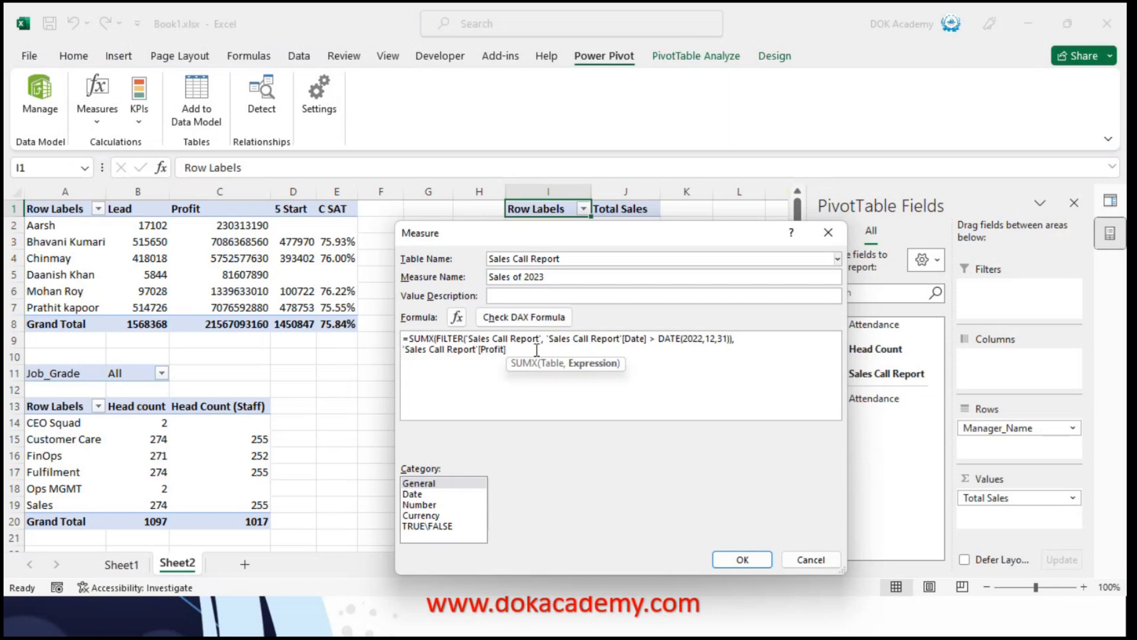
pyautogui.write(')')
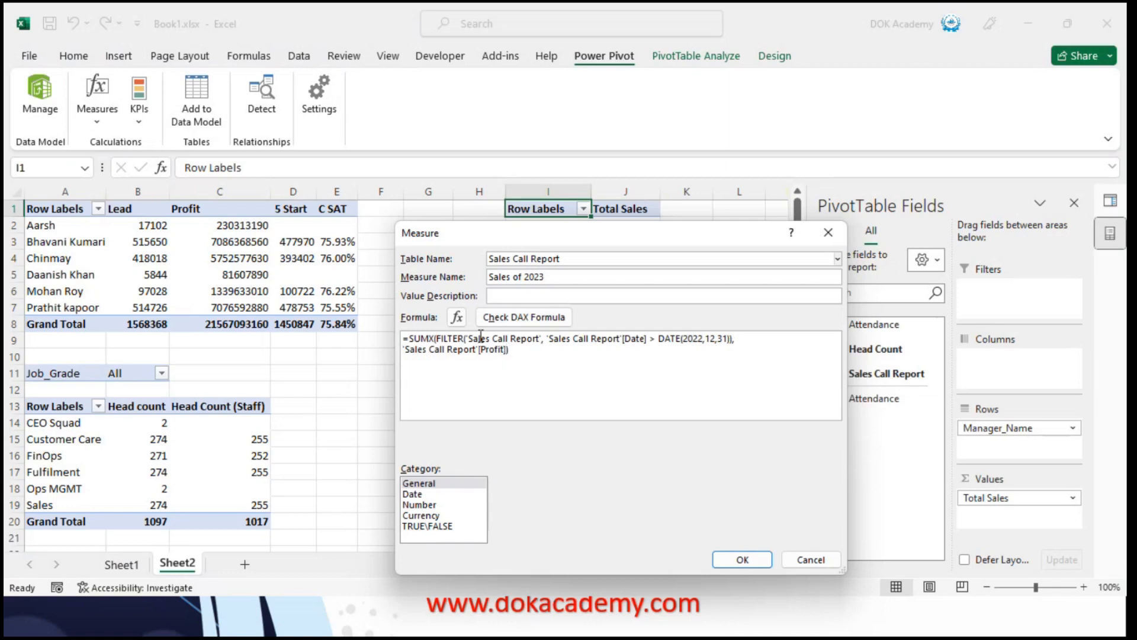
pyautogui.click(500, 318)
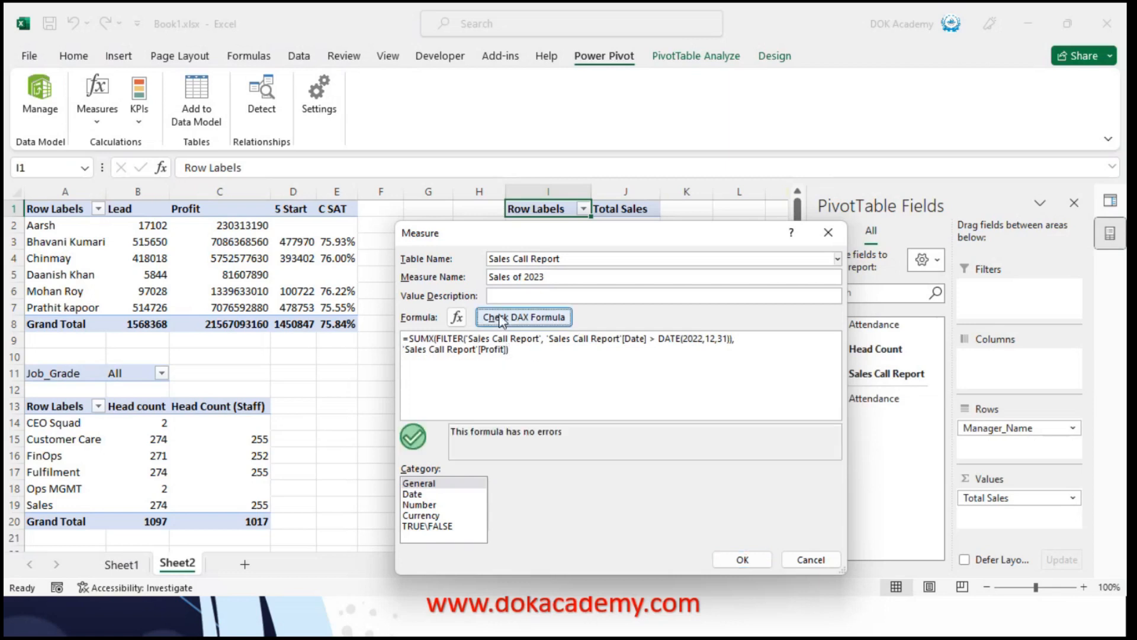
pyautogui.click(740, 559)
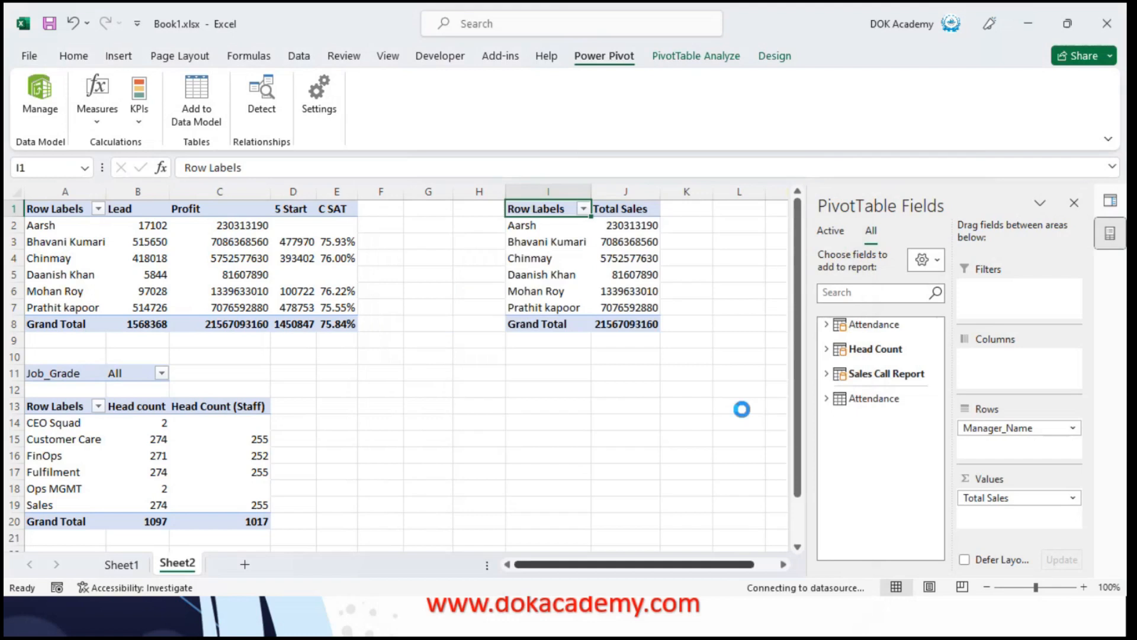
# Add the Sales of 2023 measure from the Sales Call Report table to the PivotTable's values
pyautogui.click(829, 375)
pyautogui.moveTo(938, 409); pyautogui.dragTo(947, 530)
pyautogui.moveTo(880, 515); pyautogui.dragTo(998, 522)
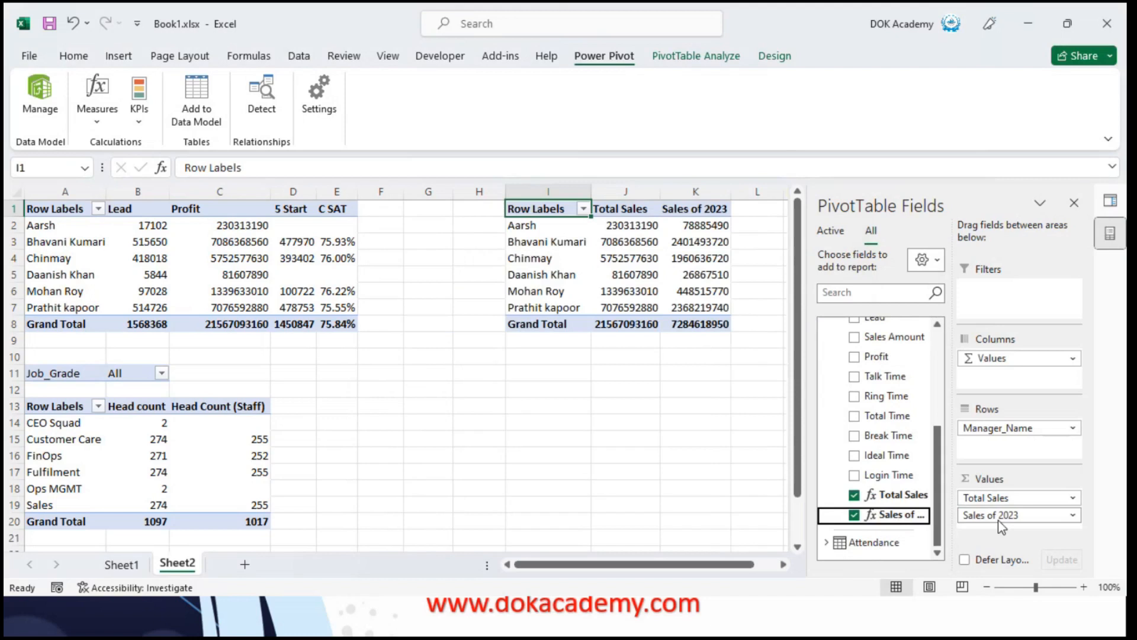
# Compare the Total Sales and Sales of 2023 values in the first manager rows of the PivotTable
pyautogui.press('Down')
pyautogui.press('Down')
pyautogui.press('Right')
pyautogui.press('Up')
pyautogui.press('Up')
pyautogui.press('Right')
pyautogui.press('Down')
pyautogui.press('Left')
pyautogui.press('Right')
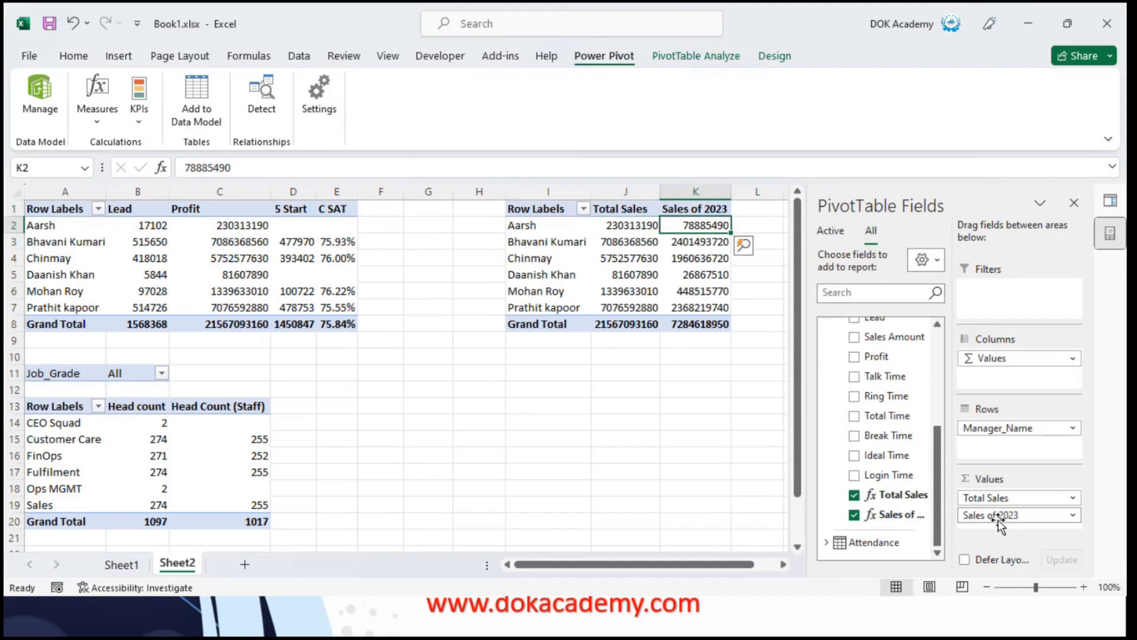
pyautogui.press('Left')
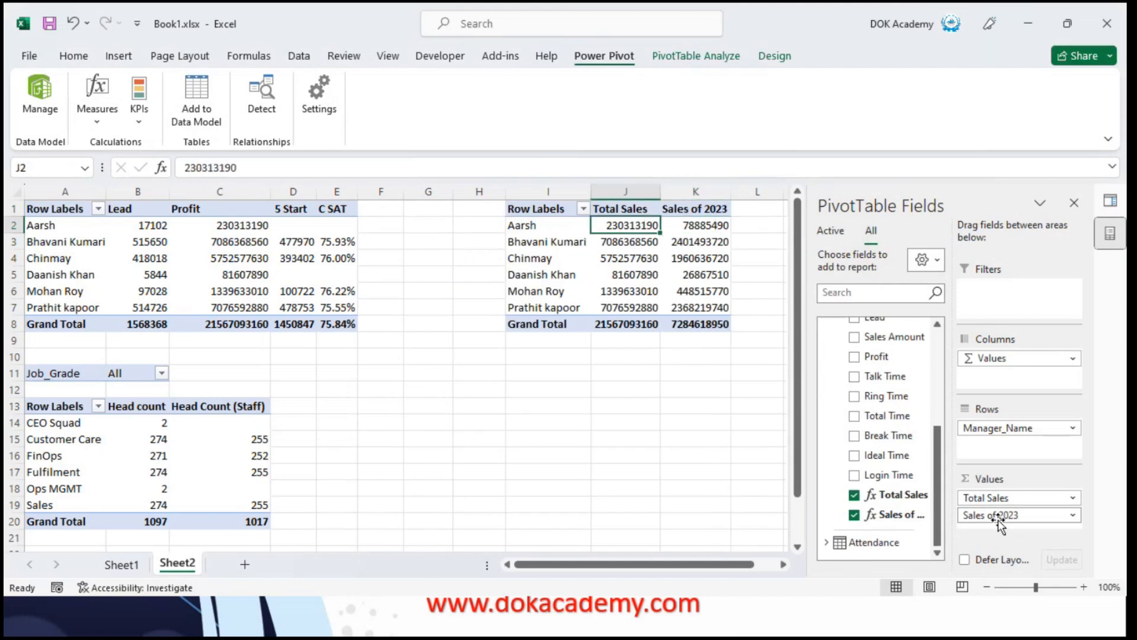
pyautogui.press('Up')
pyautogui.press('Down')
pyautogui.press('Right')
pyautogui.press('Right')
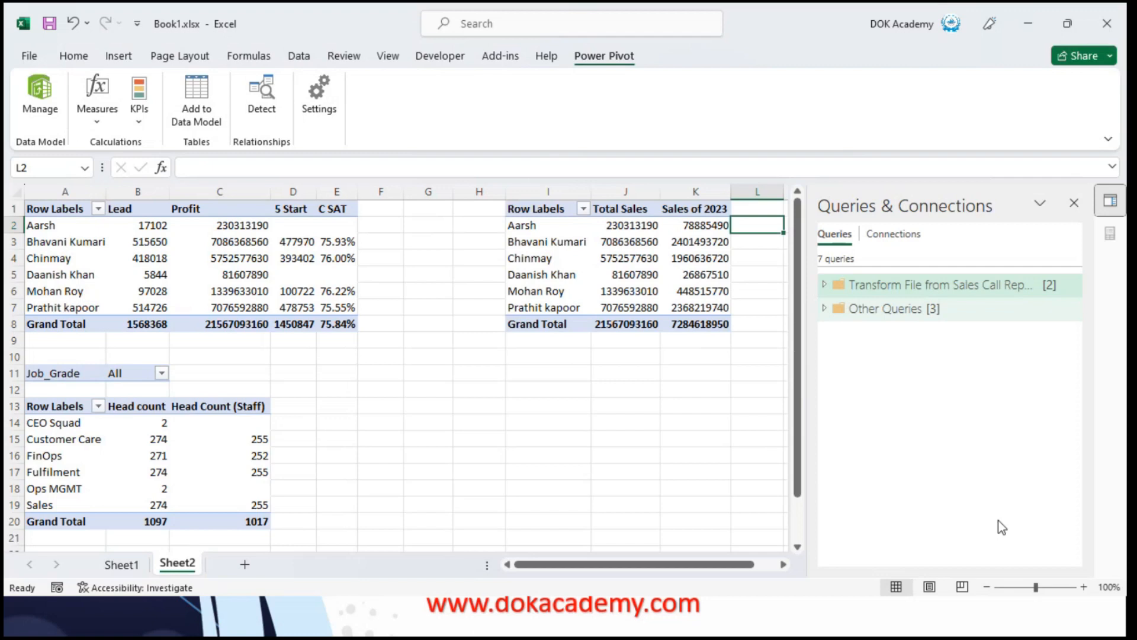
# Copy the Total Sales and Sales of 2023 PivotTable to cell I12, and remove Sales of 2023 from the copy's values
pyautogui.press('Left')
pyautogui.press('Left')
pyautogui.press('Up')
pyautogui.press('Left')
pyautogui.hotkey('ctrl', 'a')
pyautogui.hotkey('ctrl', 'c')
pyautogui.press('Down')
pyautogui.press('Down')
pyautogui.press('Down')
pyautogui.press('Down')
pyautogui.press('Down')
pyautogui.press('Down')
pyautogui.press('Down')
pyautogui.press('Down')
pyautogui.press('Down')
pyautogui.press('Down')
pyautogui.press('Down')
pyautogui.hotkey('ctrl', 'v')
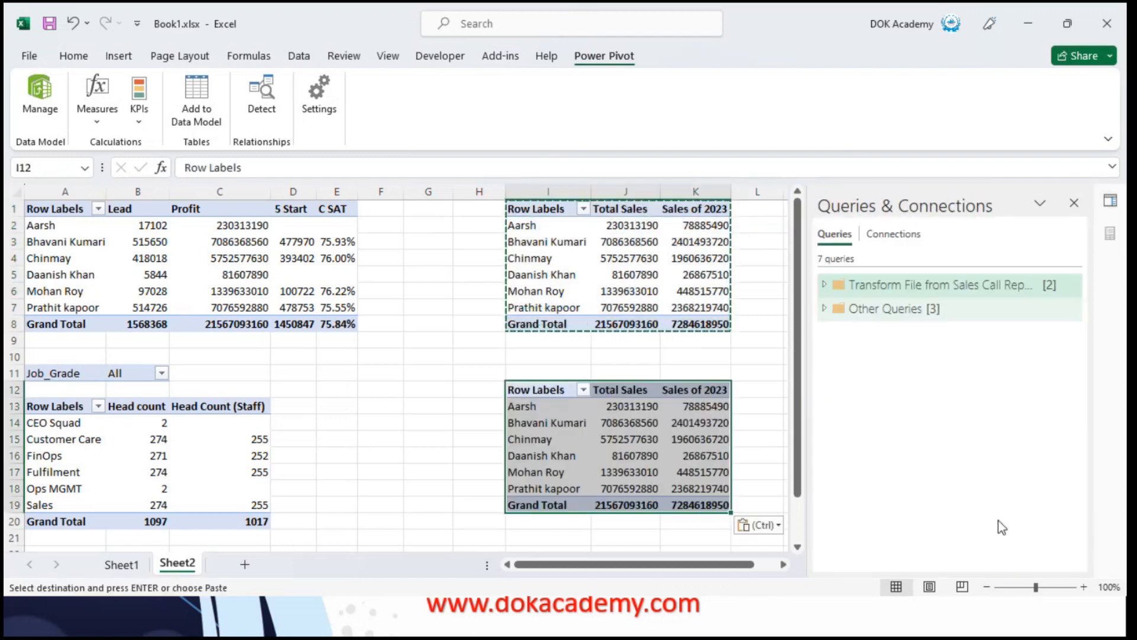
pyautogui.moveTo(1007, 524); pyautogui.dragTo(912, 382)
pyautogui.moveTo(1007, 498)
pyautogui.mouseDown()
pyautogui.moveTo(897, 382)
pyautogui.moveTo(1014, 506)
pyautogui.mouseUp()
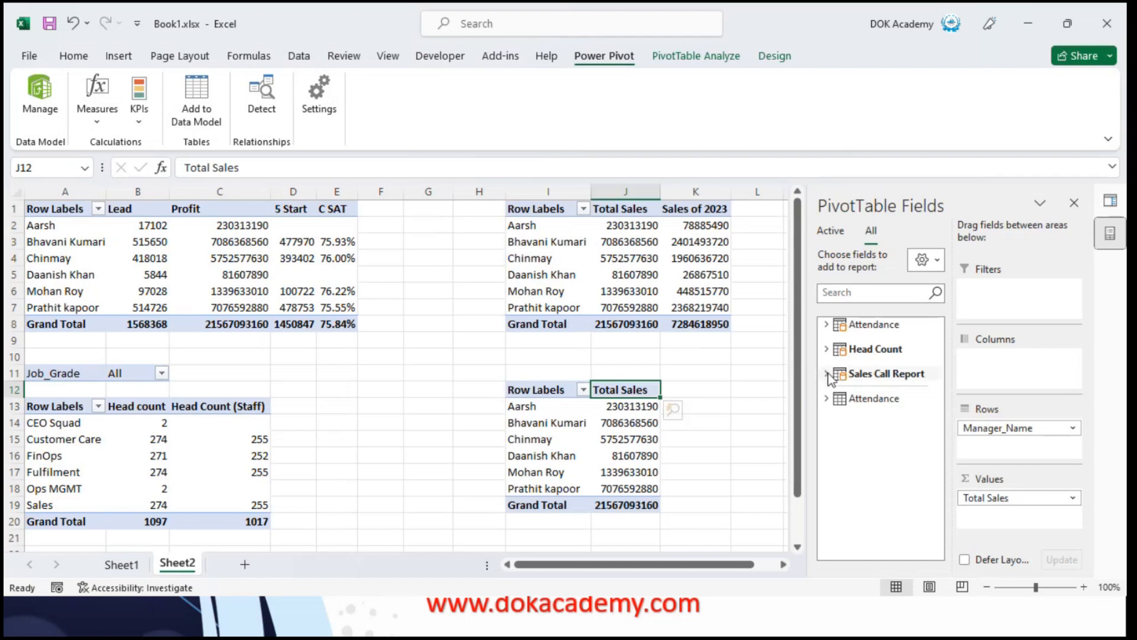
# Start a new measure in the Sales Call Report table and name it Max Sales
pyautogui.click(862, 375)
pyautogui.rightClick(892, 376)
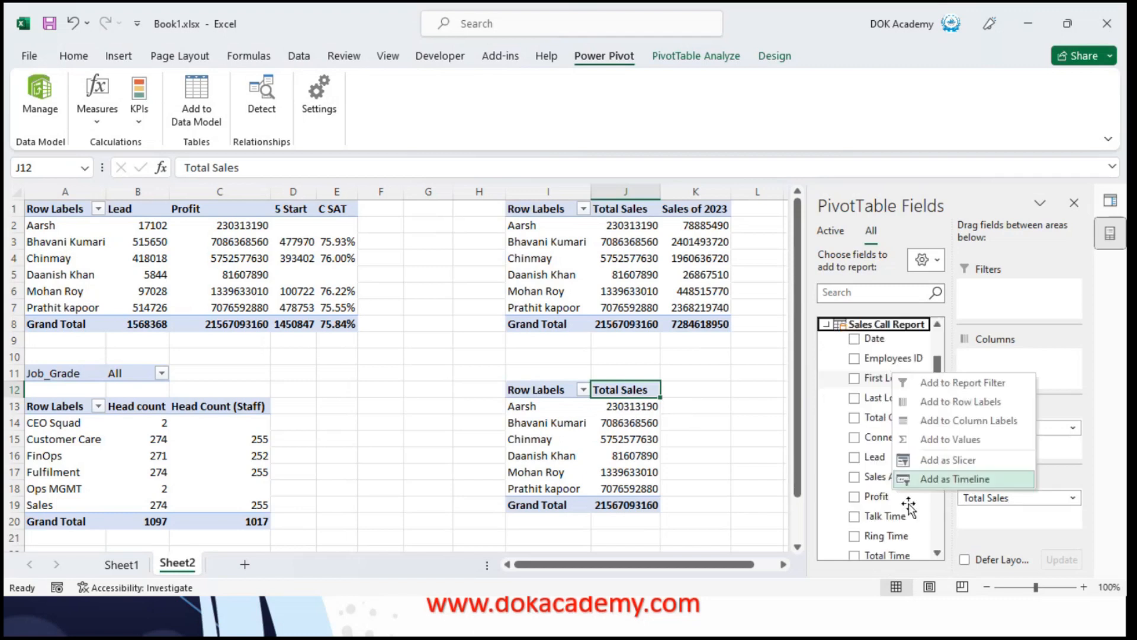
pyautogui.click(866, 324)
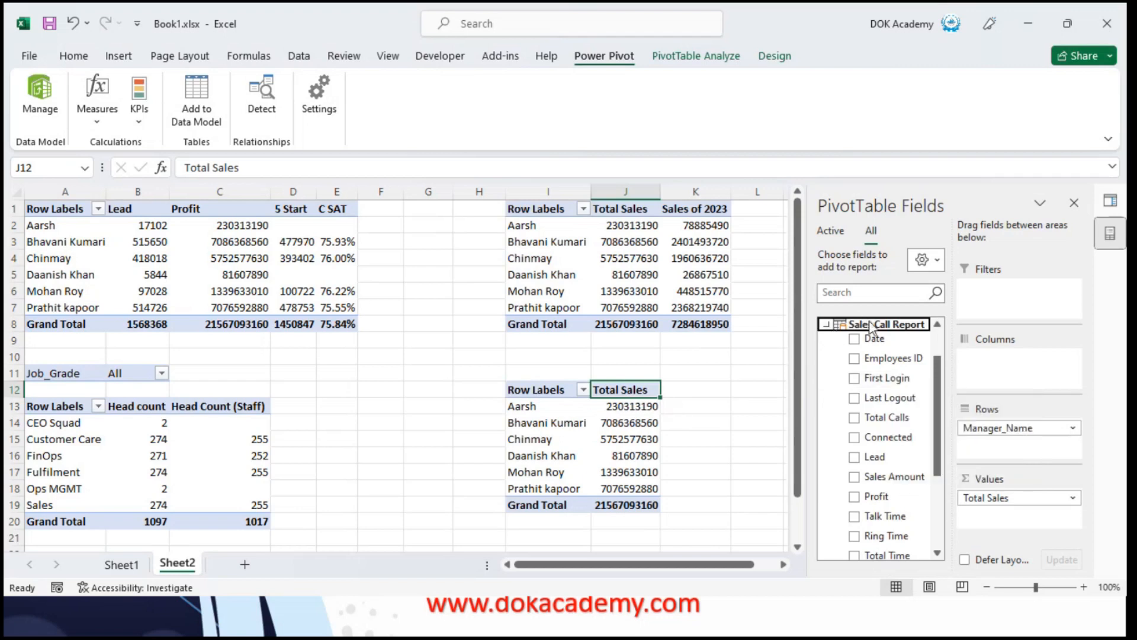
pyautogui.click(870, 324)
pyautogui.rightClick(873, 324)
pyautogui.click(918, 332)
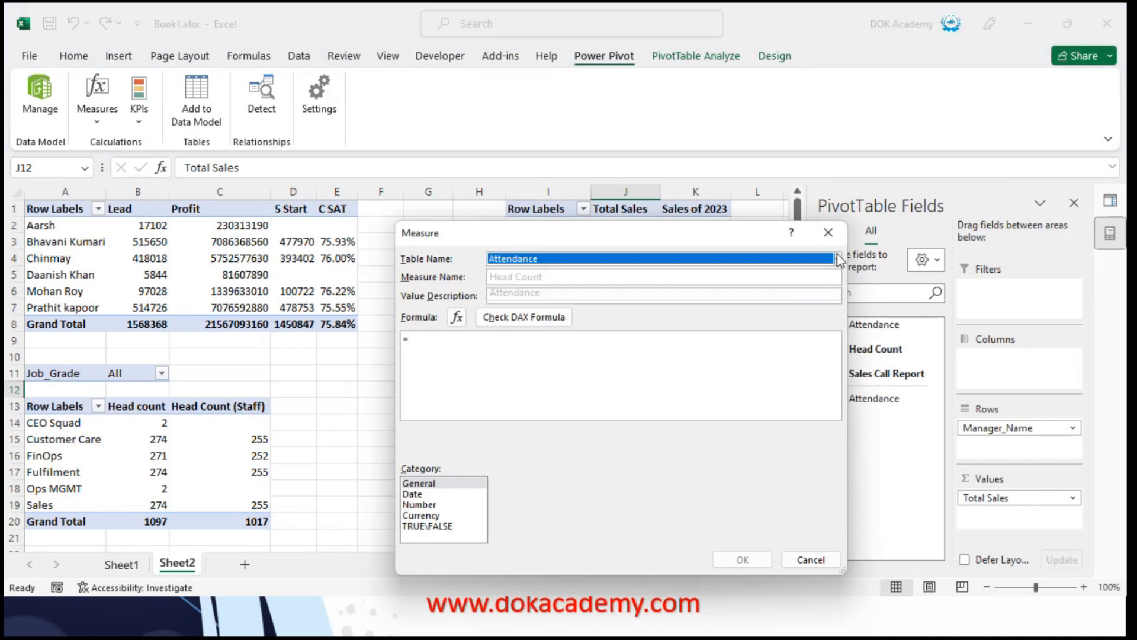
pyautogui.click(838, 259)
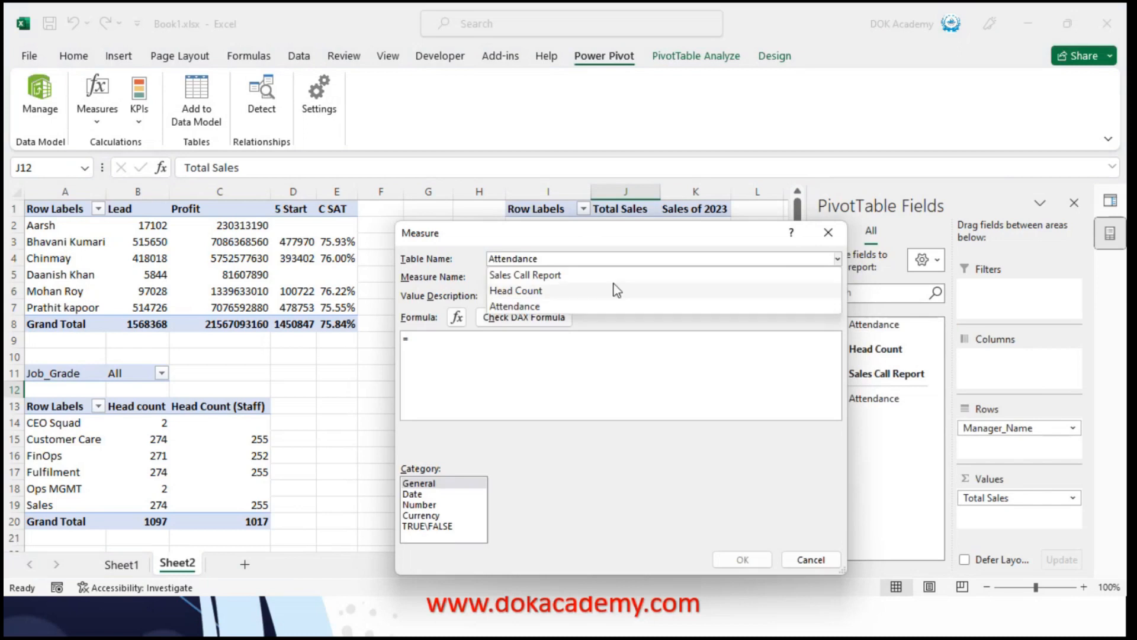
pyautogui.click(527, 277)
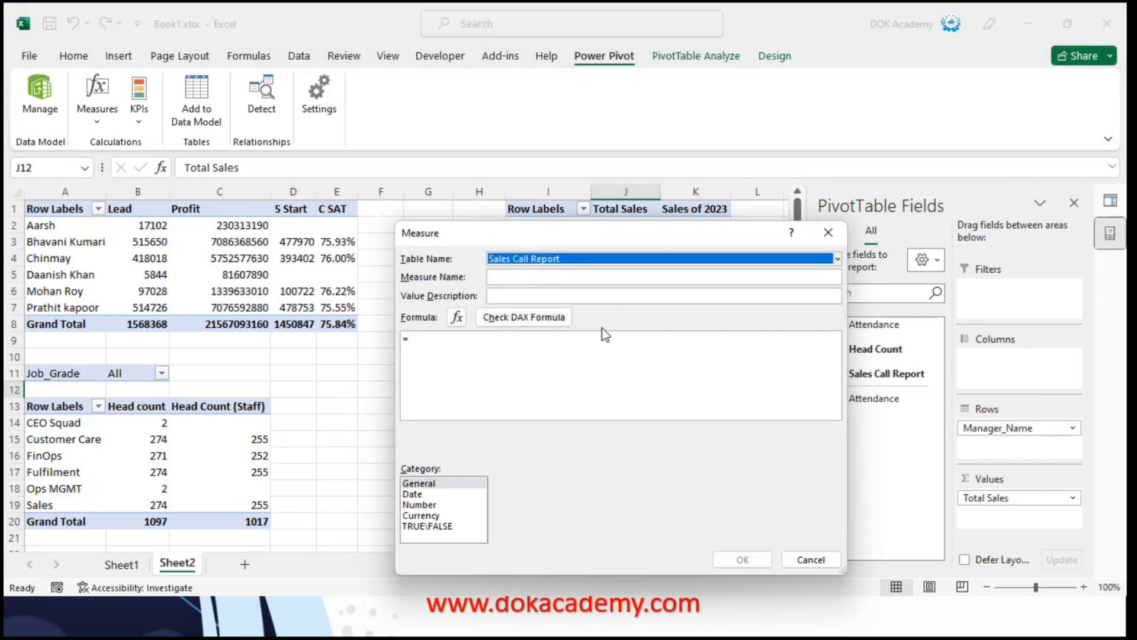
pyautogui.click(572, 278)
pyautogui.write('Max Sales')
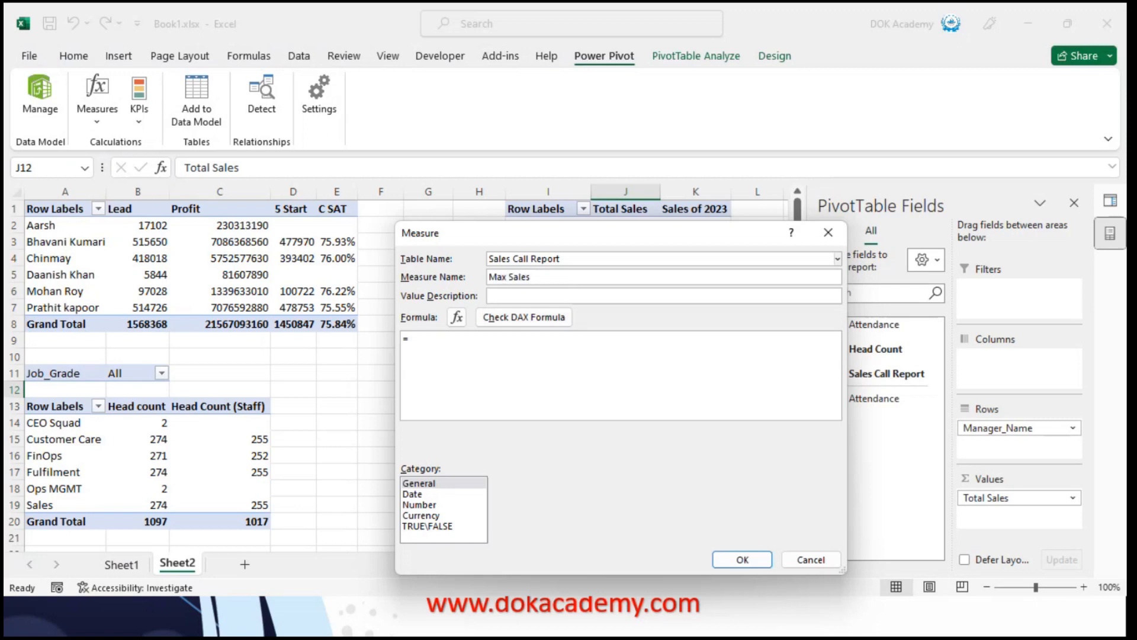
# Begin the Max Sales measure's formula with the MAX function
pyautogui.click(451, 346)
pyautogui.write('MAX(')
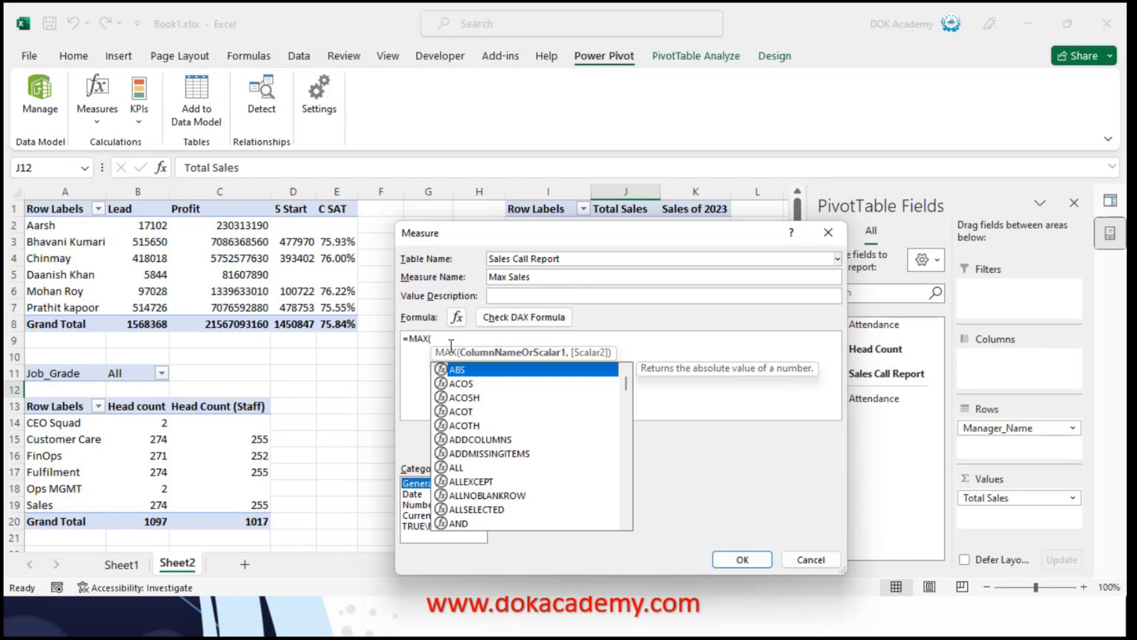
pyautogui.press('BackSpace')
pyautogui.press('BackSpace')
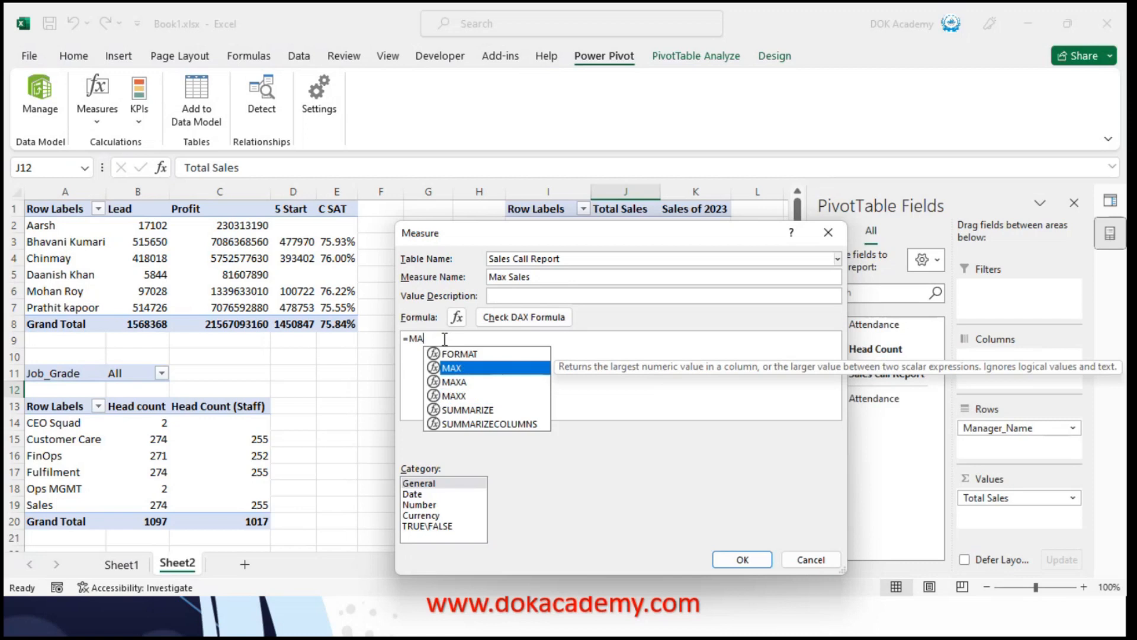
pyautogui.press('Tab')
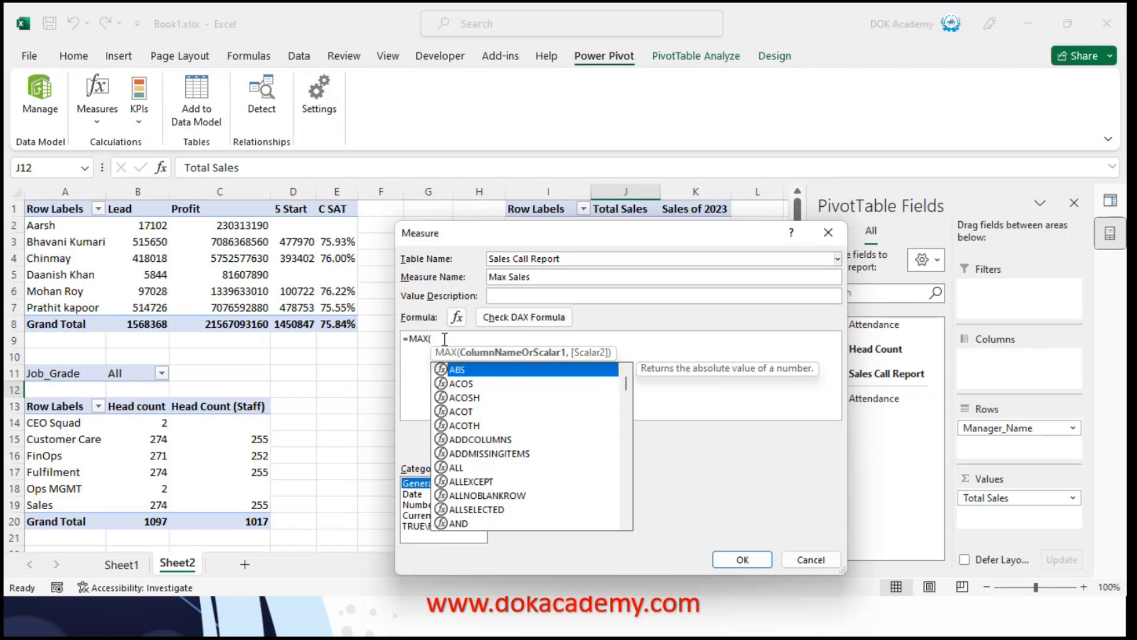
pyautogui.press('t')
pyautogui.click(443, 343)
pyautogui.write('tota')
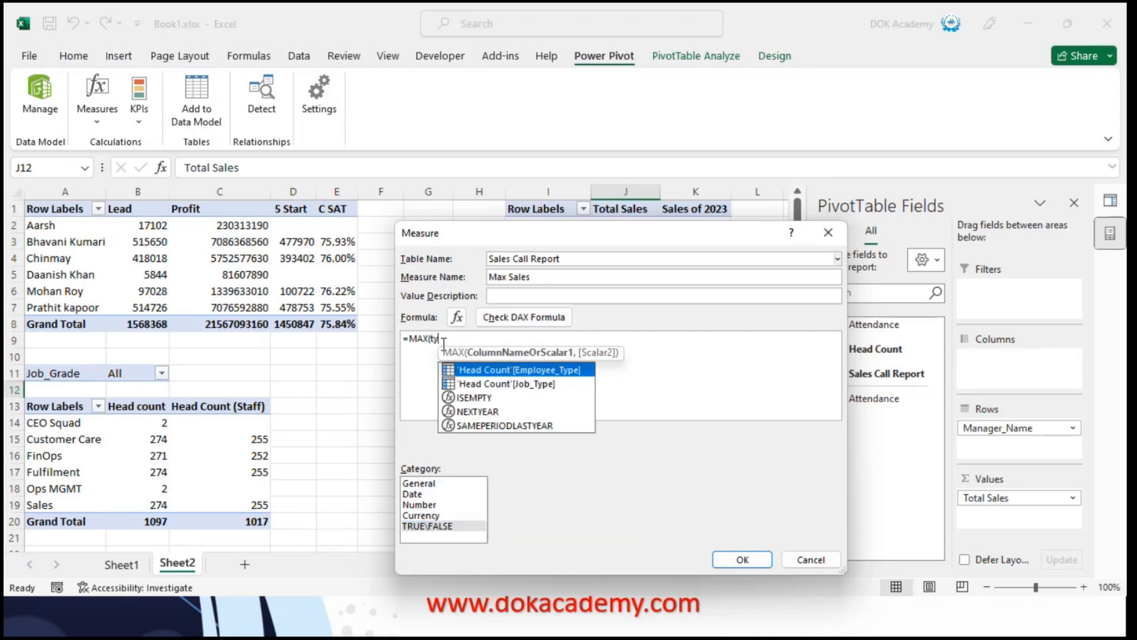
pyautogui.press('BackSpace')
pyautogui.press('BackSpace')
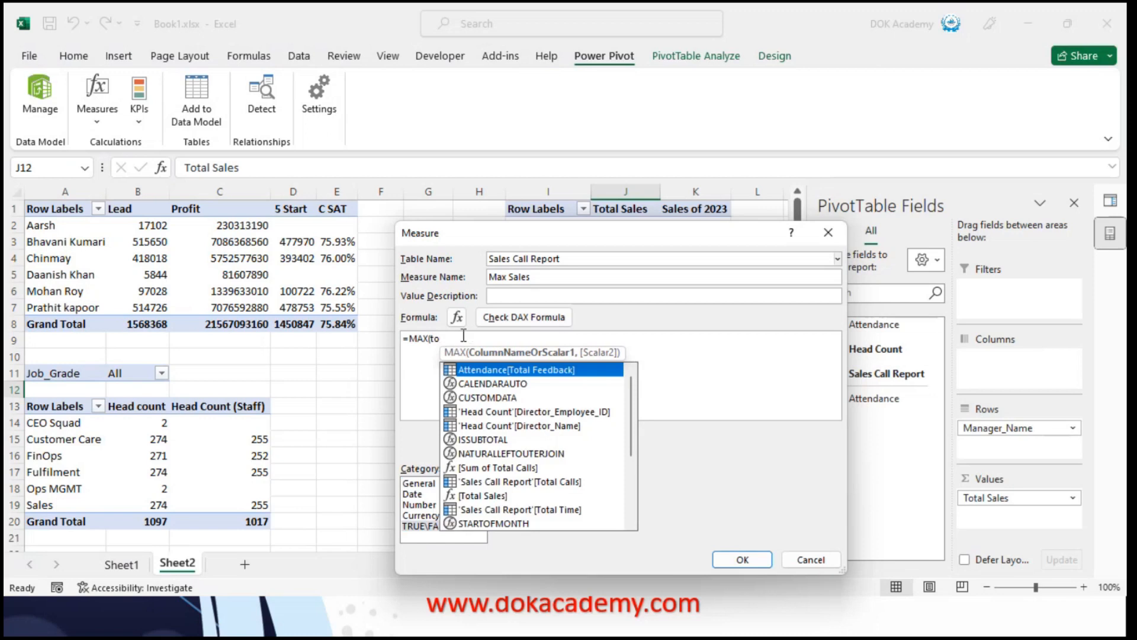
pyautogui.write('tal')
pyautogui.press('BackSpace')
pyautogui.press('BackSpace')
pyautogui.press('BackSpace')
pyautogui.press('BackSpace')
pyautogui.press('BackSpace')
# Try the [Sum of Profit] measure as the MAX function's argument, close the function and check the DAX formula
pyautogui.write('profi')
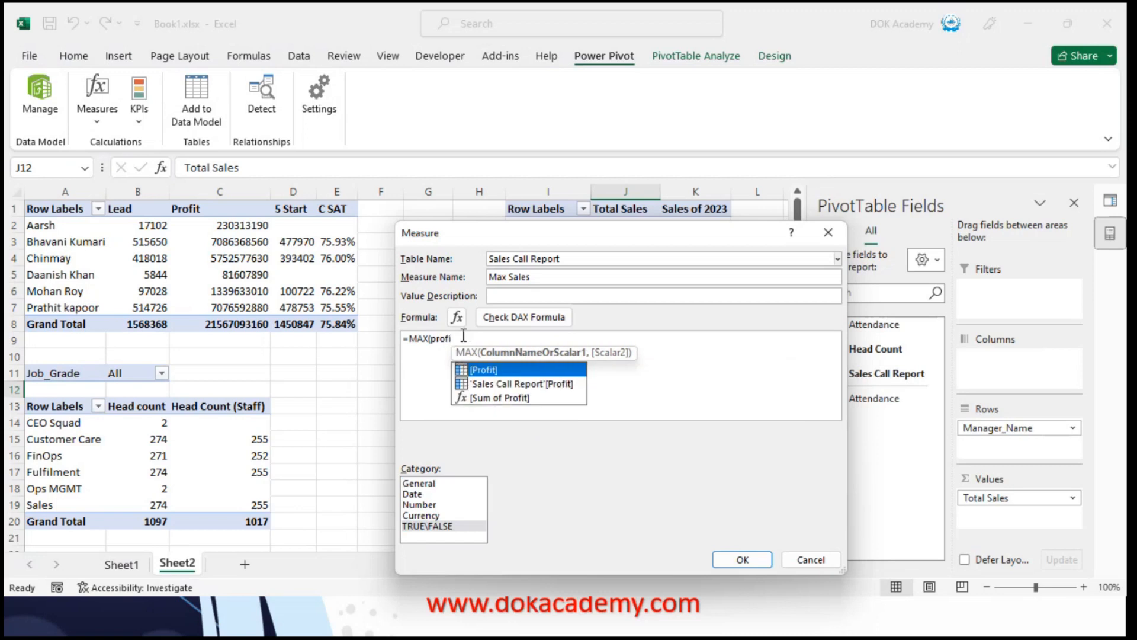
pyautogui.press('Down')
pyautogui.press('Down')
pyautogui.press('Tab')
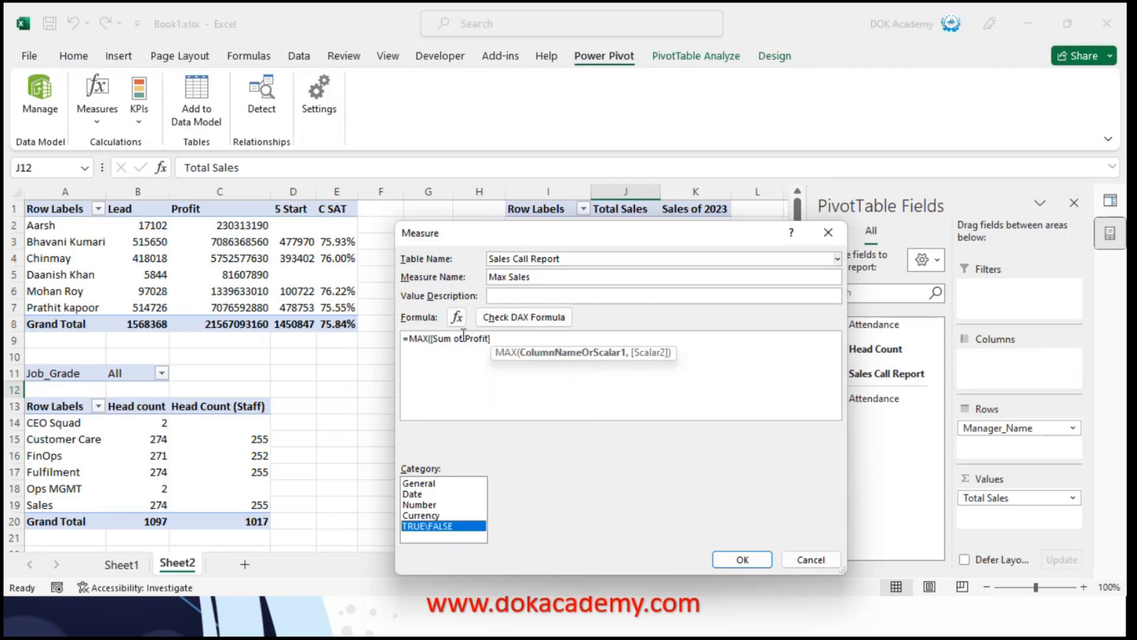
pyautogui.click(504, 341)
pyautogui.write(')')
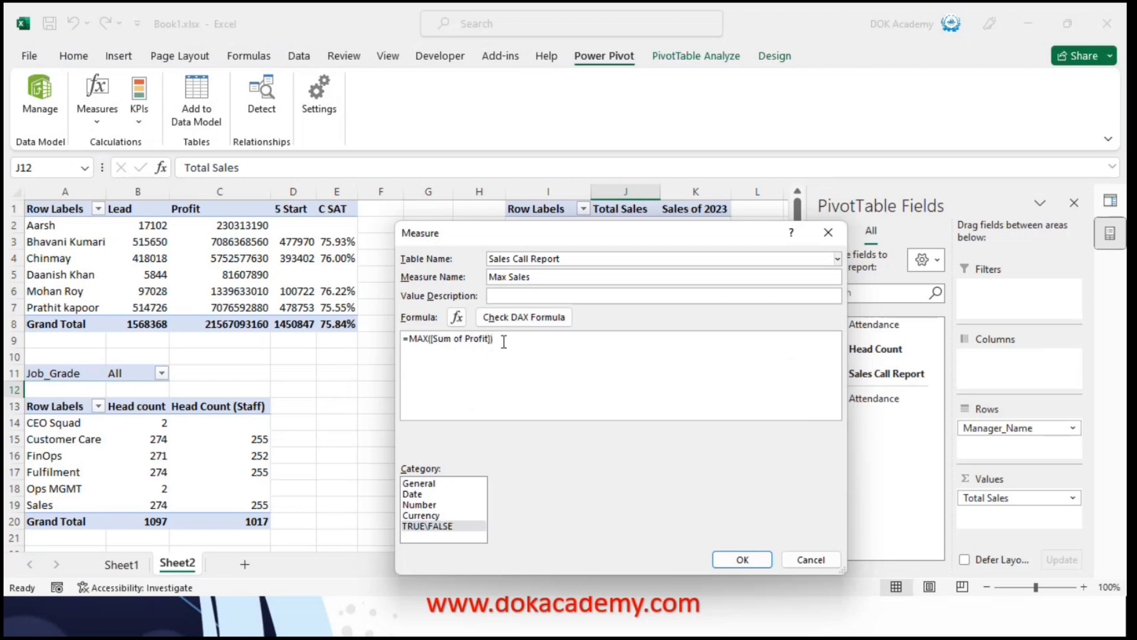
pyautogui.click(517, 317)
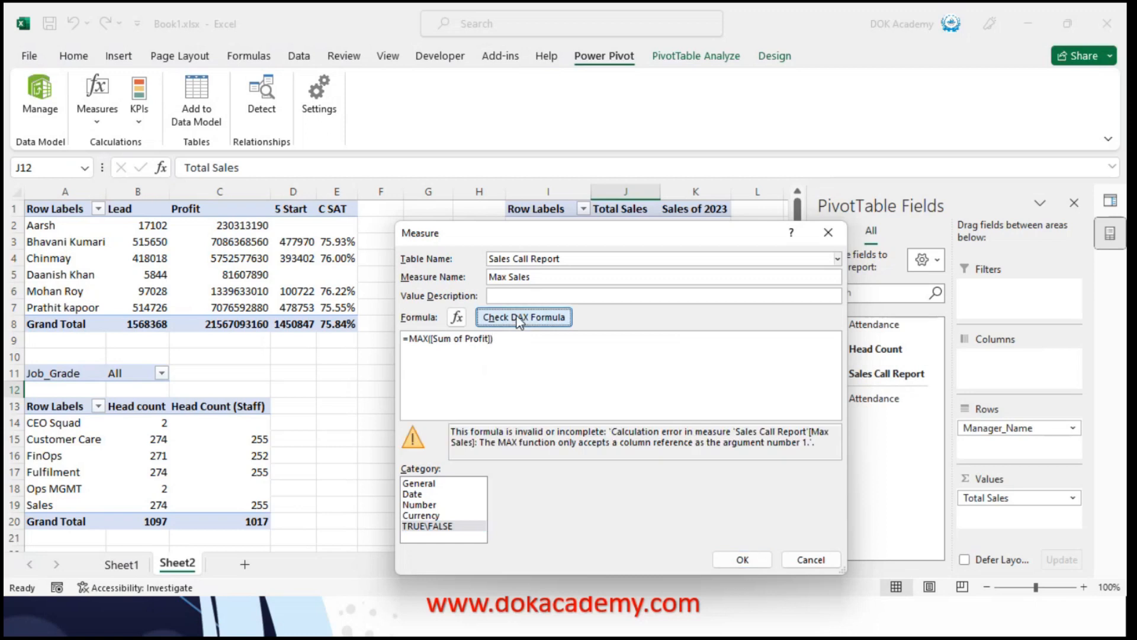
# Clear the [Sum of Profit] argument from the formula back to the MAX function's opening bracket
pyautogui.click(498, 338)
pyautogui.press('BackSpace')
pyautogui.press('BackSpace')
pyautogui.press('BackSpace')
pyautogui.press('BackSpace')
pyautogui.press('BackSpace')
pyautogui.press('BackSpace')
pyautogui.press('BackSpace')
pyautogui.press('BackSpace')
pyautogui.press('BackSpace')
pyautogui.press('BackSpace')
pyautogui.press('BackSpace')
pyautogui.press('BackSpace')
pyautogui.press('BackSpace')
pyautogui.press('BackSpace')
pyautogui.press('BackSpace')
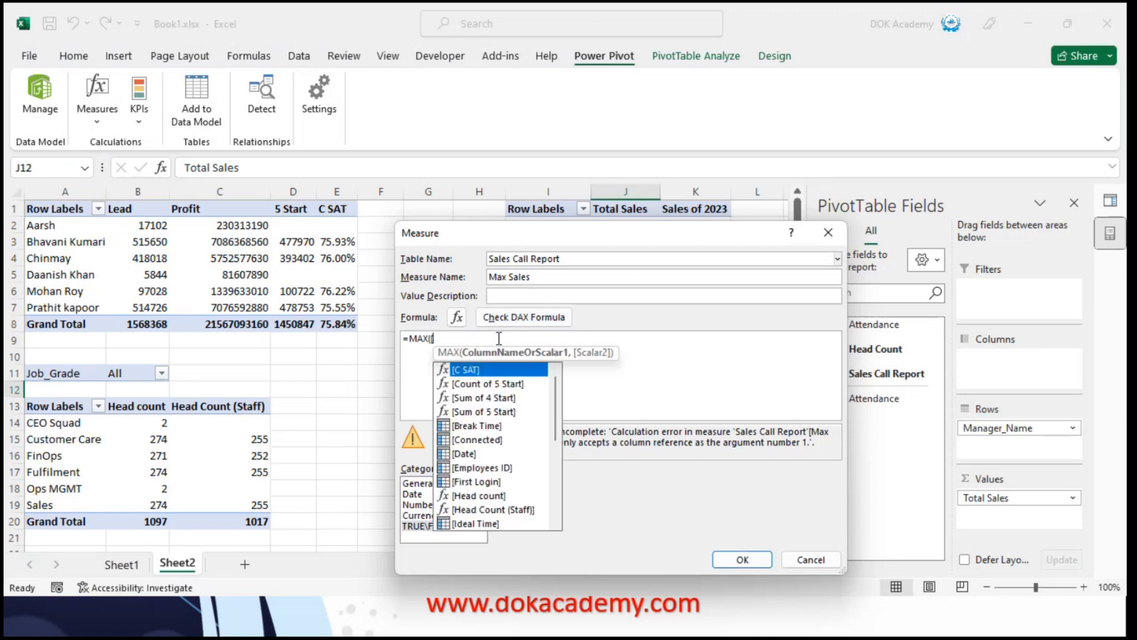
pyautogui.write('Max')
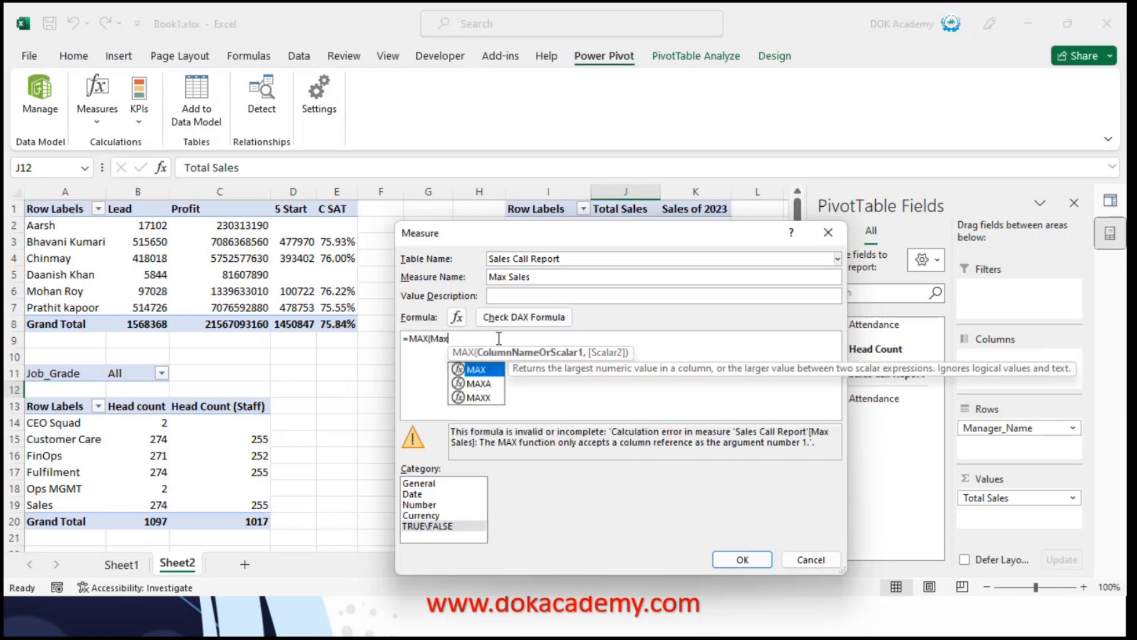
pyautogui.press('BackSpace')
pyautogui.press('BackSpace')
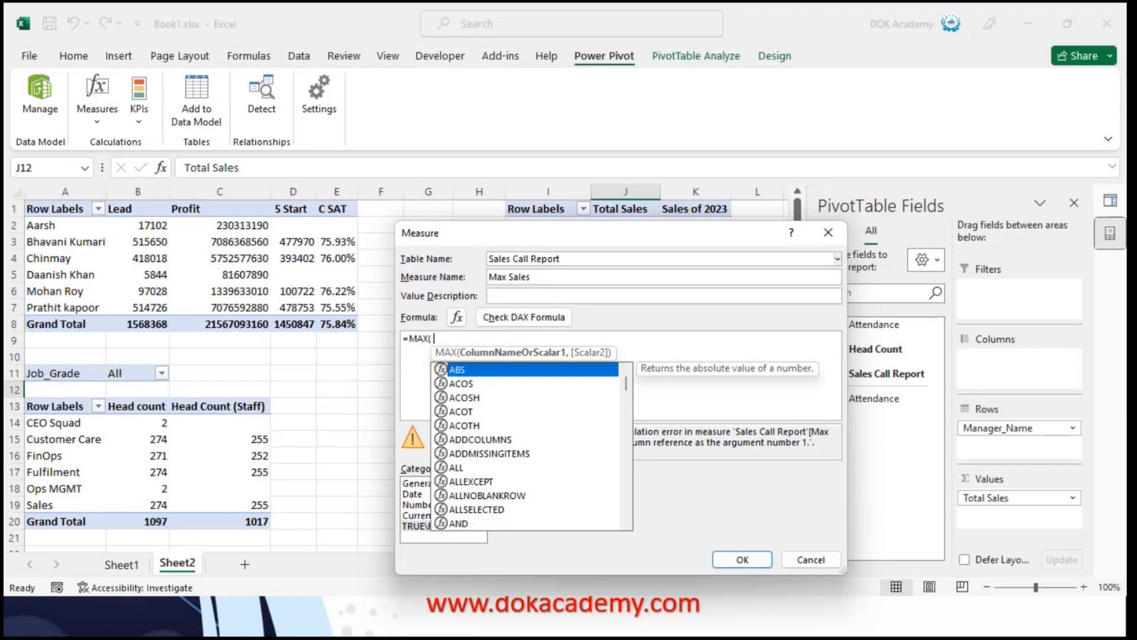
# Complete MAX with 'Sales Call Report'[Profit] as its argument, then check the DAX formula and save the measure
pyautogui.write('t')
pyautogui.press('BackSpace')
pyautogui.write('prof')
pyautogui.press('Down')
pyautogui.press('Tab')
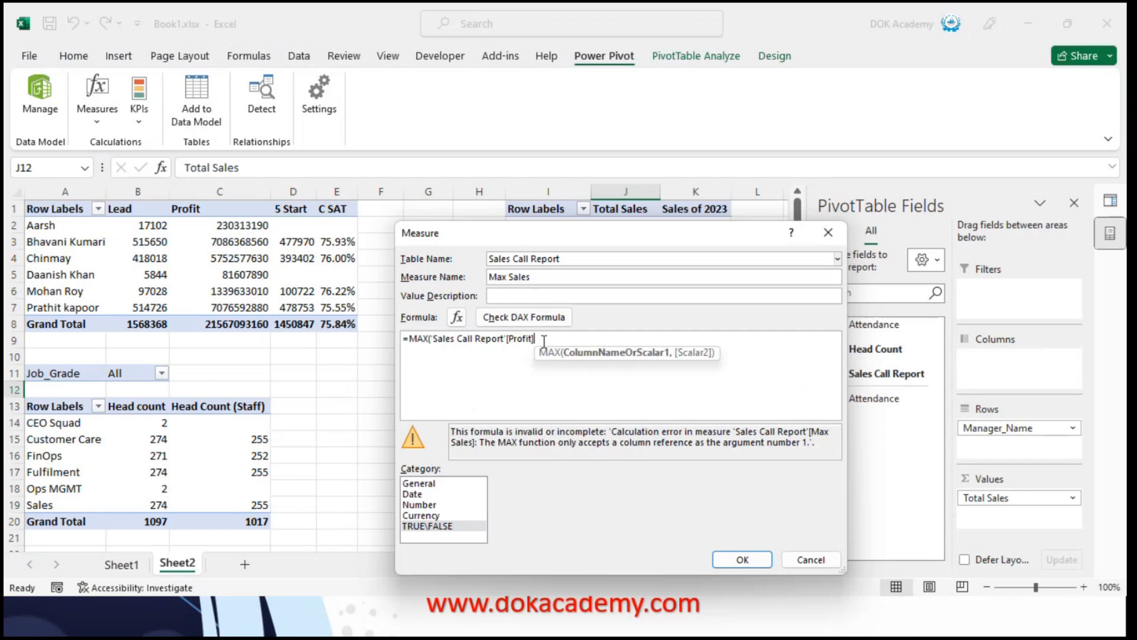
pyautogui.write(')')
pyautogui.click(520, 320)
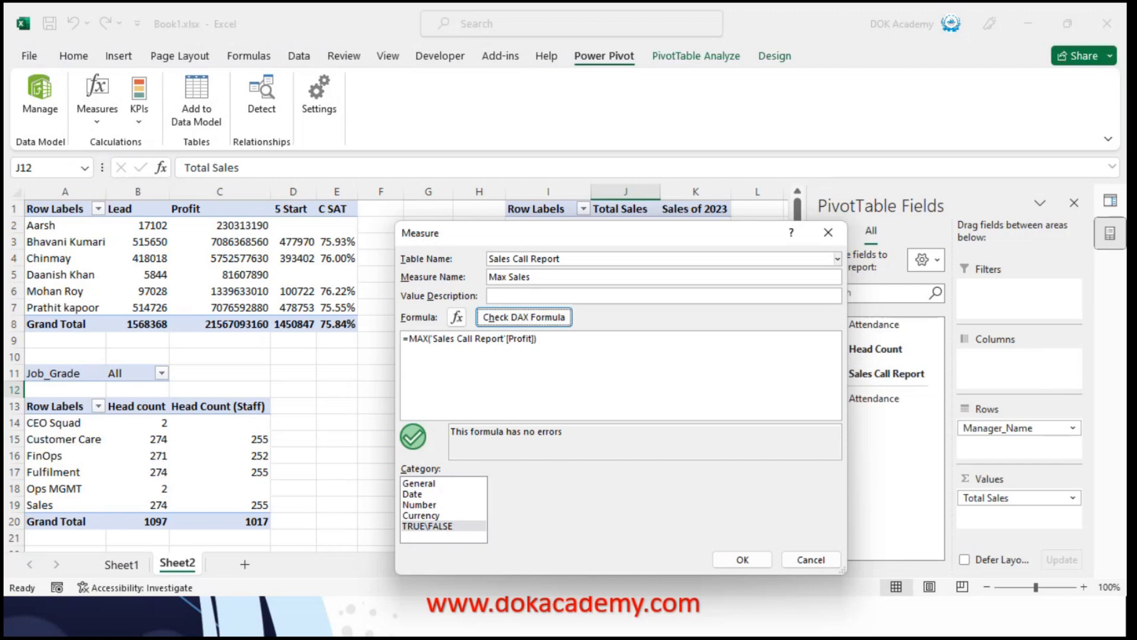
pyautogui.click(743, 560)
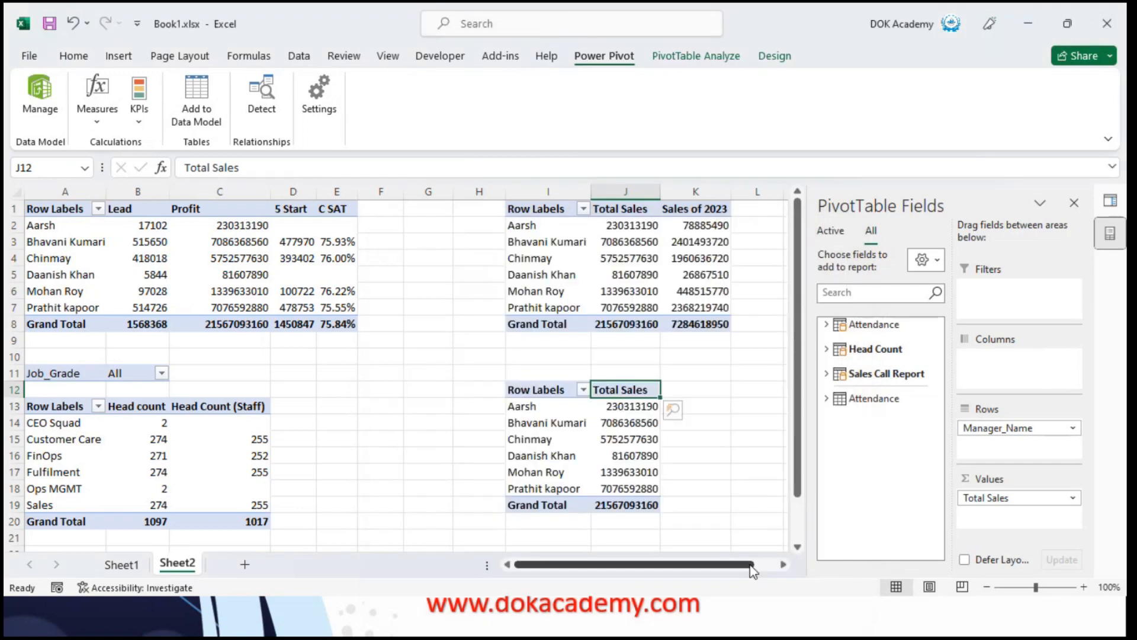
# Add the Max Sales measure from the Sales Call Report table to the copied PivotTable's values
pyautogui.click(835, 382)
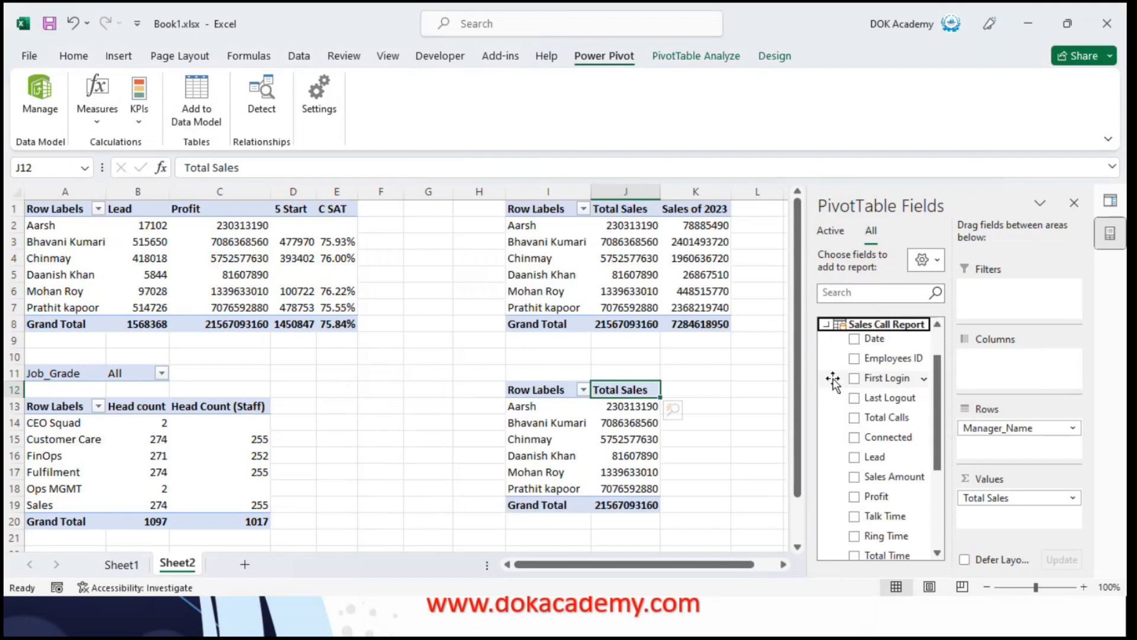
pyautogui.moveTo(936, 414); pyautogui.dragTo(942, 548)
pyautogui.click(889, 516)
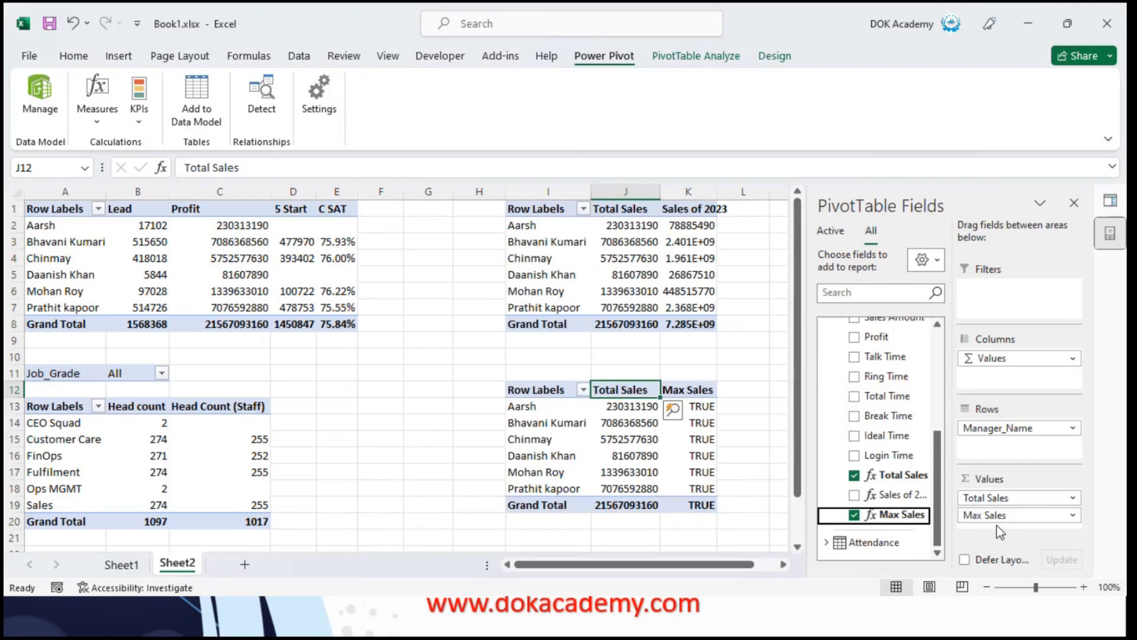
# Edit the Max Sales measure and change its format category to General
pyautogui.rightClick(901, 518)
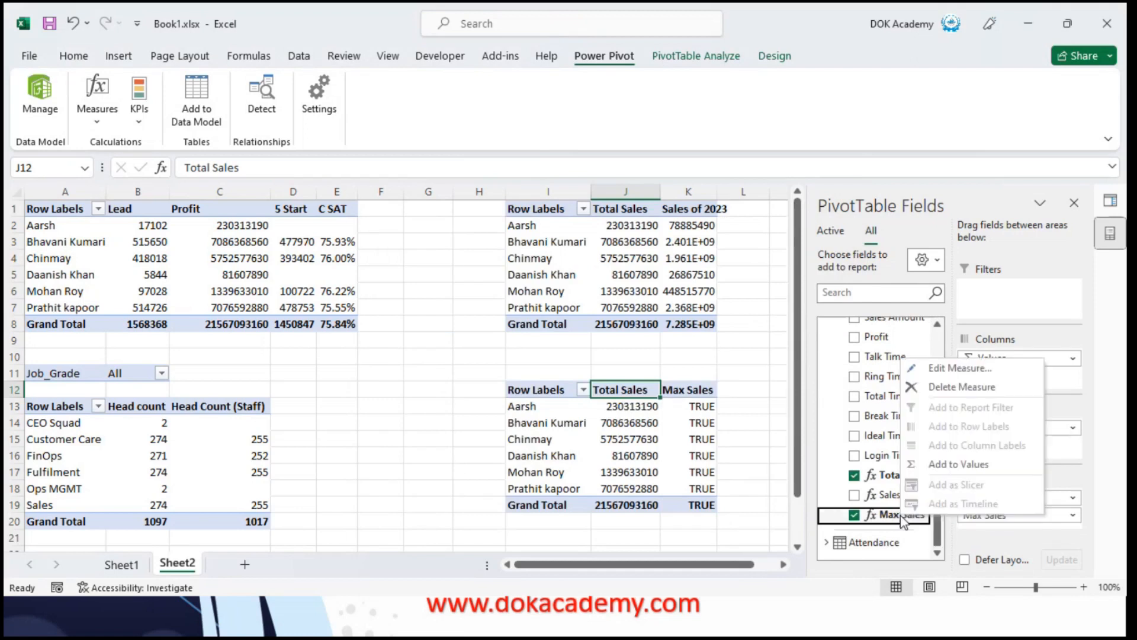
pyautogui.click(934, 368)
pyautogui.click(580, 348)
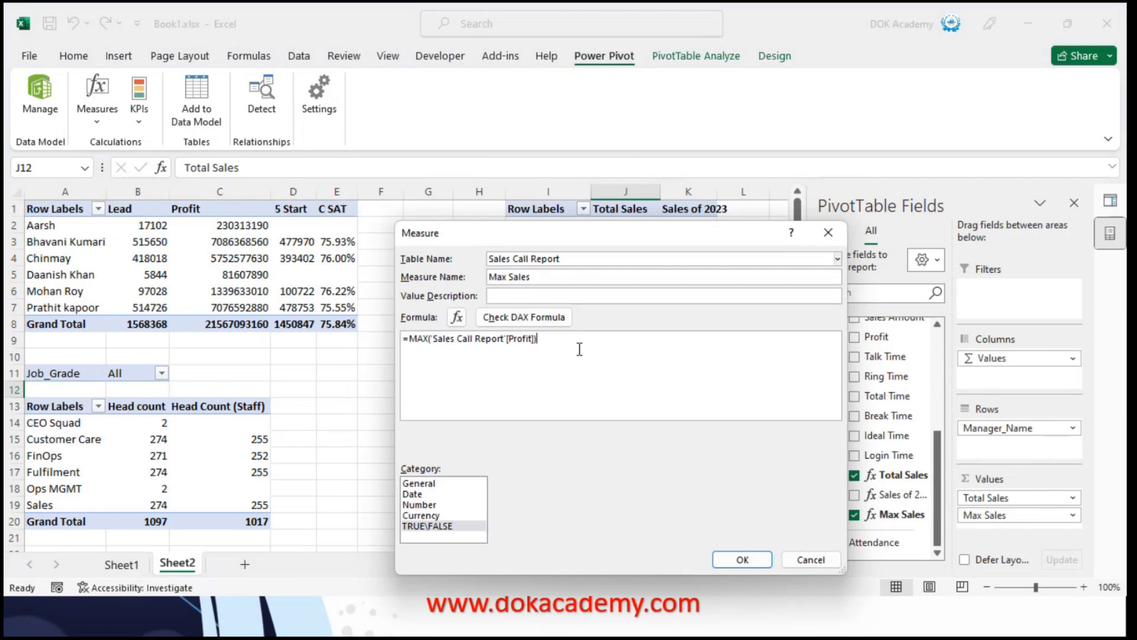
pyautogui.click(421, 484)
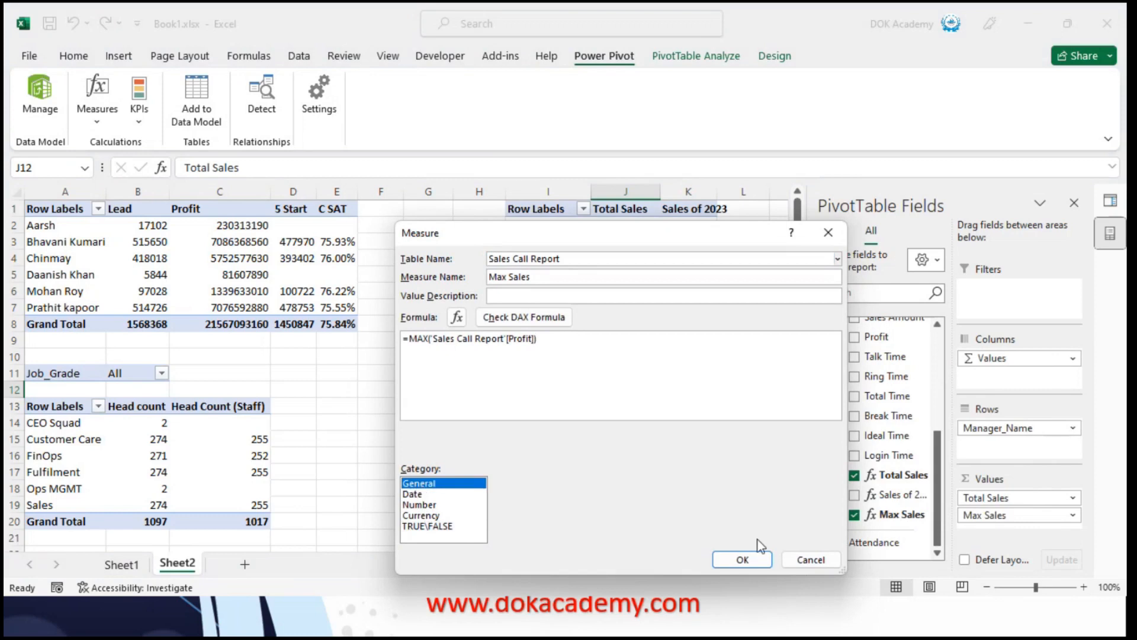
pyautogui.click(737, 558)
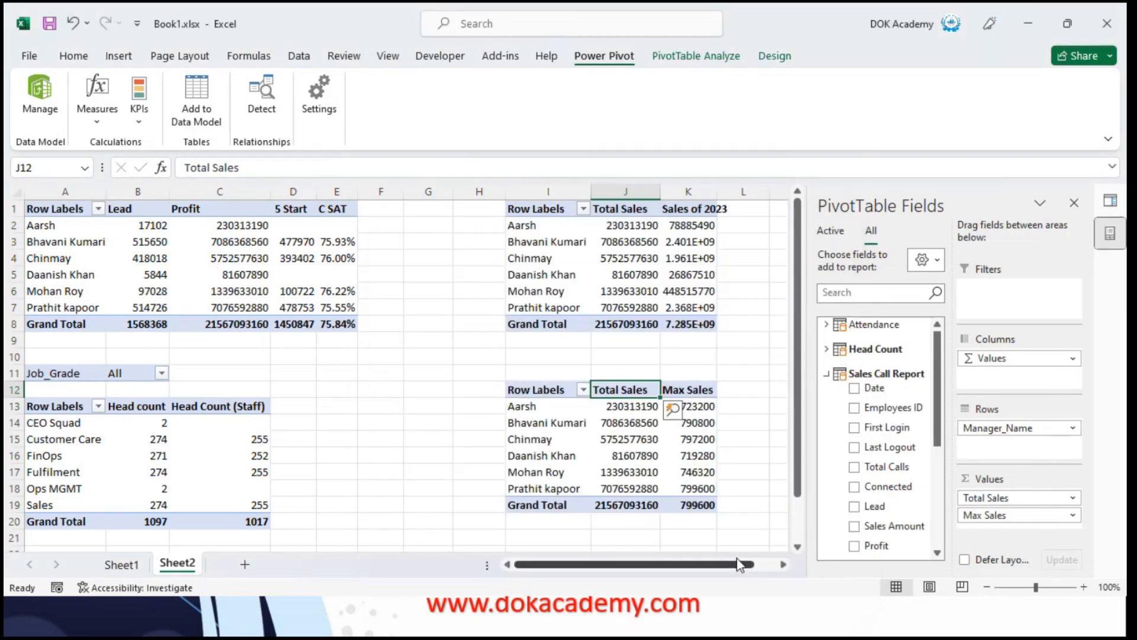
# Examine the Max Sales values per manager in the PivotTable and the ways those values can be shown
pyautogui.click(699, 469)
pyautogui.hotkey('ctrl', 'Up')
pyautogui.hotkey('ctrl', 'Up')
pyautogui.press('Right')
pyautogui.press('Right')
pyautogui.press('Down')
pyautogui.press('Down')
pyautogui.press('Down')
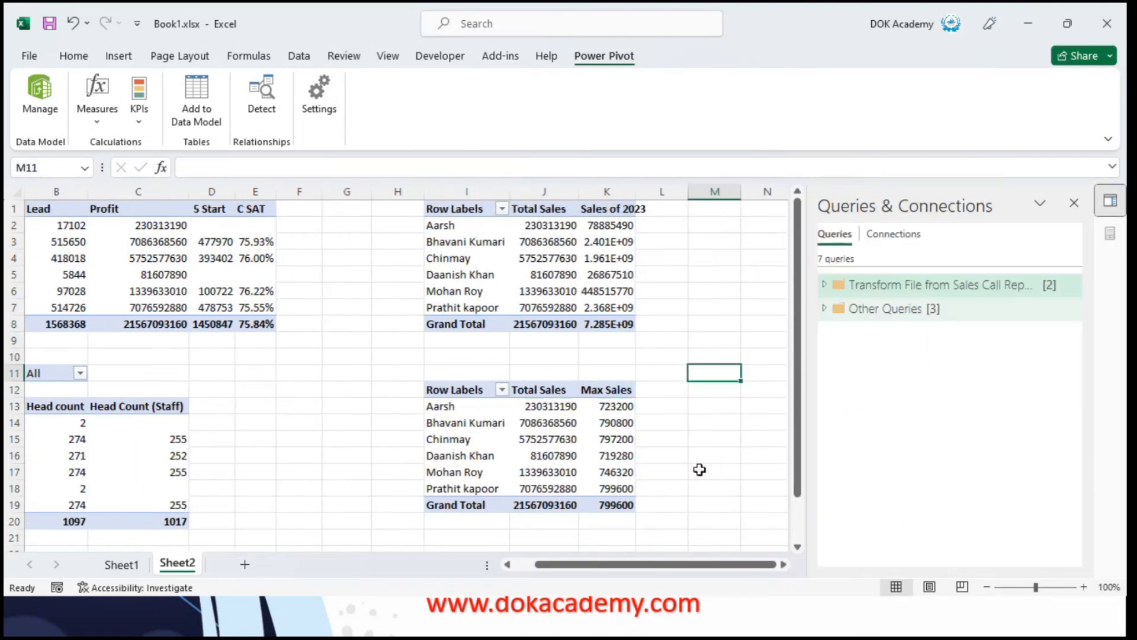
pyautogui.press('Left')
pyautogui.press('Left')
pyautogui.press('Down')
pyautogui.click(616, 407)
pyautogui.rightClick(620, 414)
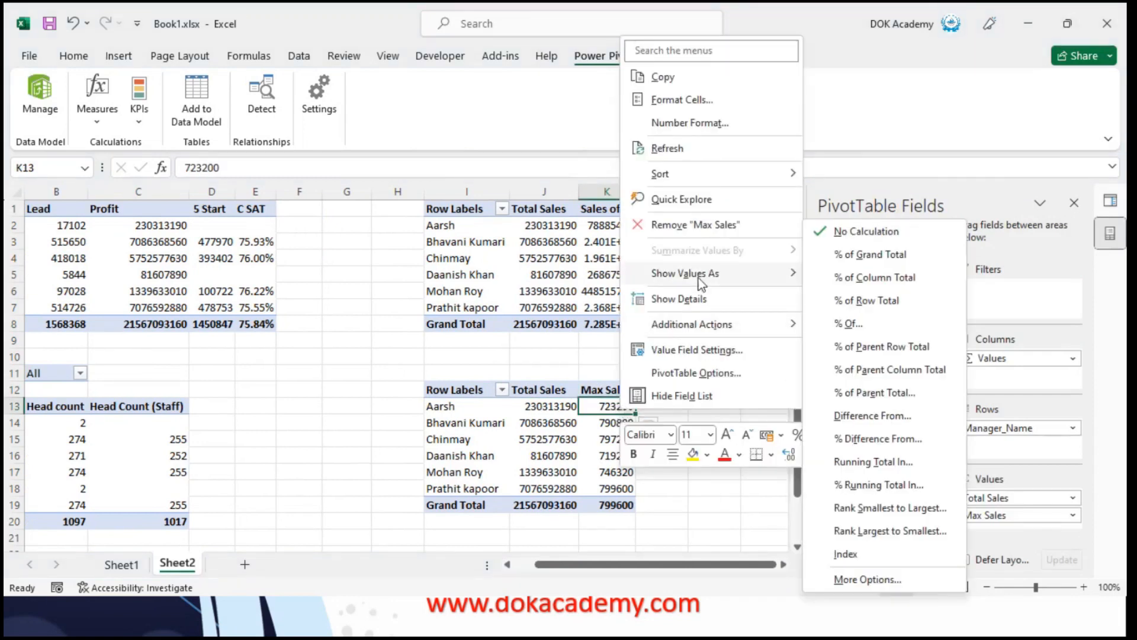
pyautogui.click(466, 436)
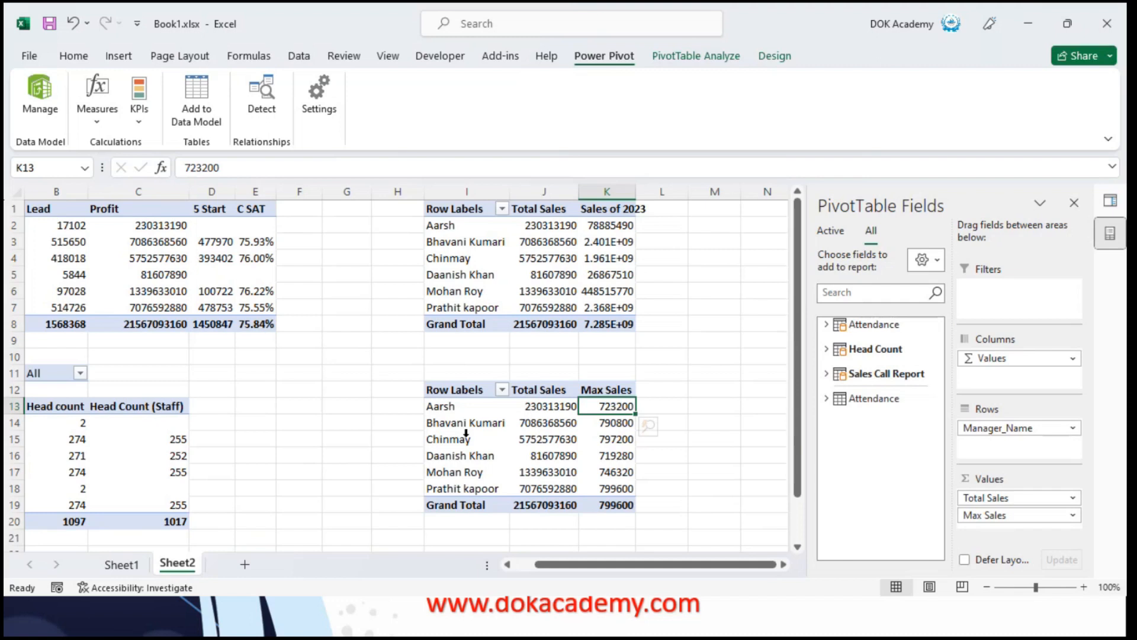
# Add a column headed SS to the Sheet1 table, directly after the 5 Start column
pyautogui.click(136, 562)
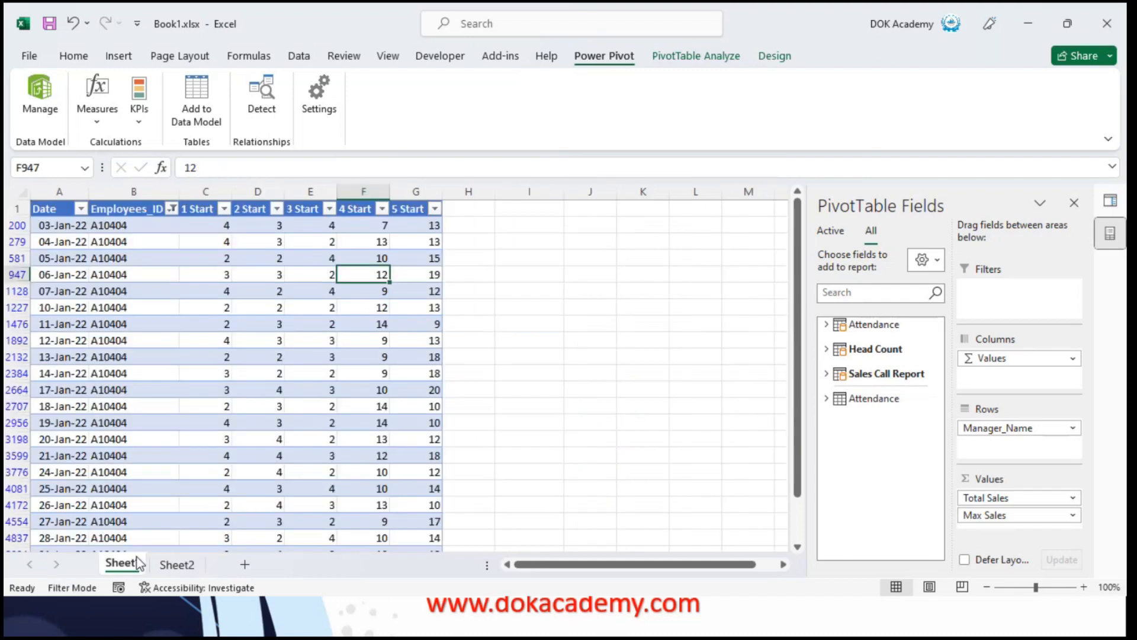
pyautogui.press('Left')
pyautogui.press('Left')
pyautogui.hotkey('ctrl', 'Up')
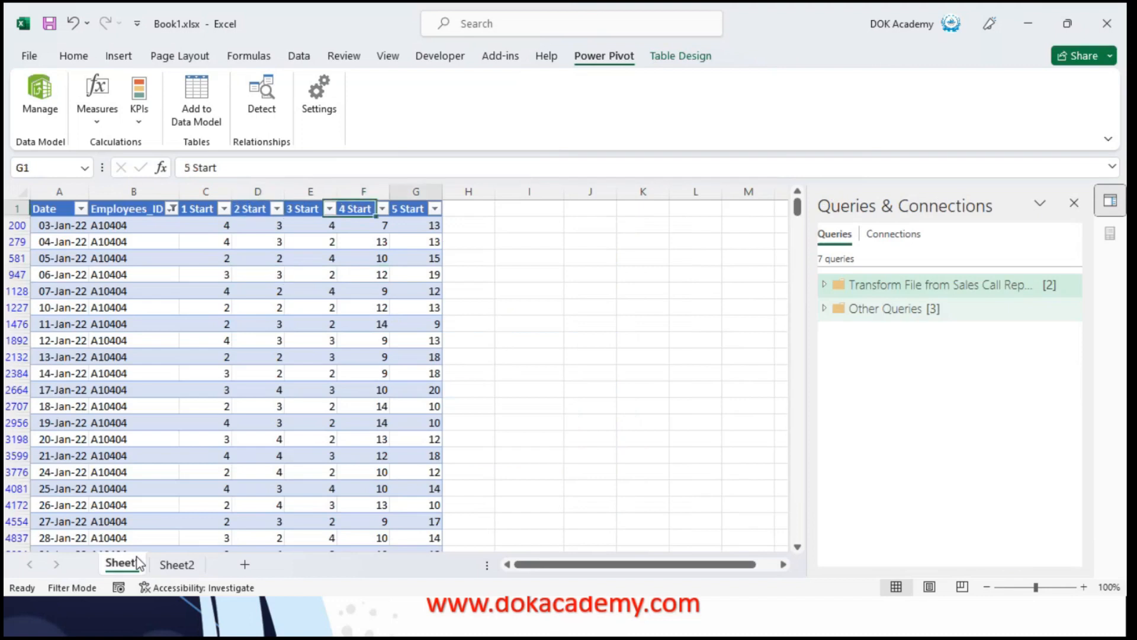
pyautogui.press('Right')
pyautogui.press('Right')
pyautogui.press('Right')
pyautogui.press('Right')
pyautogui.write('SS')
pyautogui.press('Return')
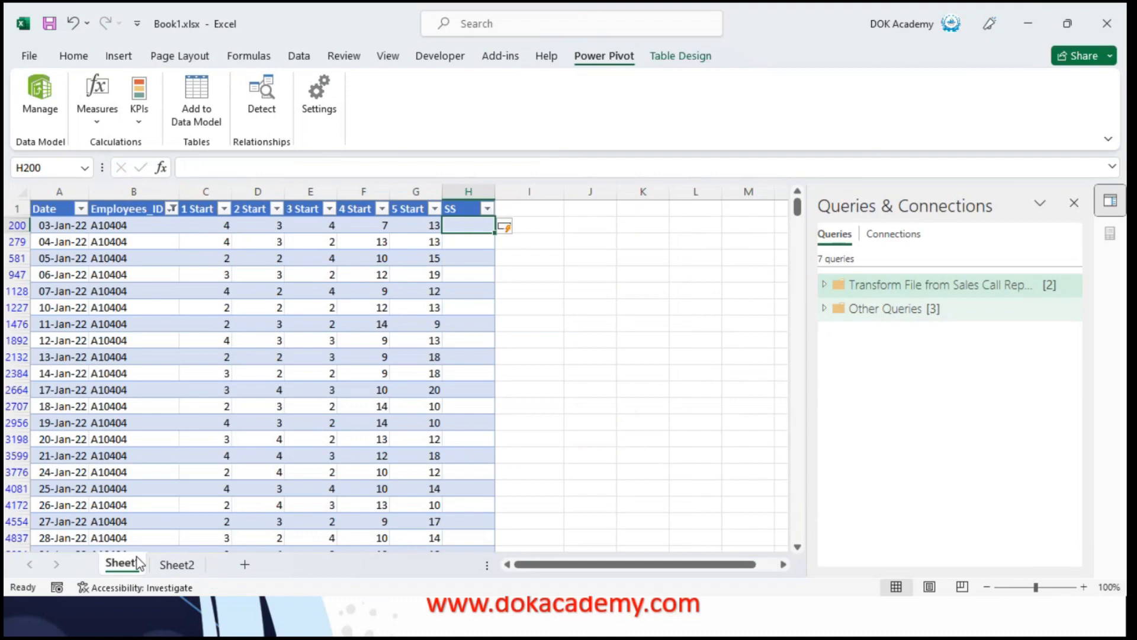
# Fill the table's SS column with a formula adding the 5 Start and 4 Start values of each row
pyautogui.write('=')
pyautogui.press('Left')
pyautogui.press('Left')
pyautogui.press('Right')
pyautogui.write('*')
pyautogui.press('BackSpace')
pyautogui.write('+')
pyautogui.press('Left')
pyautogui.press('Left')
pyautogui.press('Return')
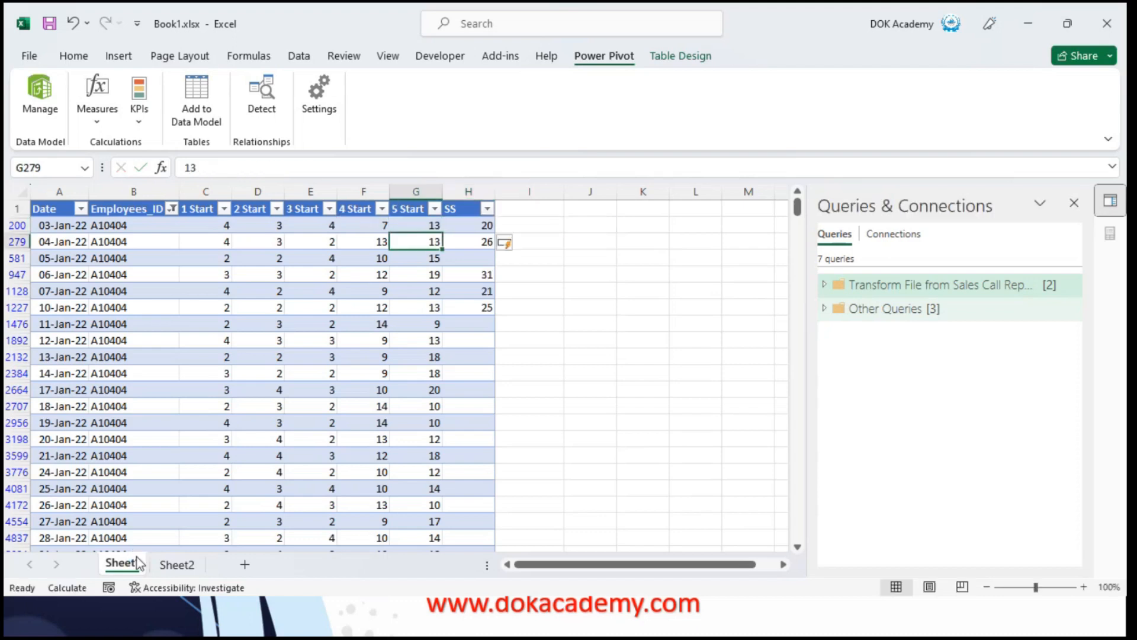
pyautogui.hotkey('ctrl', 'Down')
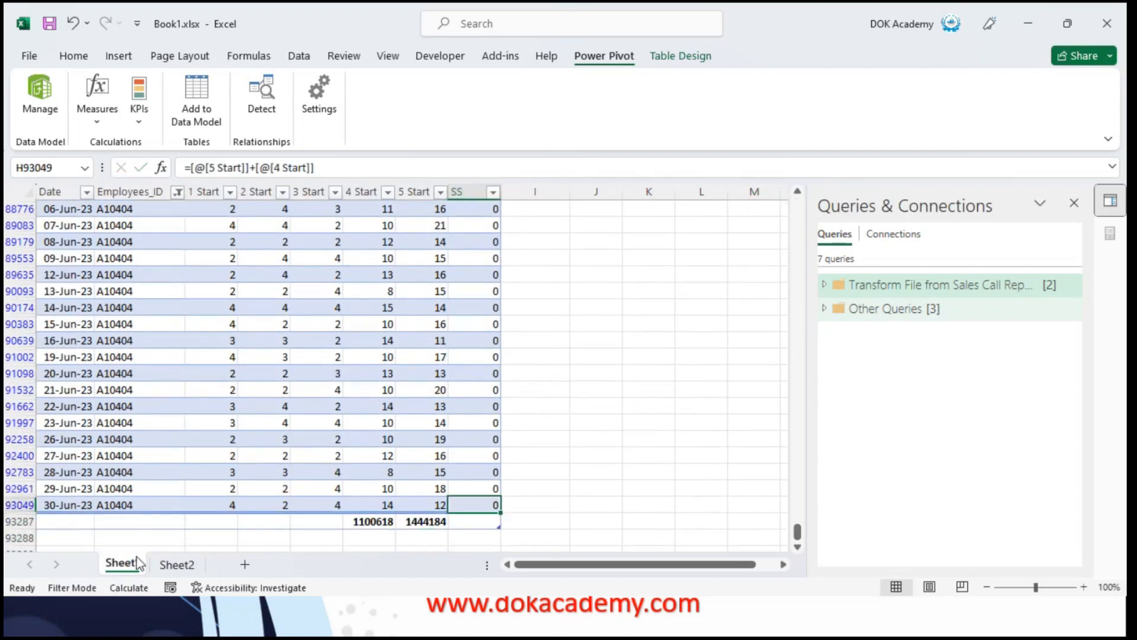
pyautogui.hotkey('ctrl', 'Up')
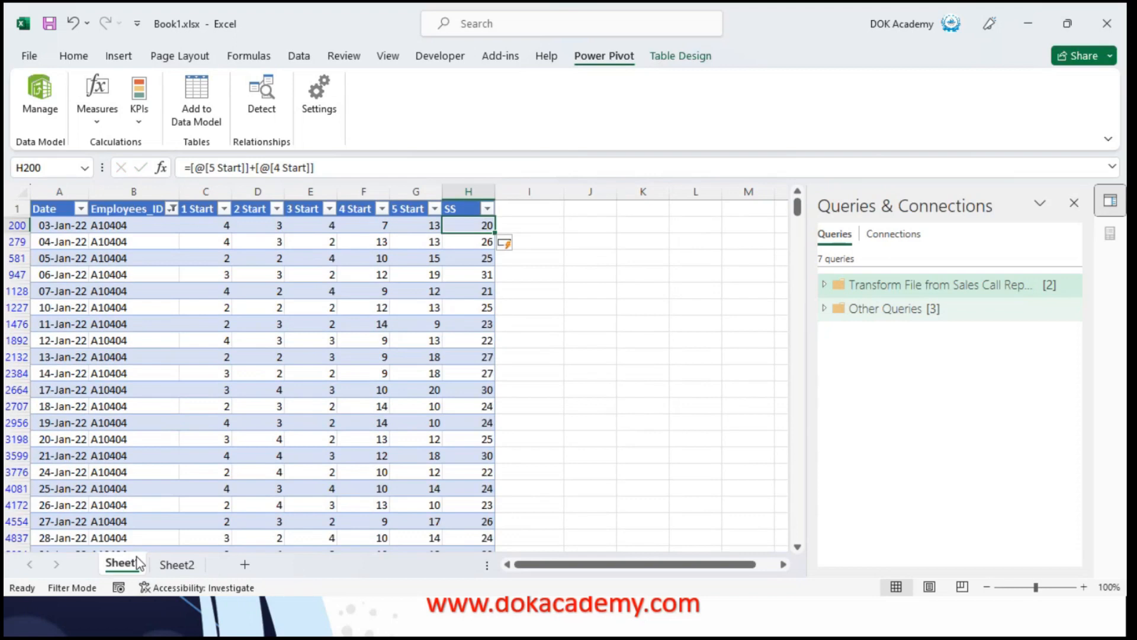
pyautogui.press('Down')
pyautogui.hotkey('ctrl', 'Down')
pyautogui.press('Down')
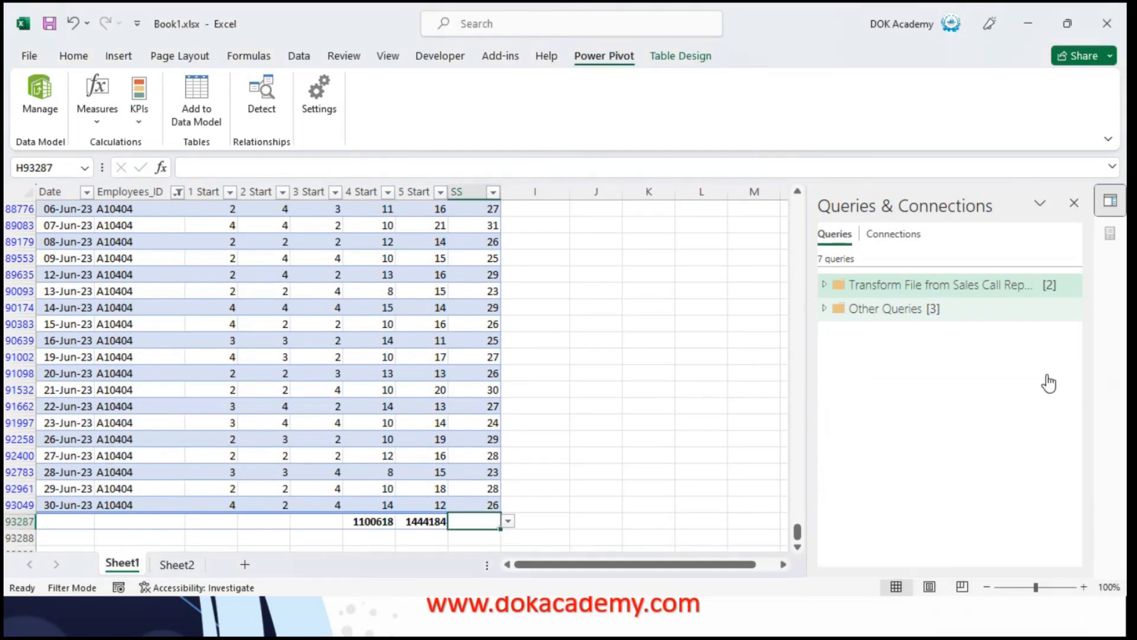
# Begin a new measure for the Attendance table from the Sheet2 PivotTable with Total Sales and name it Rating 4 + 5
pyautogui.click(178, 565)
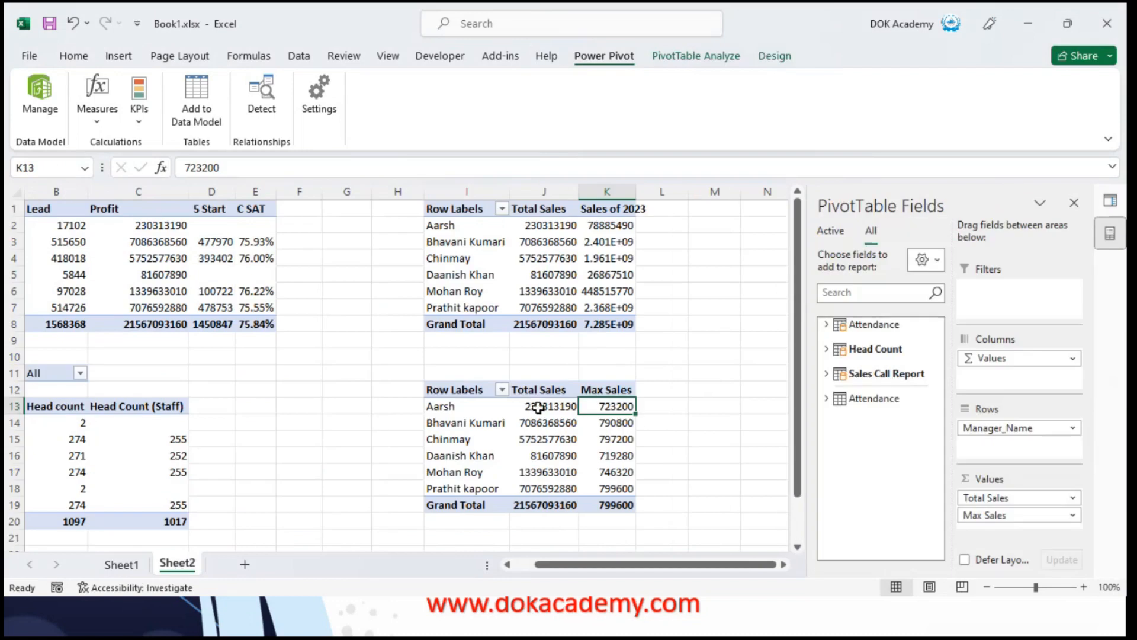
pyautogui.click(548, 212)
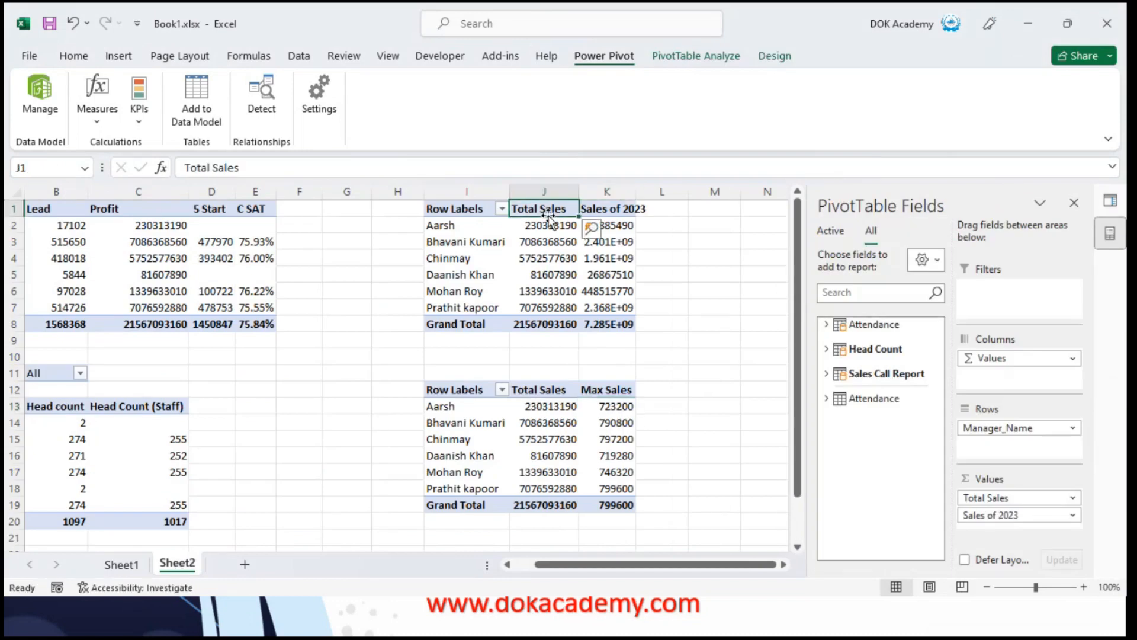
pyautogui.click(834, 326)
pyautogui.click(835, 325)
pyautogui.rightClick(841, 325)
pyautogui.click(883, 333)
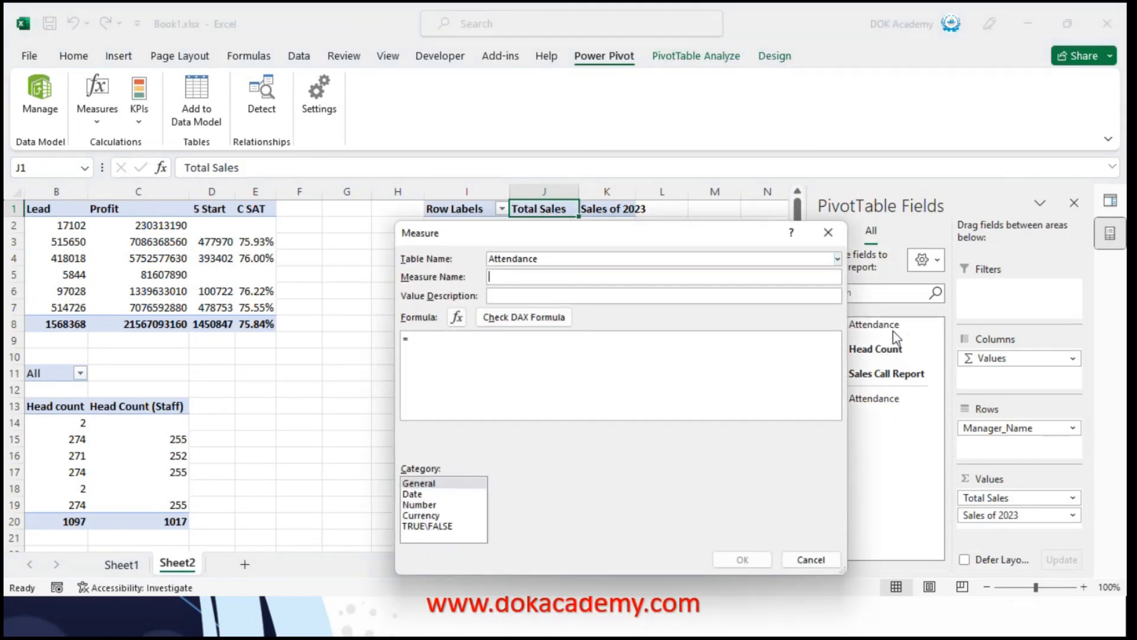
pyautogui.write('Rating ')
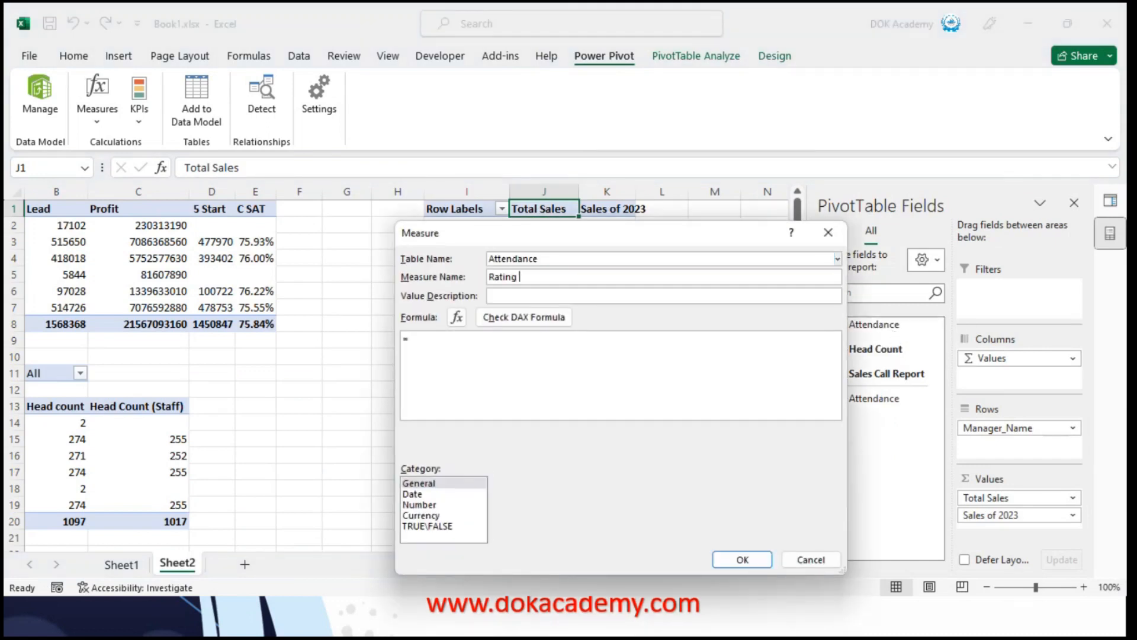
pyautogui.write('4 + 5')
# Begin the measure's formula with SUMX, using Attendance as its table argument
pyautogui.press('Tab')
pyautogui.press('Tab')
pyautogui.press('Tab')
pyautogui.press('Tab')
pyautogui.write('SUm')
pyautogui.press('Down')
pyautogui.press('Down')
pyautogui.press('Down')
pyautogui.press('Down')
pyautogui.press('Down')
pyautogui.press('Down')
pyautogui.press('Down')
pyautogui.press('Down')
pyautogui.press('Tab')
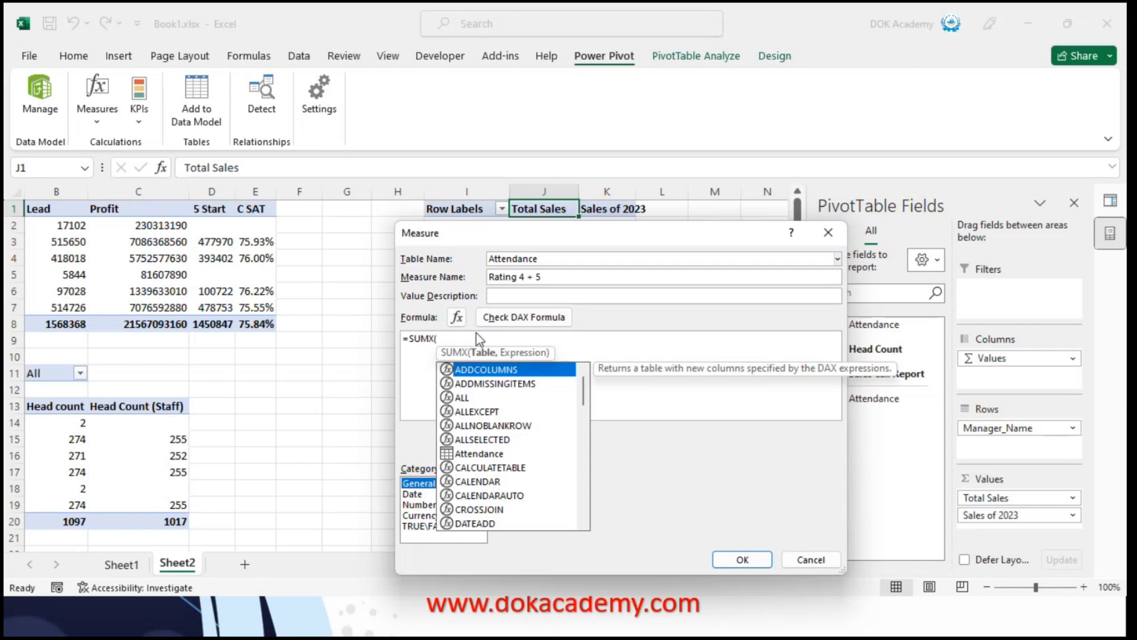
pyautogui.write('att')
pyautogui.press('Tab')
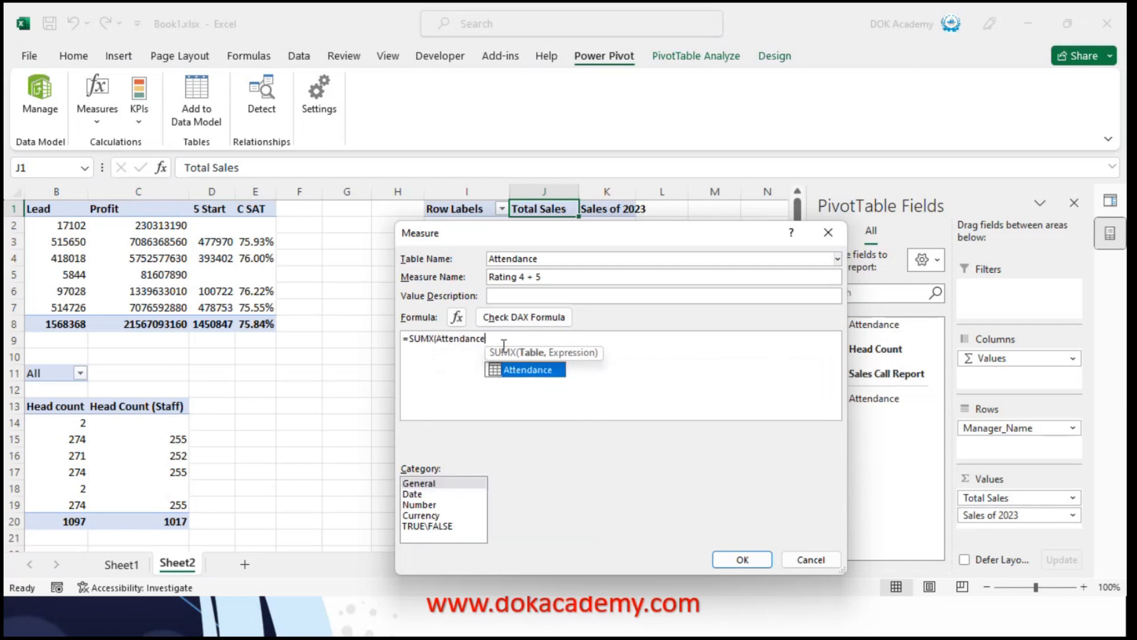
pyautogui.write(',')
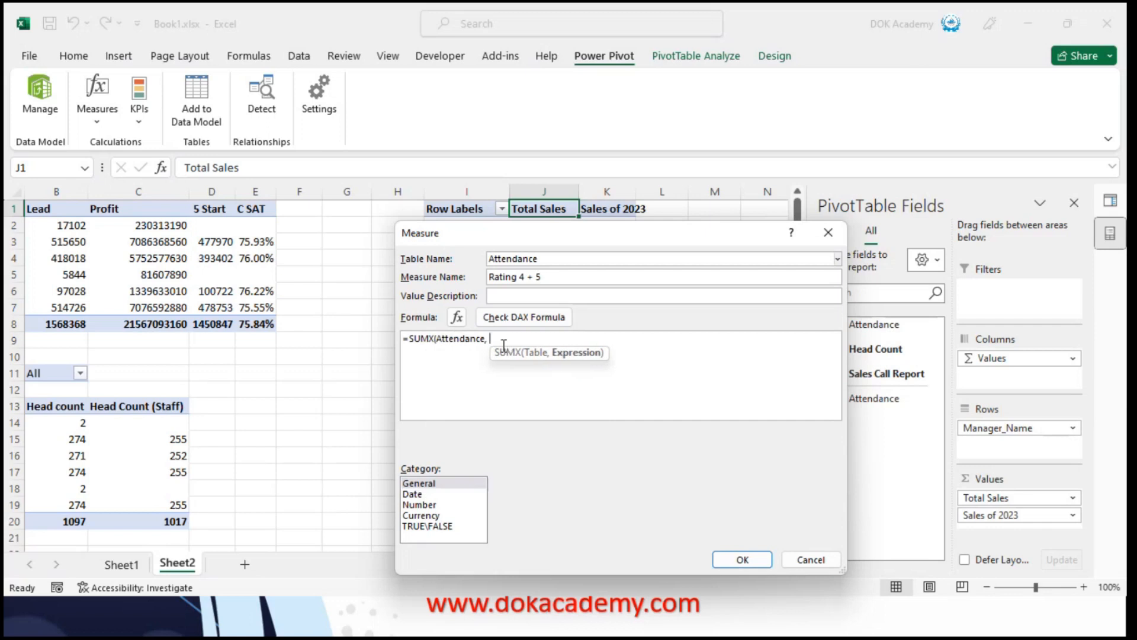
pyautogui.write(' Rati')
# Complete the SUMX formula with the expression Attendance[4 Start] + Attendance[5 Start] and save the measure
pyautogui.press('BackSpace')
pyautogui.press('BackSpace')
pyautogui.press('BackSpace')
pyautogui.press('BackSpace')
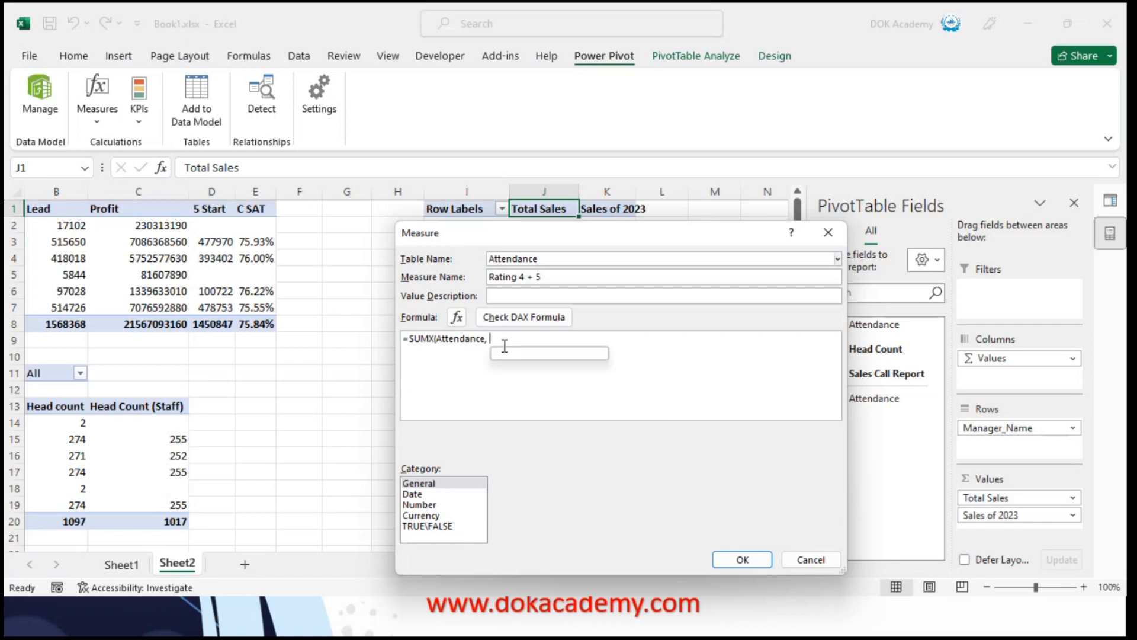
pyautogui.write('start')
pyautogui.press('Up')
pyautogui.press('Up')
pyautogui.press('Up')
pyautogui.press('Up')
pyautogui.press('Up')
pyautogui.press('Tab')
pyautogui.write('+ Start')
pyautogui.press('Up')
pyautogui.press('Up')
pyautogui.press('Up')
pyautogui.press('Up')
pyautogui.press('Tab')
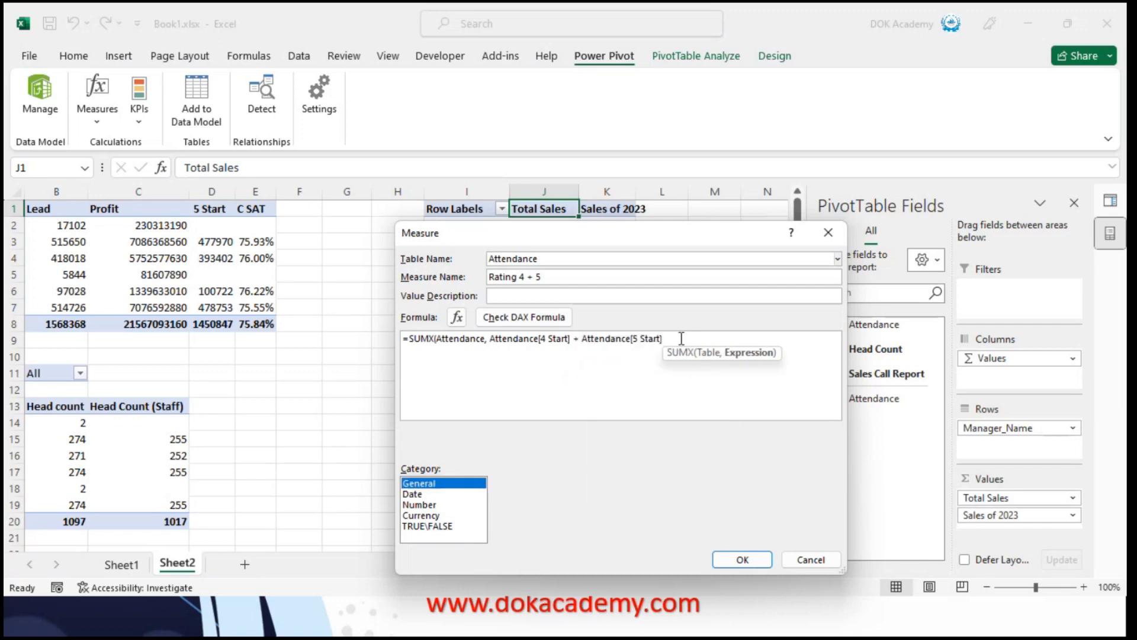
pyautogui.write(')')
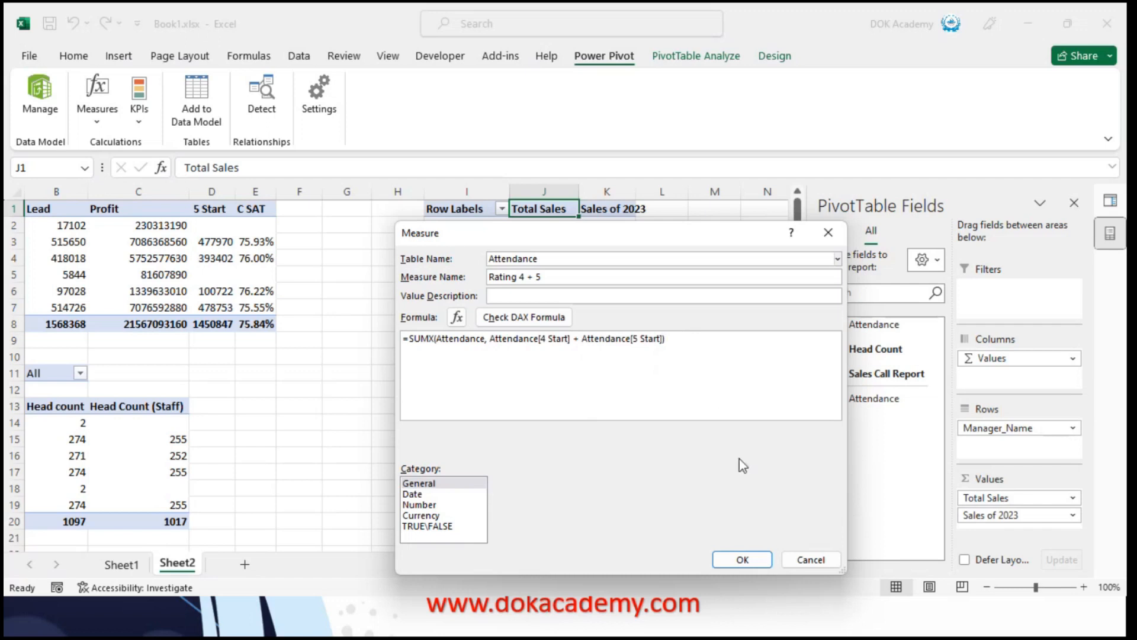
pyautogui.click(746, 562)
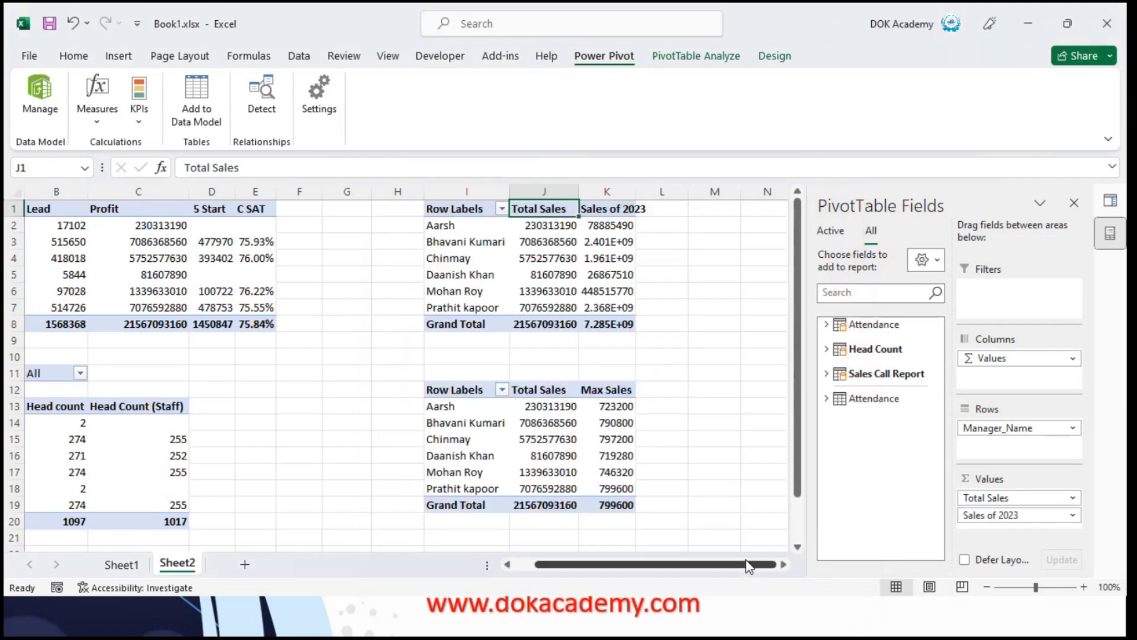
# Add the Attendance table's Rating 4 + 5 measure to the values of the PivotTable with Sales of 2023
pyautogui.click(827, 324)
pyautogui.scroll(-2, 894, 474)
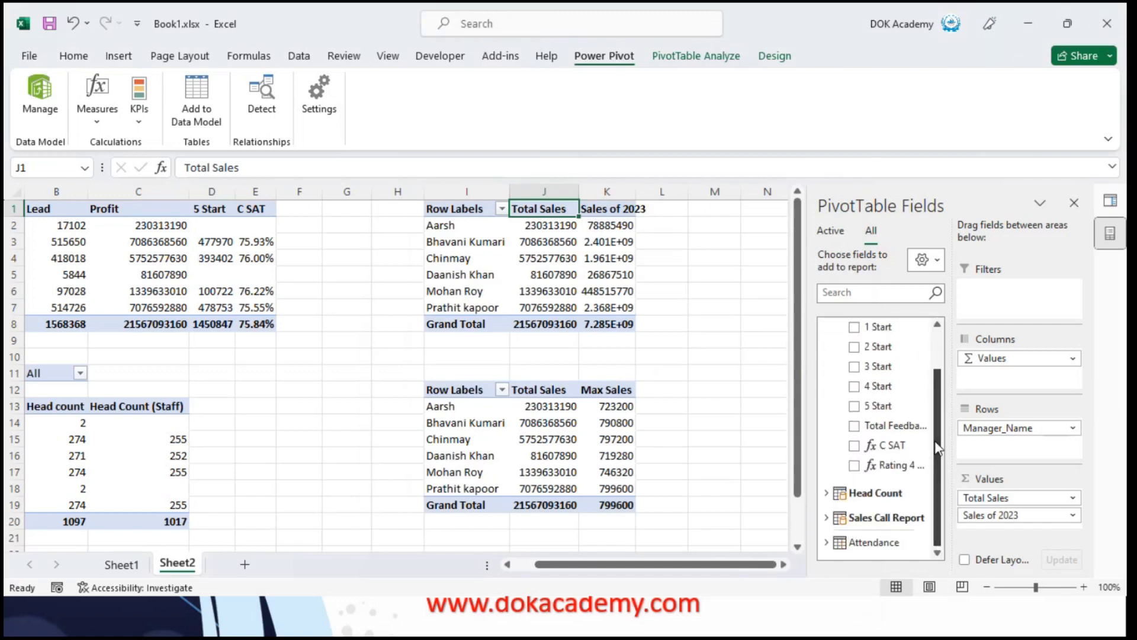
pyautogui.moveTo(893, 468); pyautogui.dragTo(1041, 527)
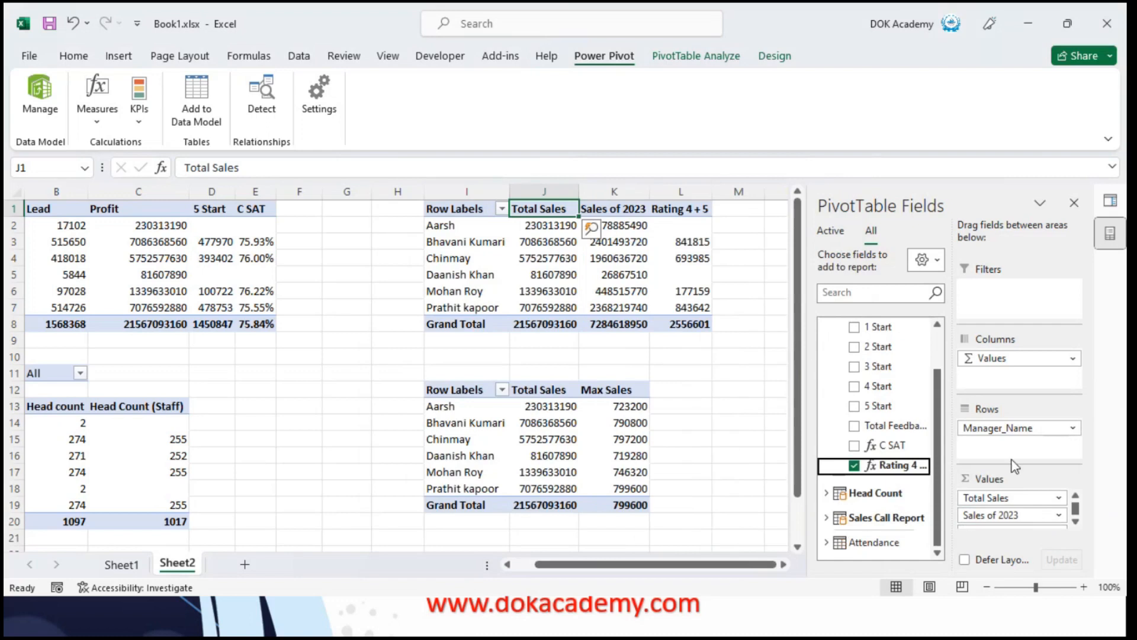
pyautogui.click(701, 323)
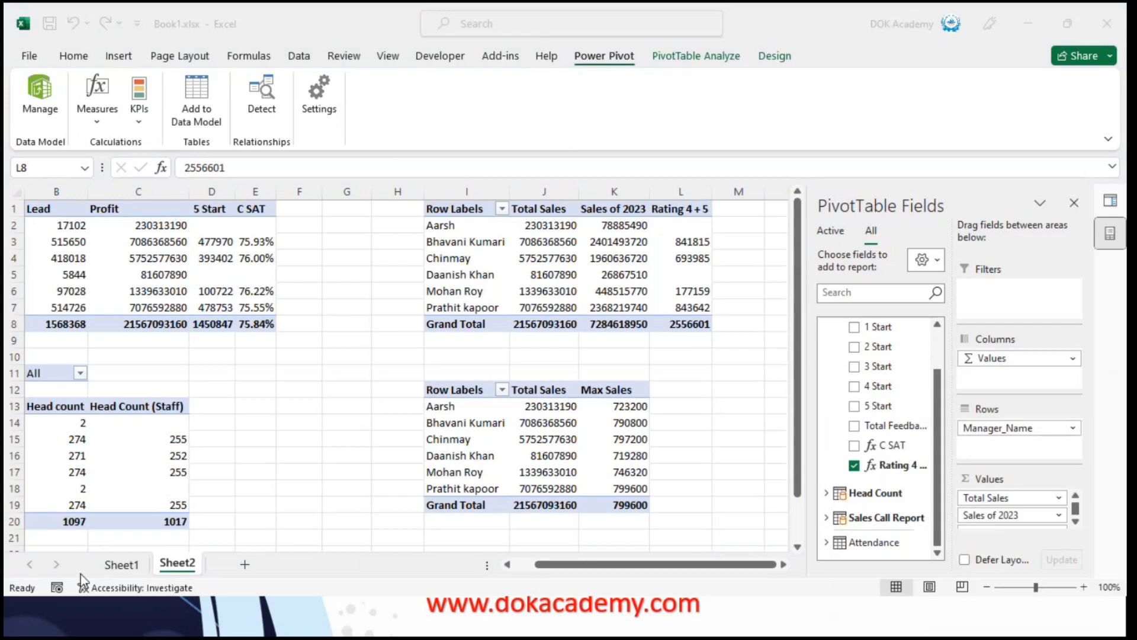
# Total the SS column on Sheet1 with SUM over H200:H93049 and compare it with the Rating 4 + 5 grand total on Sheet2
pyautogui.click(122, 565)
pyautogui.press('Up')
pyautogui.press('Down')
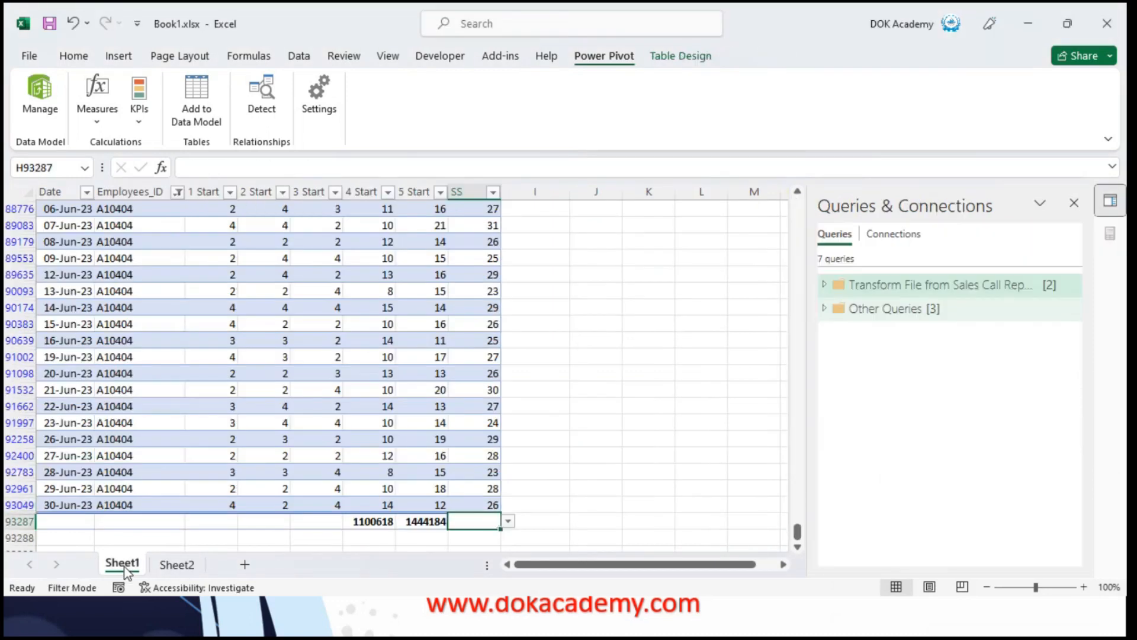
pyautogui.write('=su,')
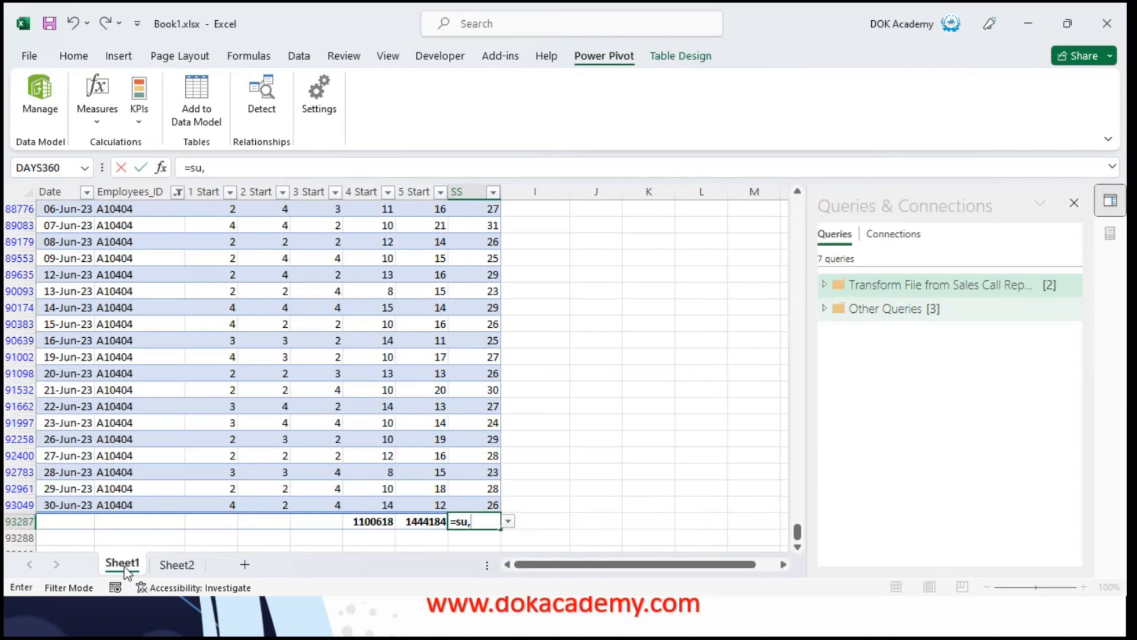
pyautogui.press('BackSpace')
pyautogui.write('m')
pyautogui.press('Tab')
pyautogui.press('Up')
pyautogui.hotkey('ctrl', 'shift', 'Up')
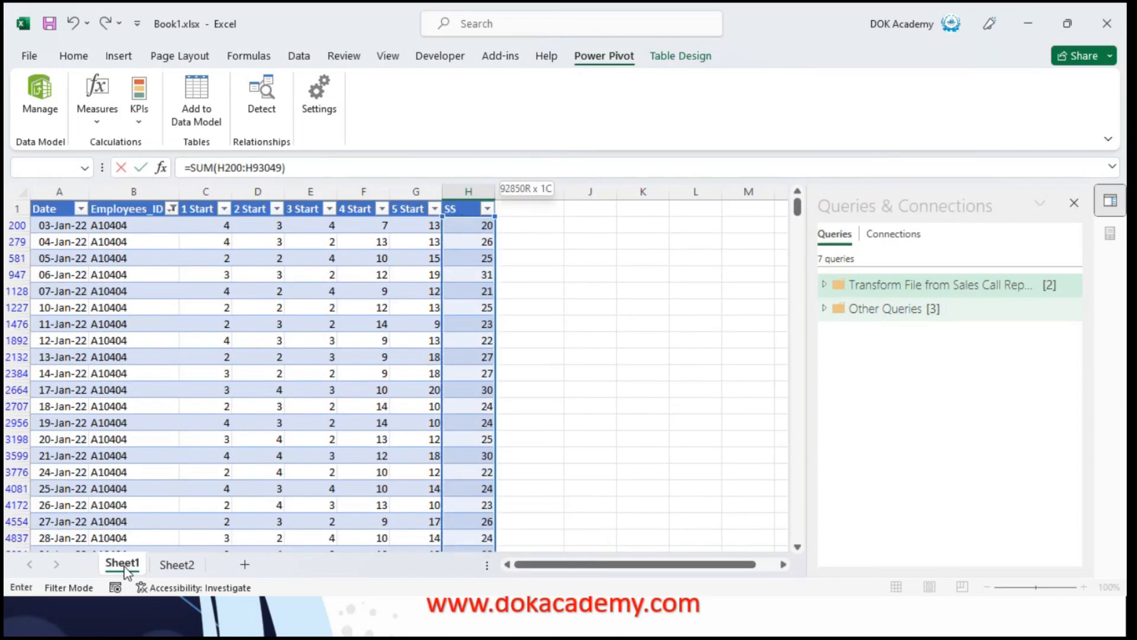
pyautogui.press('Return')
pyautogui.press('Return')
pyautogui.press('Up')
pyautogui.press('Up')
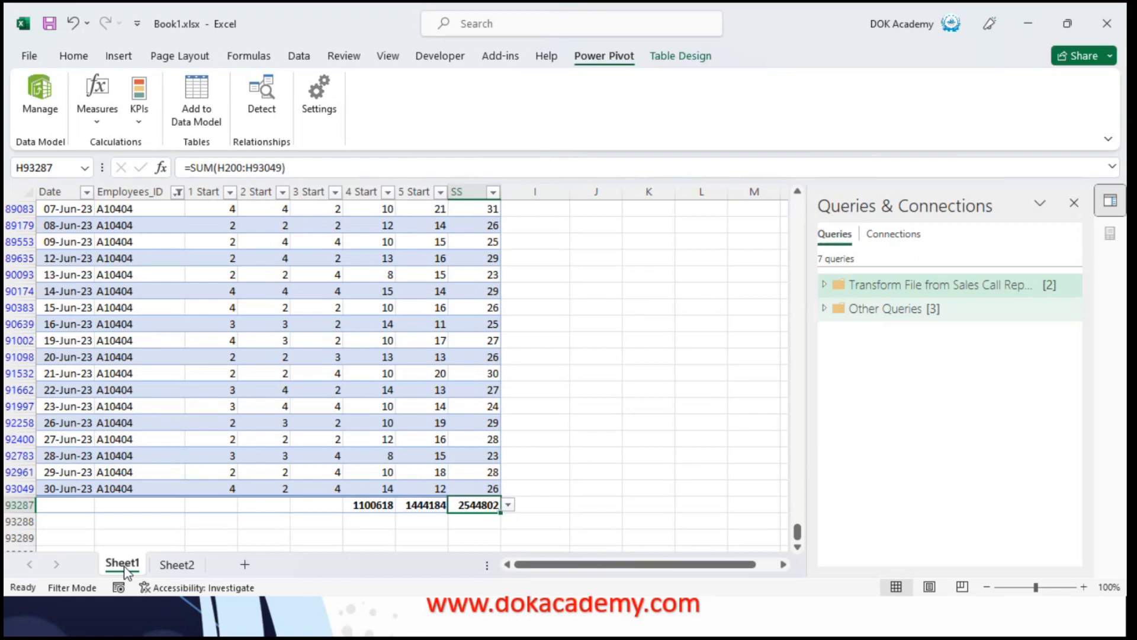
pyautogui.hotkey('alt', 'Tab')
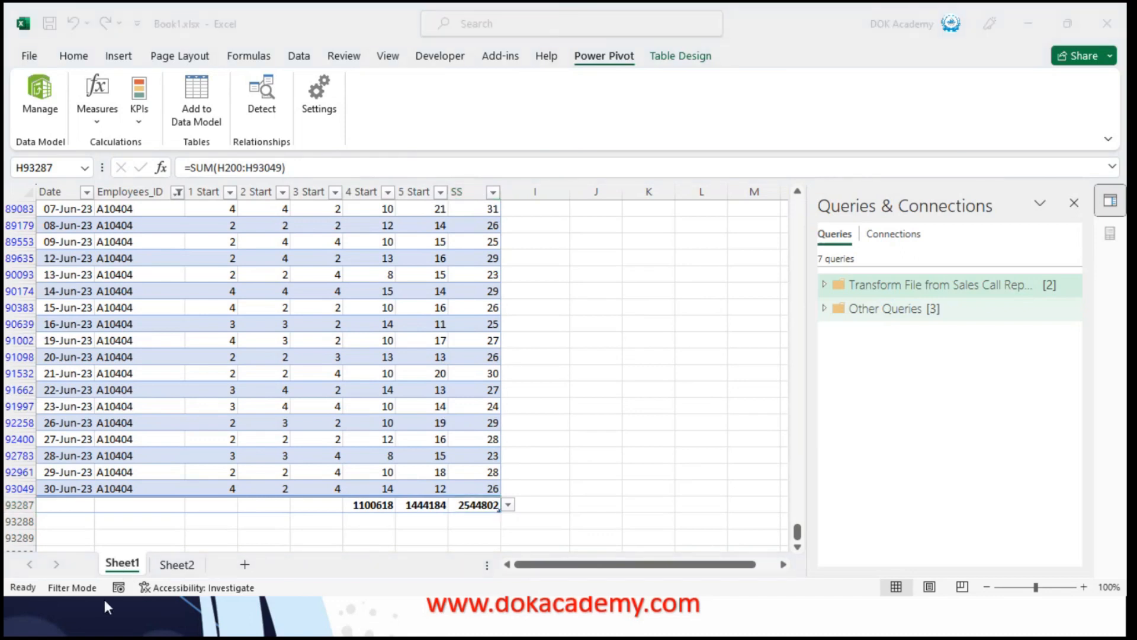
pyautogui.click(152, 572)
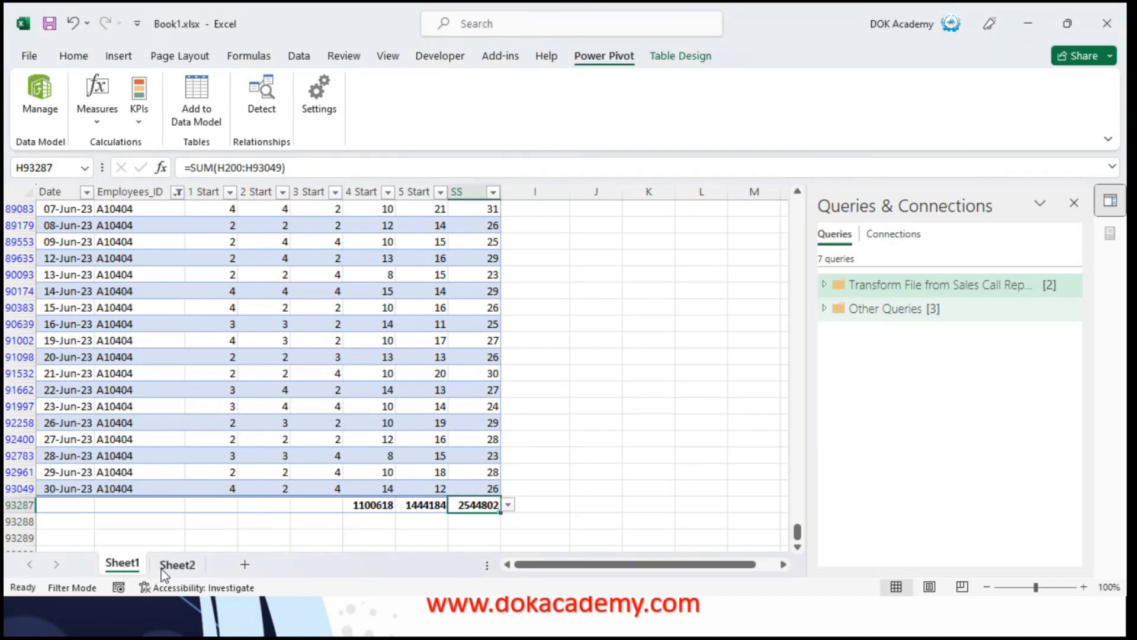
pyautogui.click(172, 566)
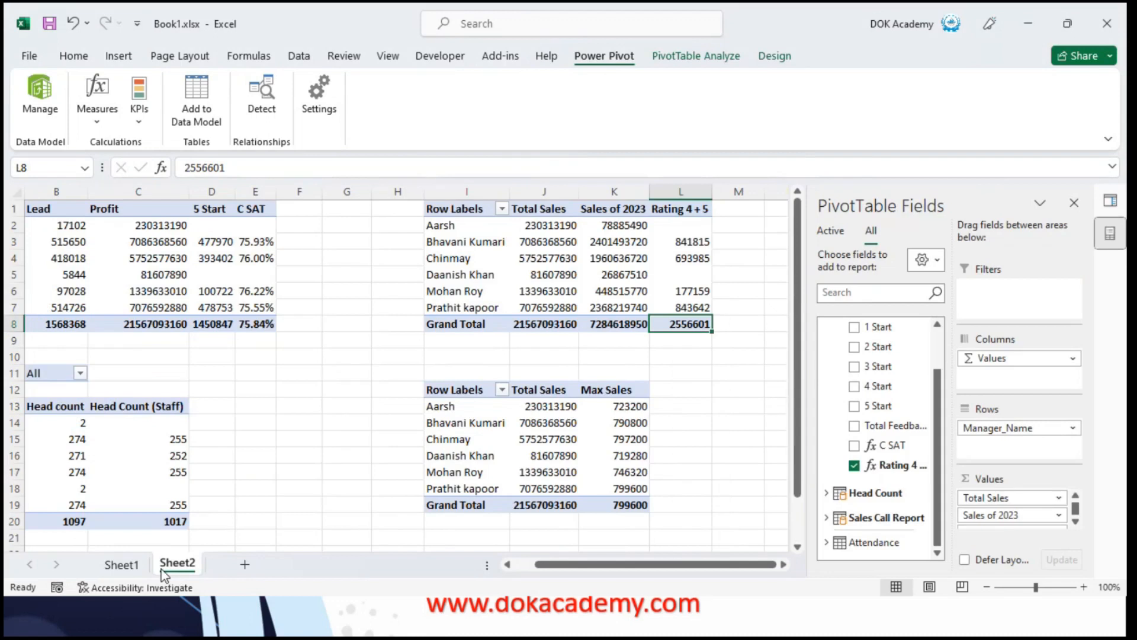
# Turn off filtering on the Sheet1 table so that rows for all employees are shown
pyautogui.click(122, 566)
pyautogui.hotkey('ctrl', 'Up')
pyautogui.press('Down')
pyautogui.press('Left')
pyautogui.press('Left')
pyautogui.press('Left')
pyautogui.press('Left')
pyautogui.press('Left')
pyautogui.press('Left')
pyautogui.press('Left')
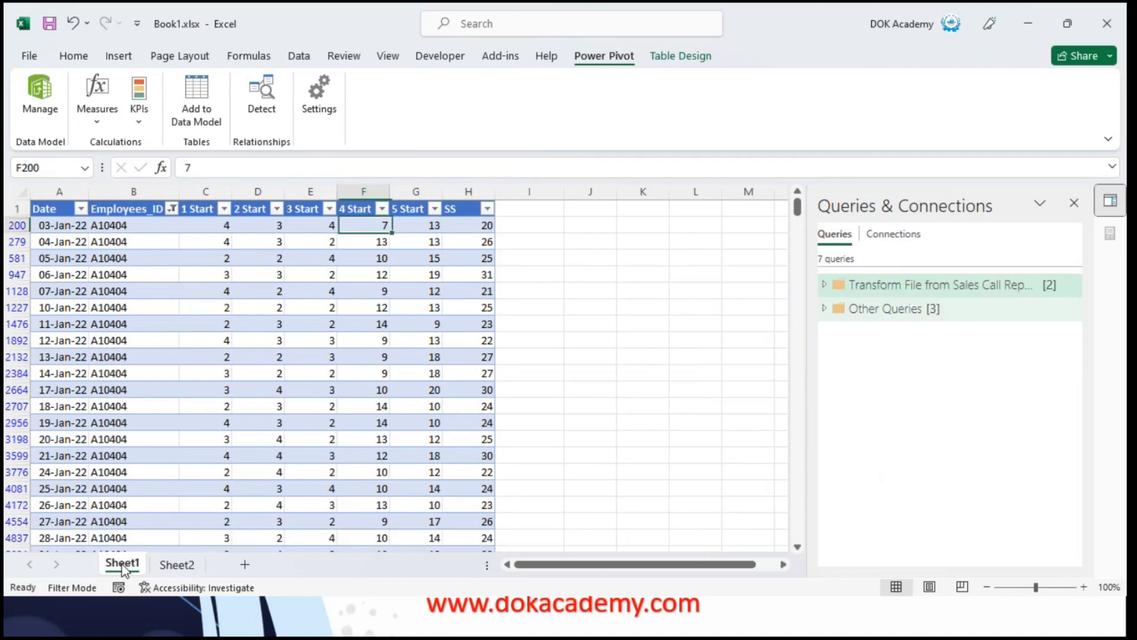
pyautogui.press('Up')
pyautogui.press('Right')
pyautogui.hotkey('ctrl', 'shift', 'l')
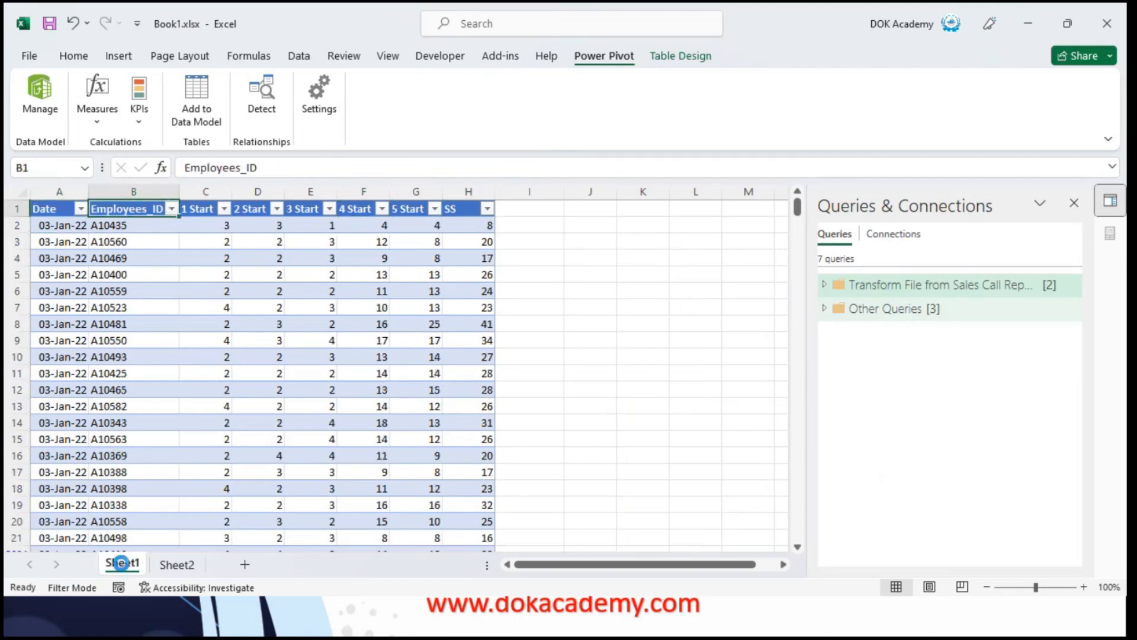
# Select all SS values below the header and check their sum against the total row
pyautogui.press('Right')
pyautogui.press('Right')
pyautogui.press('Right')
pyautogui.press('Right')
pyautogui.press('Right')
pyautogui.press('Right')
pyautogui.press('Down')
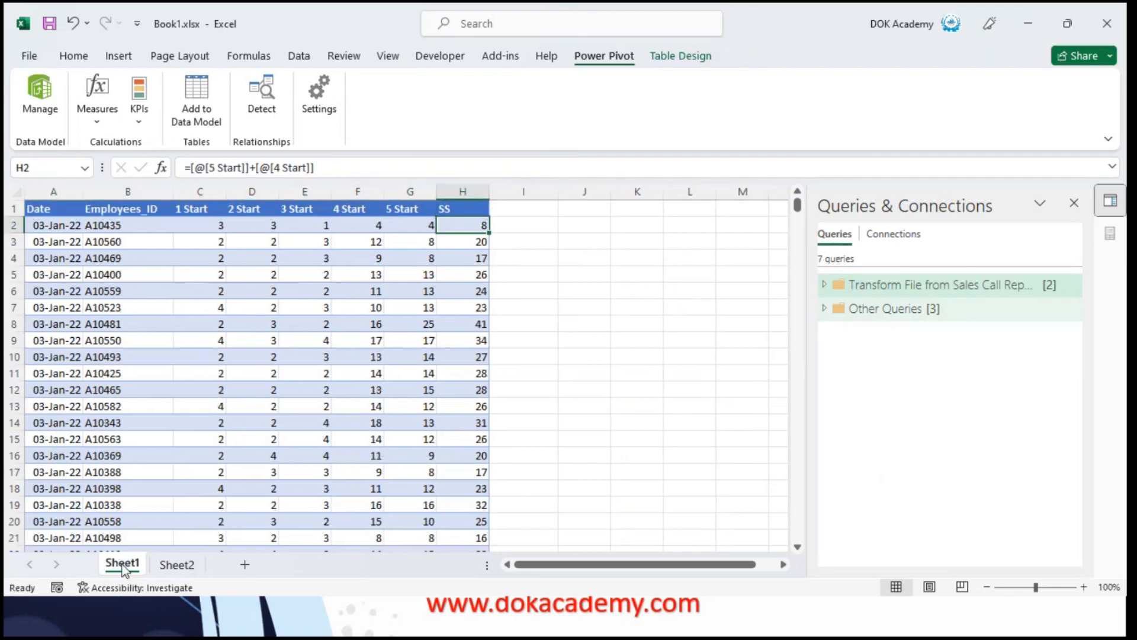
pyautogui.hotkey('ctrl', 'shift', 'Down')
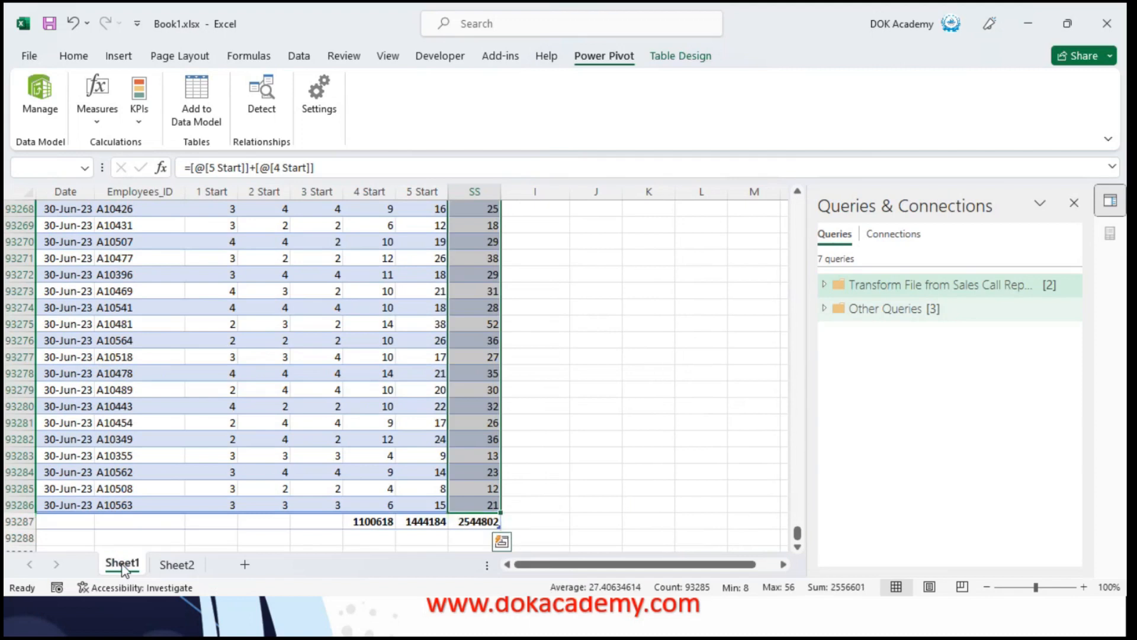
pyautogui.hotkey('ctrl', 'Up')
pyautogui.press('Down')
pyautogui.hotkey('ctrl', 'shift', 'Down')
pyautogui.hotkey('shift', 'Up')
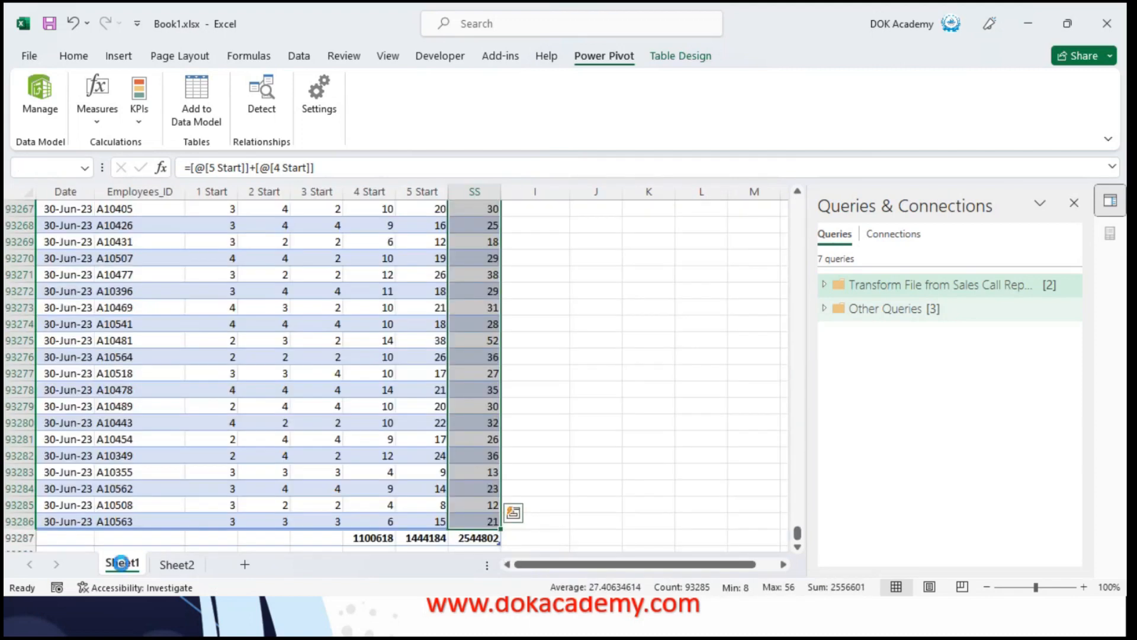
# Replace the formula in the SS column's total cell with =SUM([SS]) to cover the whole column
pyautogui.press('Down')
pyautogui.hotkey('ctrl', 'Down')
pyautogui.press('Down')
pyautogui.press('Down')
pyautogui.press('Up')
pyautogui.press('Up')
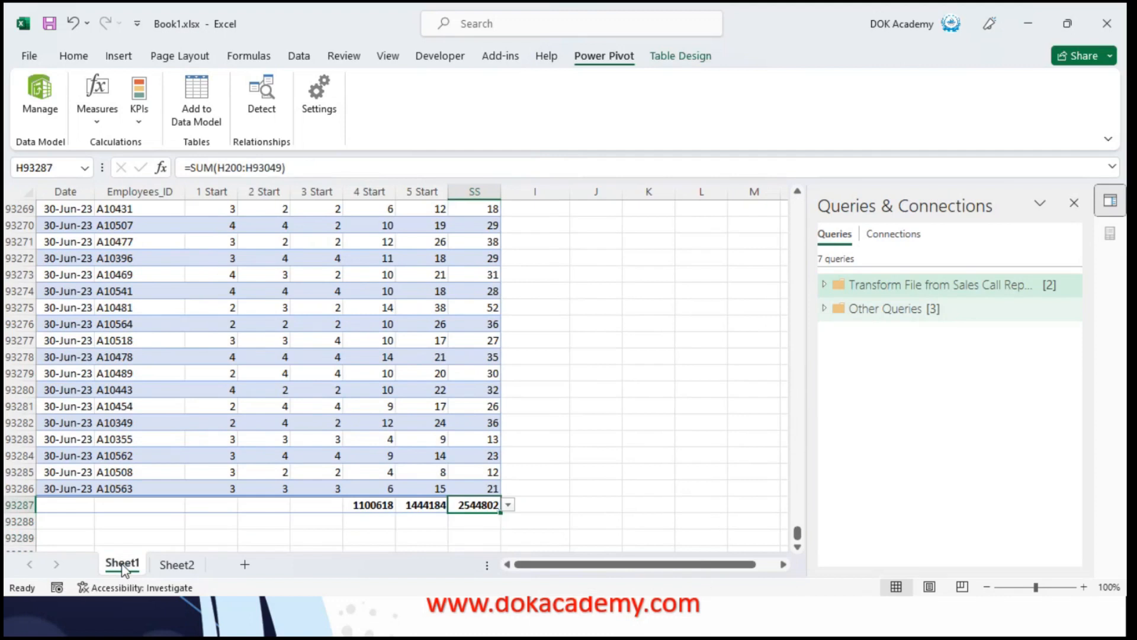
pyautogui.write('=sum(')
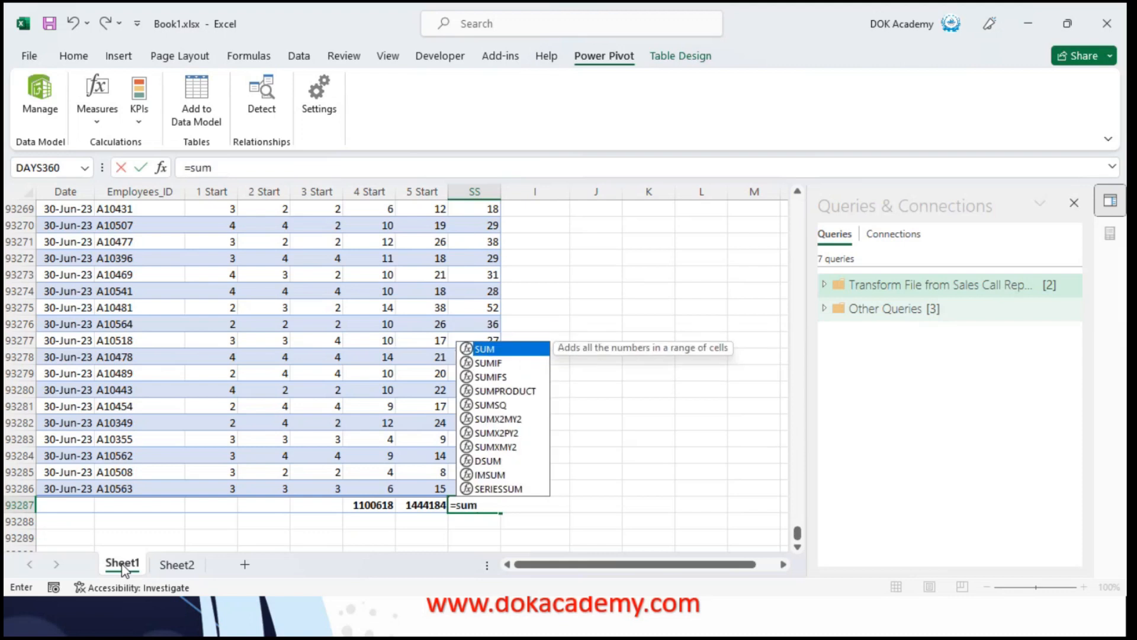
pyautogui.press('Up')
pyautogui.hotkey('ctrl', 'shift', 'Up')
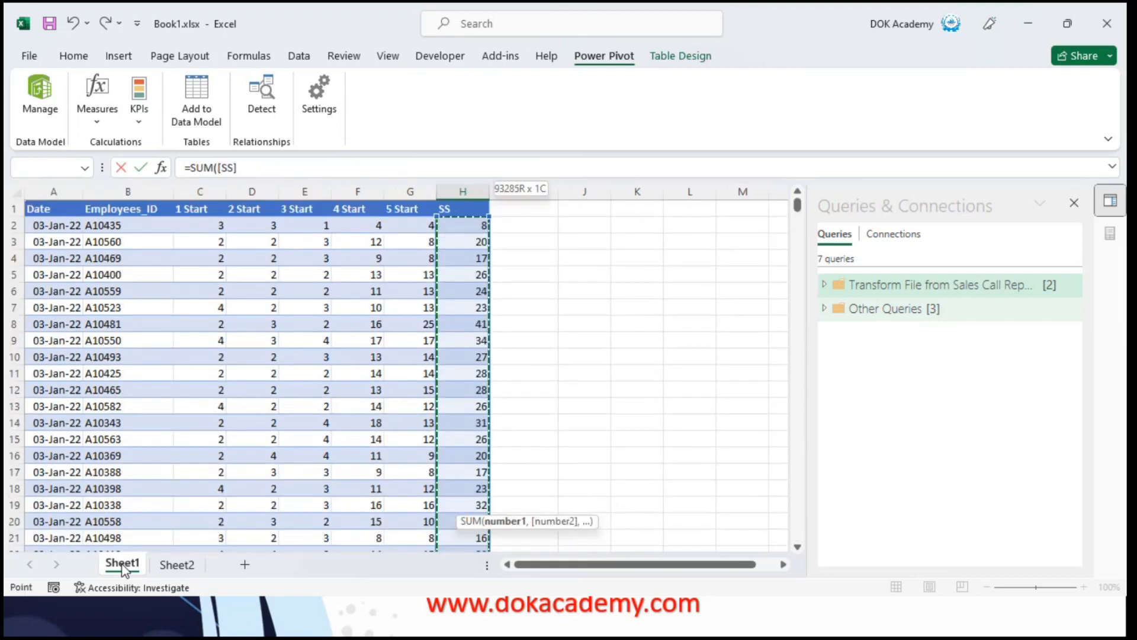
pyautogui.write(')')
pyautogui.press('Return')
pyautogui.press('Up')
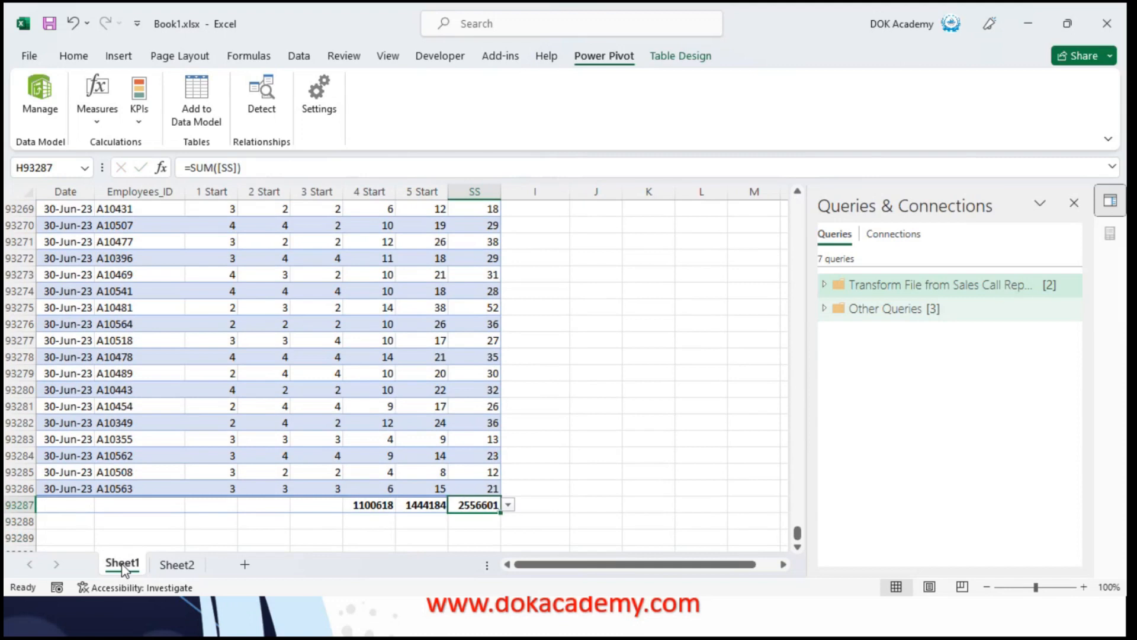
# Compare the SS column total with the Rating 4 + 5 grand total in the Sheet2 PivotTable
pyautogui.hotkey('alt', 'Tab')
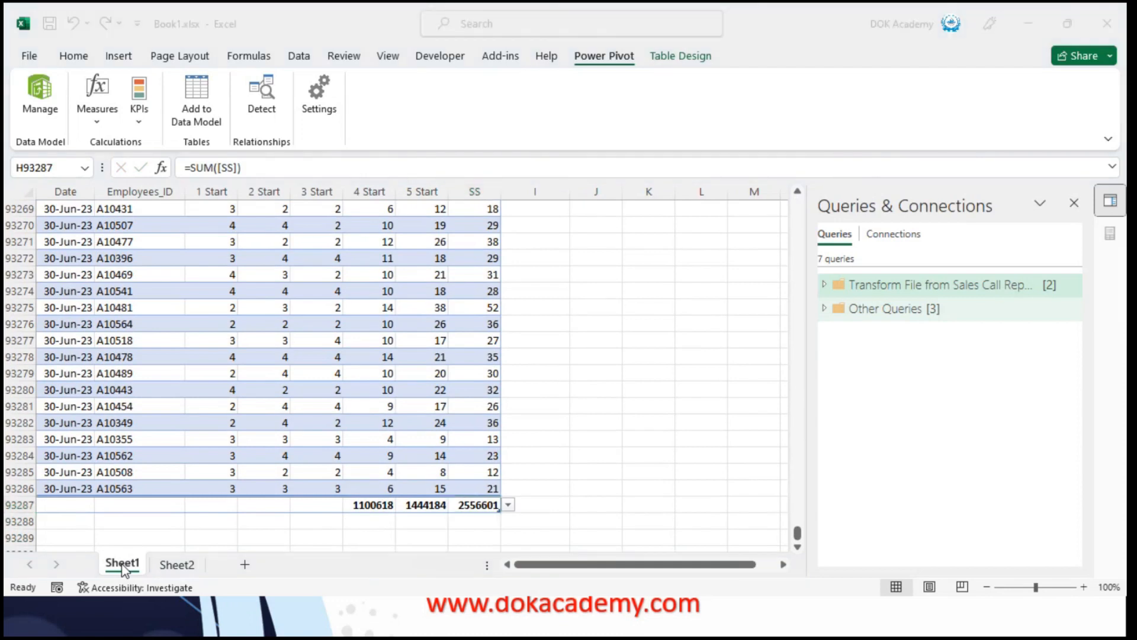
pyautogui.hotkey('alt', 'Tab')
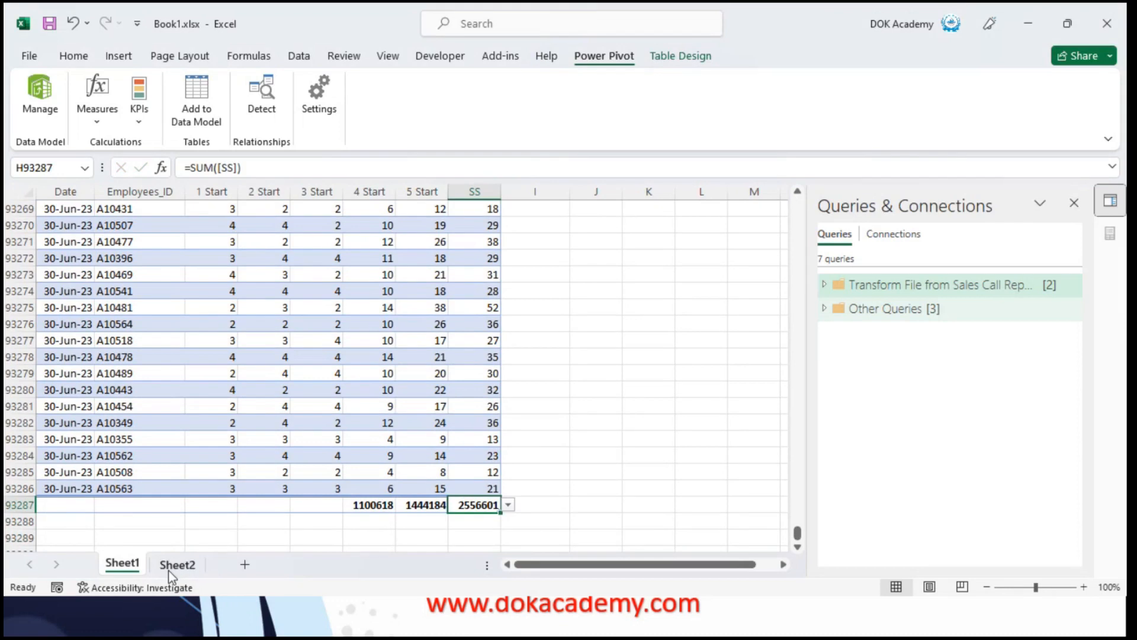
pyautogui.click(177, 564)
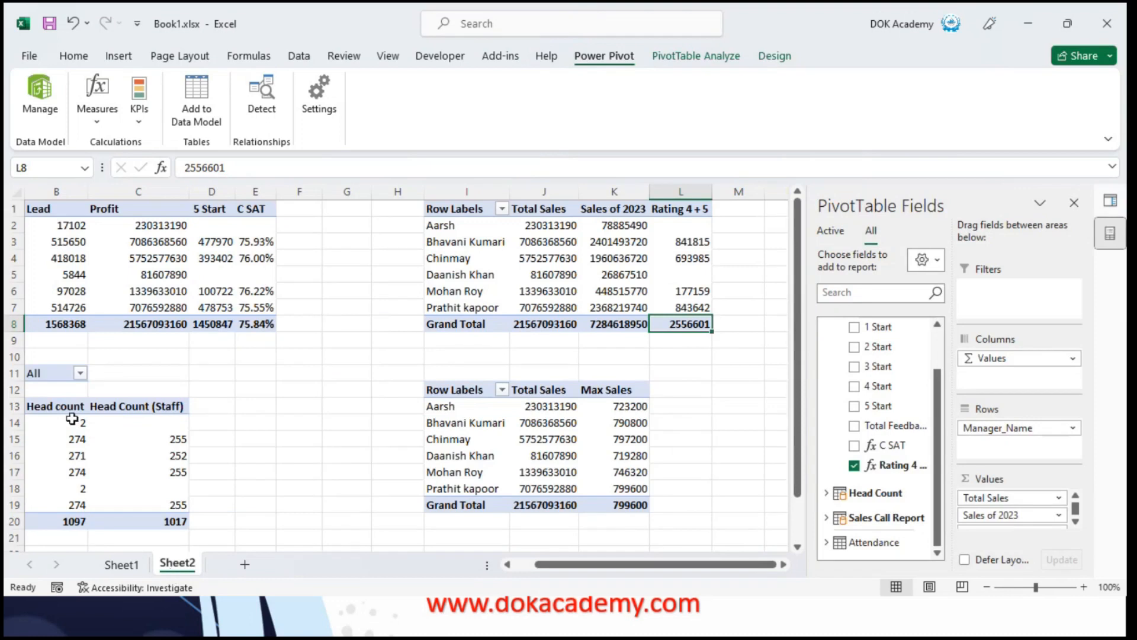
pyautogui.click(583, 290)
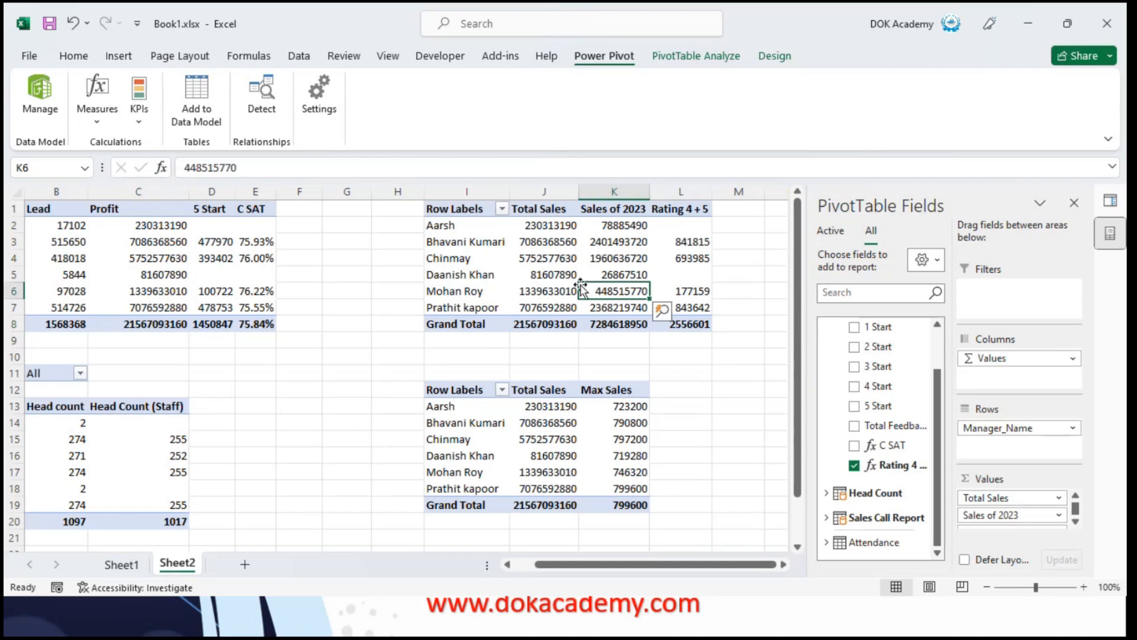